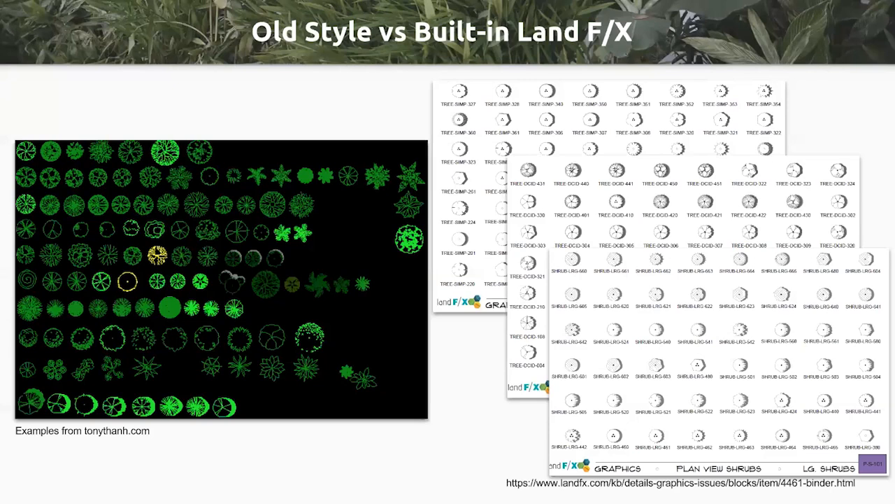
pyautogui.press('Right')
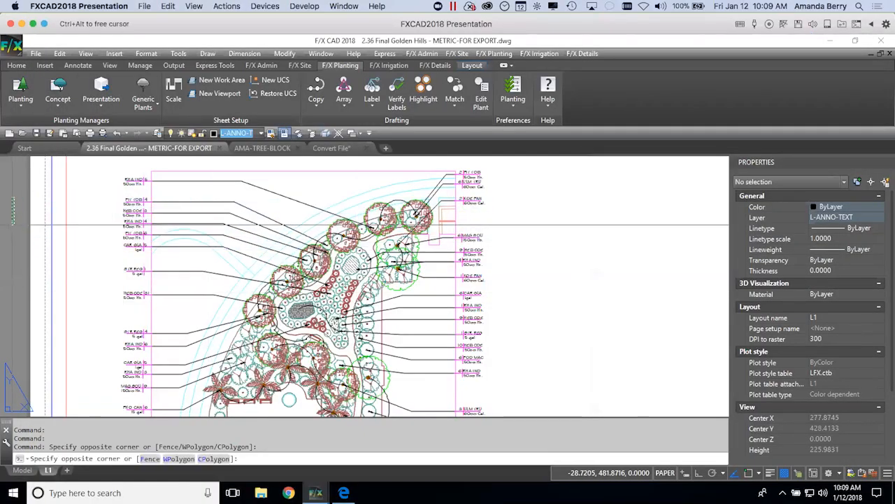
# Open the Plant Manager for the project and narrow its pane so the planting plan has more room
pyautogui.click(13, 225)
pyautogui.moveTo(531, 234)
pyautogui.mouseDown(button='middle')
pyautogui.moveTo(561, 207)
pyautogui.moveTo(558, 222)
pyautogui.mouseUp(button='middle')
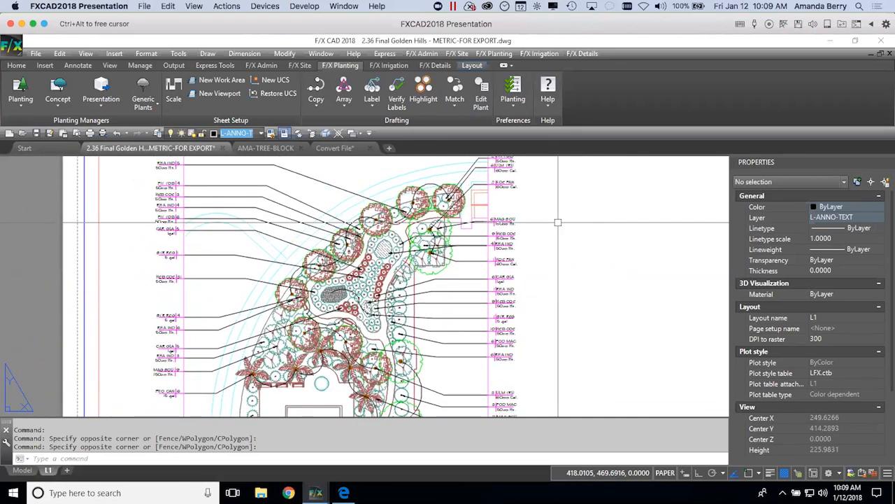
pyautogui.moveTo(558, 222); pyautogui.dragTo(553, 232, button='middle')
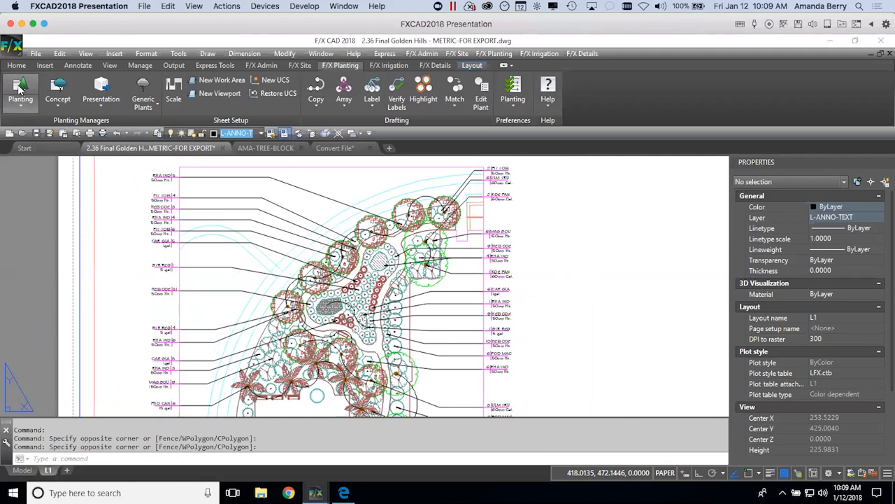
pyautogui.click(20, 87)
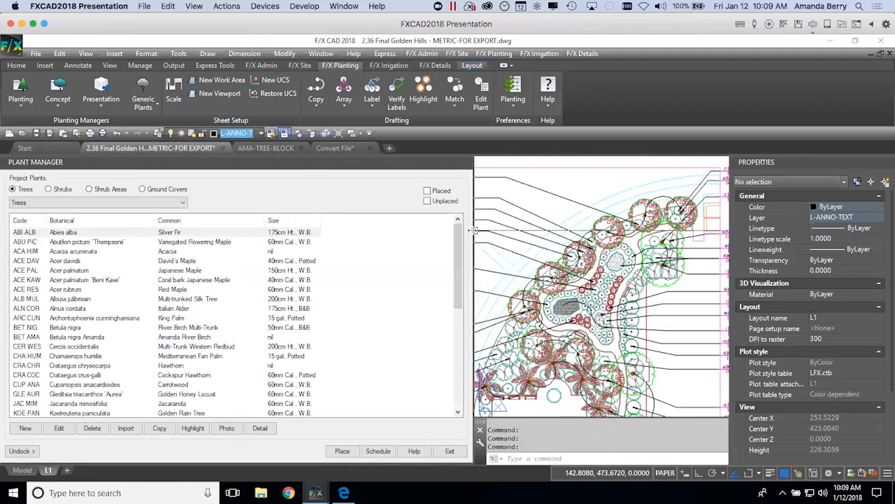
pyautogui.moveTo(473, 231)
pyautogui.mouseDown()
pyautogui.moveTo(324, 228)
pyautogui.moveTo(336, 228)
pyautogui.mouseUp()
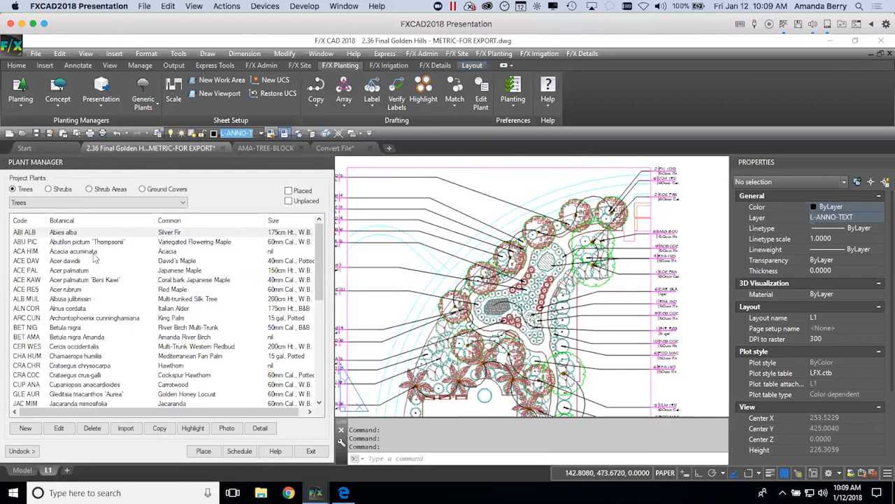
# Open the plant info of the Ulmus parvifolia 'True Green' tree and move the dialog fully into view
pyautogui.moveTo(321, 246); pyautogui.dragTo(321, 347)
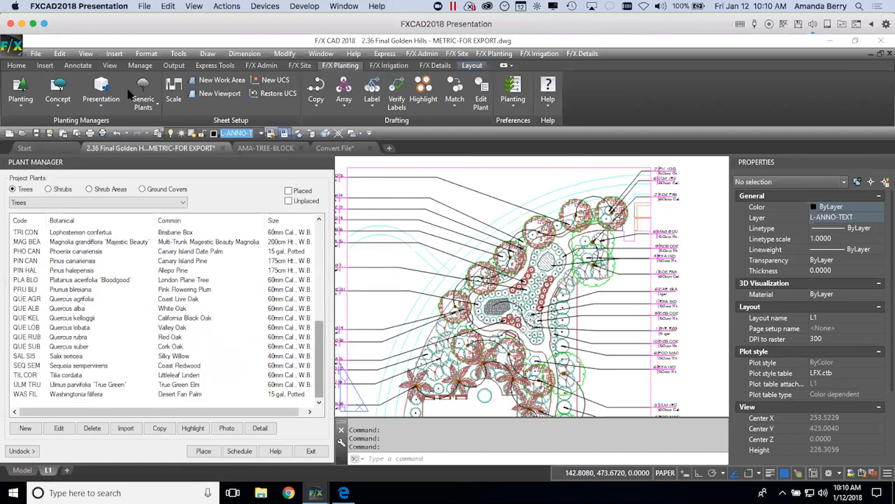
pyautogui.click(61, 385)
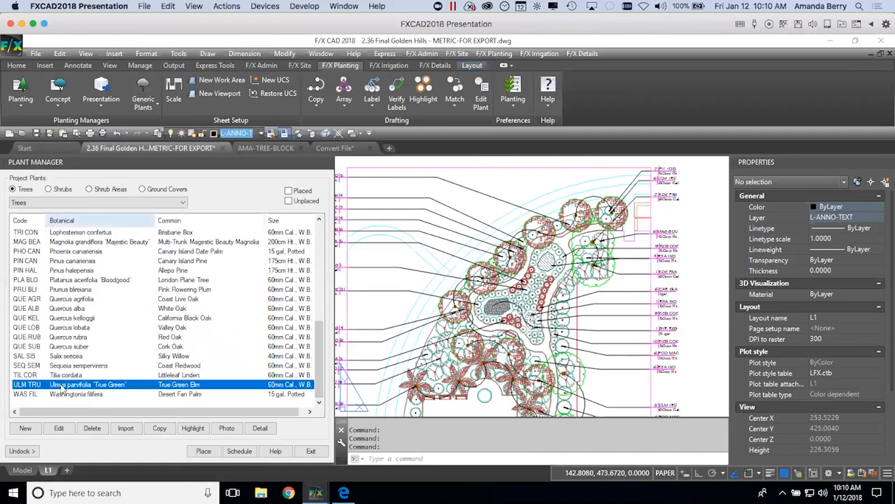
pyautogui.click(62, 428)
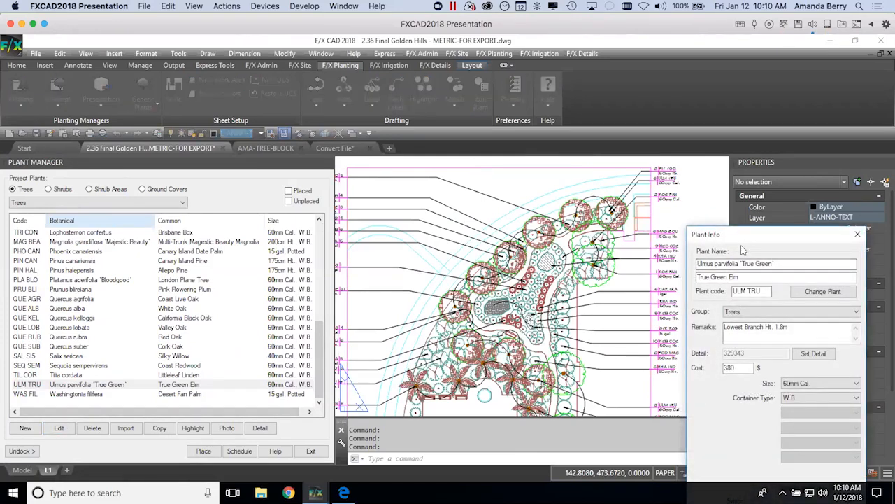
pyautogui.moveTo(762, 182); pyautogui.dragTo(467, 95)
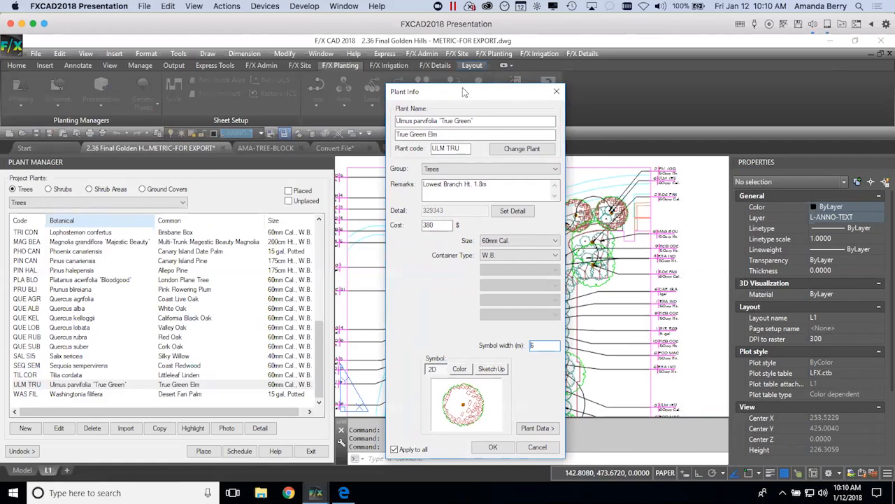
pyautogui.moveTo(466, 89); pyautogui.dragTo(420, 82)
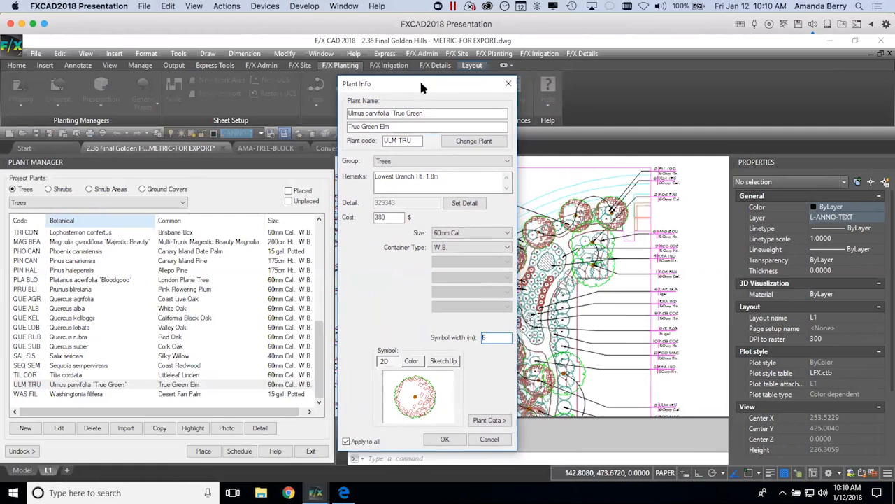
# Examine the size and container type choices for the True Green Elm and close its plant info without saving
pyautogui.click(474, 232)
pyautogui.click(499, 252)
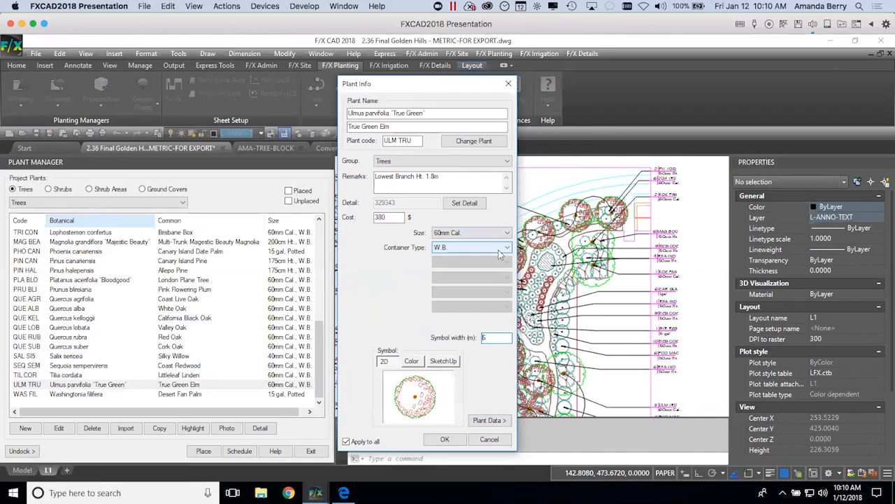
pyautogui.click(454, 235)
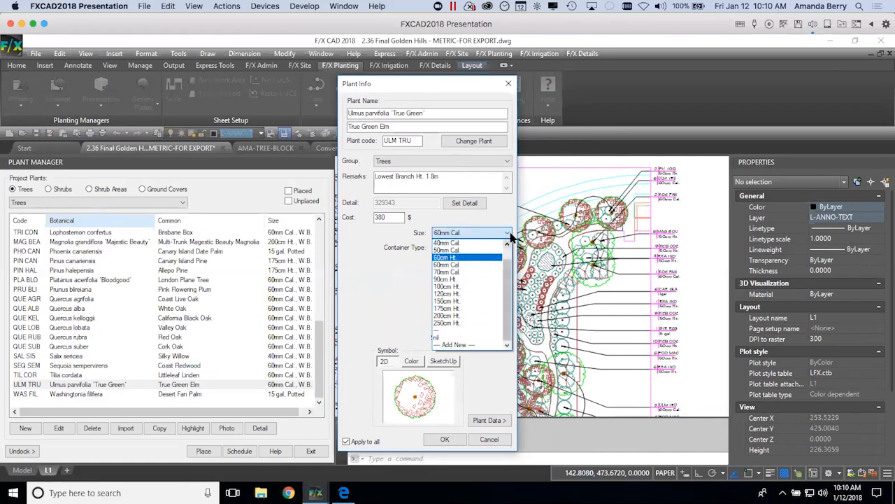
pyautogui.click(480, 265)
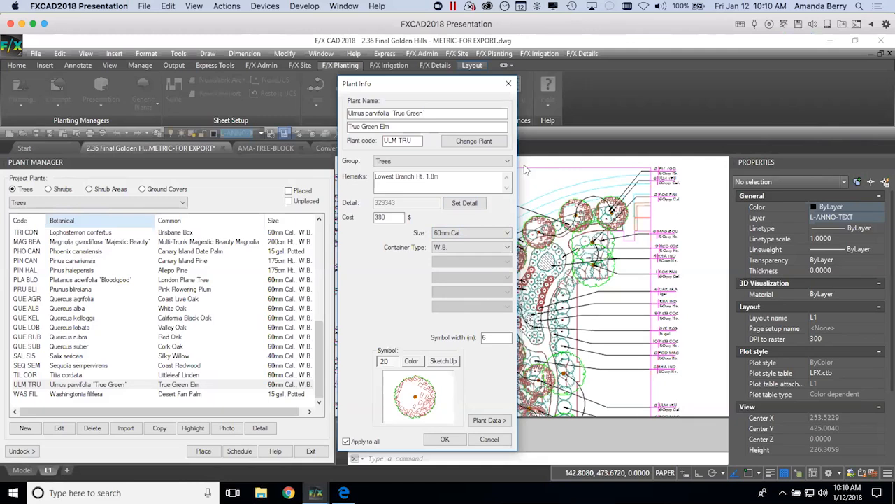
pyautogui.click(498, 438)
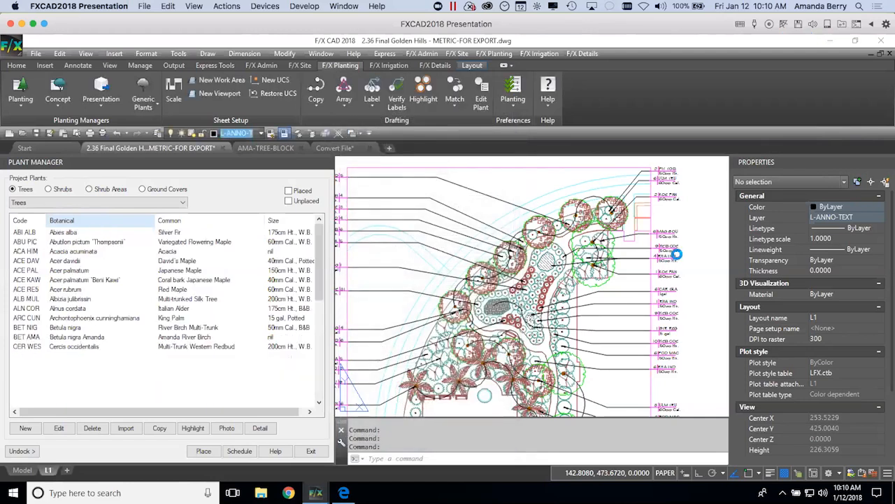
# Generate the plant schedule with the dialog's current options and place it in the empty area beside the plan's labels
pyautogui.moveTo(689, 263); pyautogui.dragTo(390, 261, button='middle')
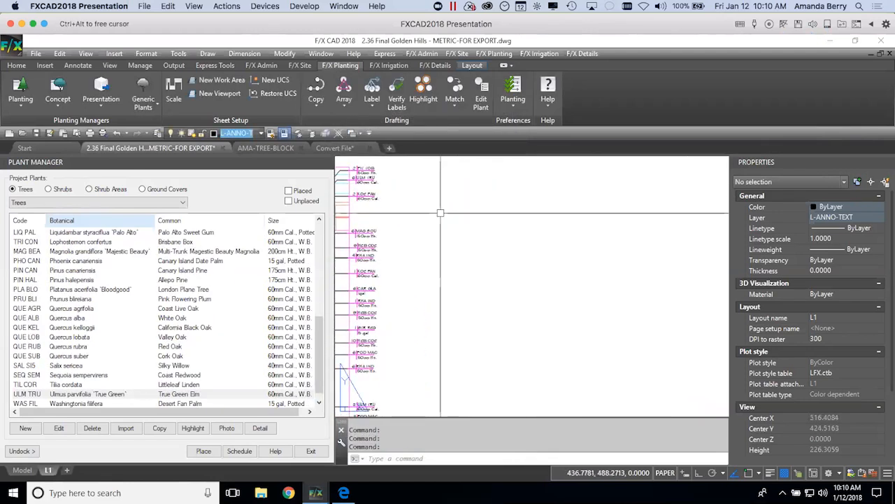
pyautogui.click(249, 454)
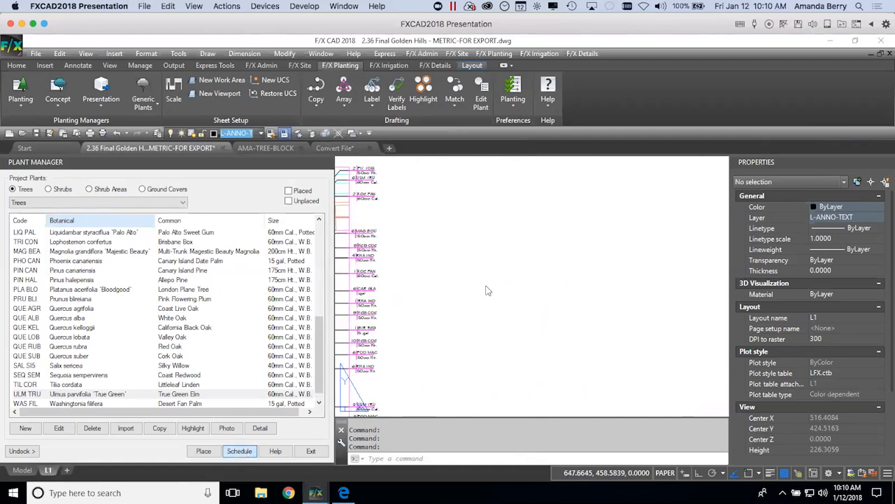
pyautogui.click(480, 405)
pyautogui.click(421, 170)
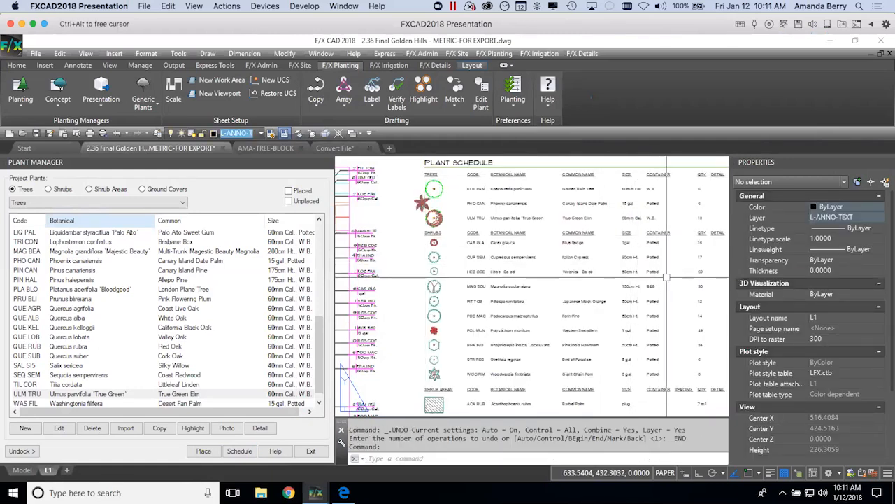
# Compare the True Green Elm's size and container fields in its plant info with the schedule columns
pyautogui.click(59, 427)
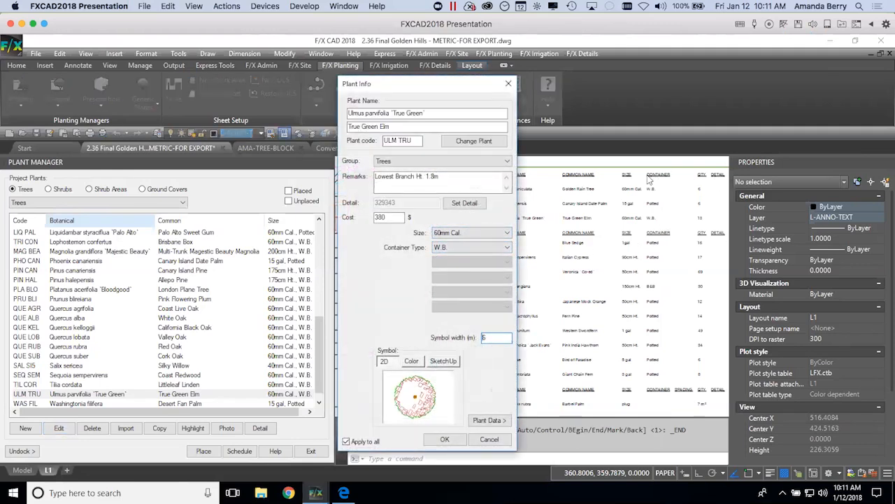
pyautogui.click(509, 83)
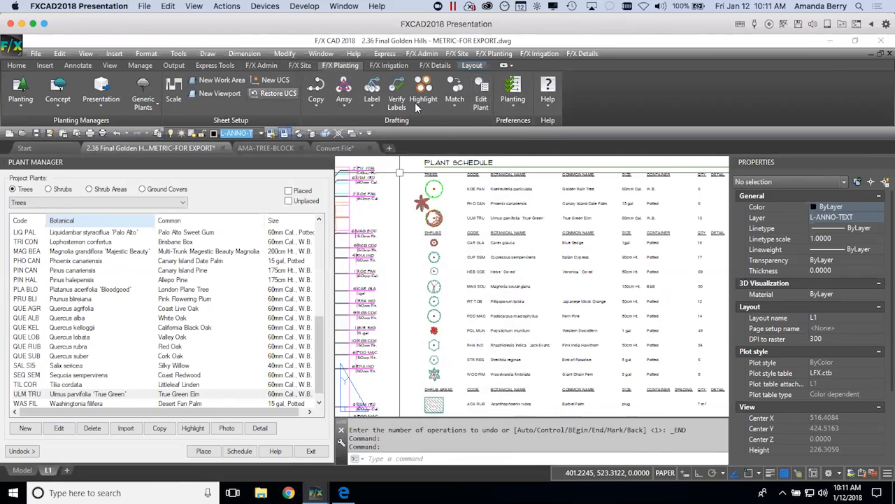
# Open the Plant Sizes preferences and review the description and title fields of the tree columns
pyautogui.click(508, 105)
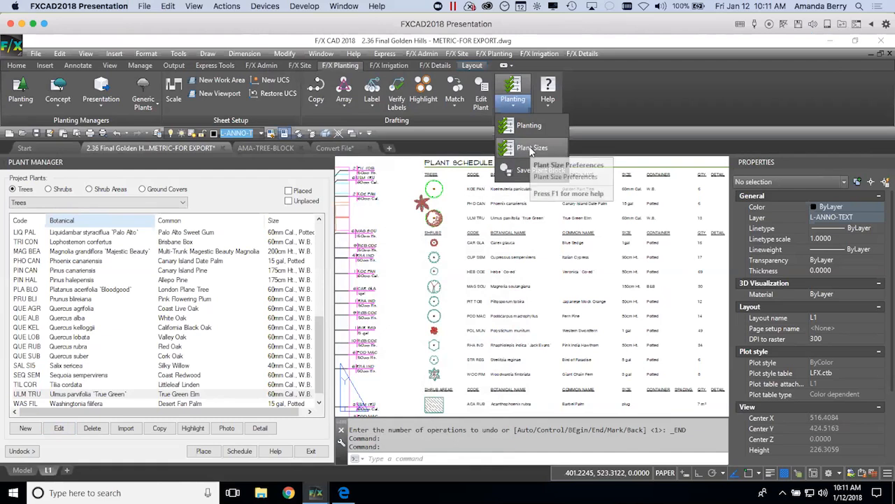
pyautogui.click(529, 149)
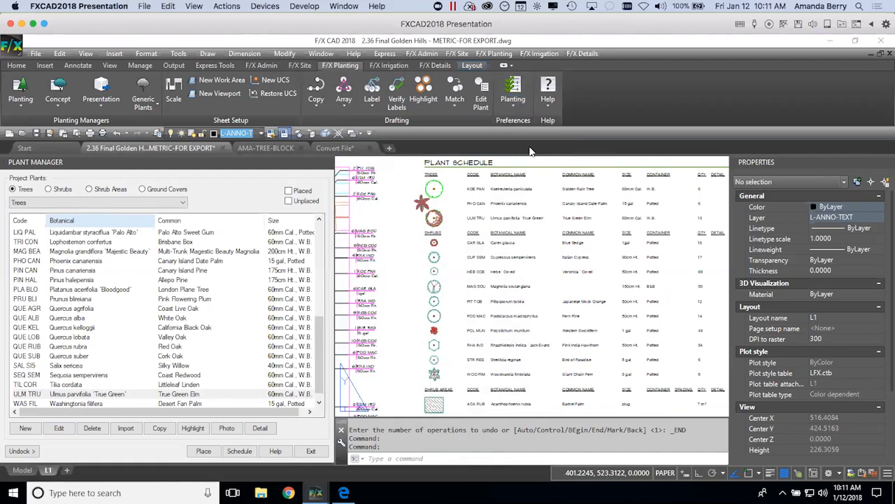
pyautogui.moveTo(527, 108); pyautogui.dragTo(478, 98)
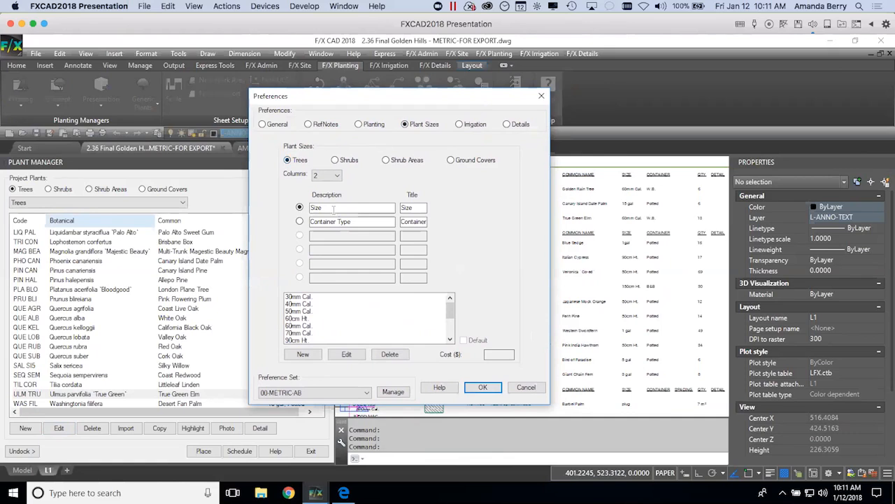
pyautogui.moveTo(329, 207); pyautogui.dragTo(311, 207)
pyautogui.press('Tab')
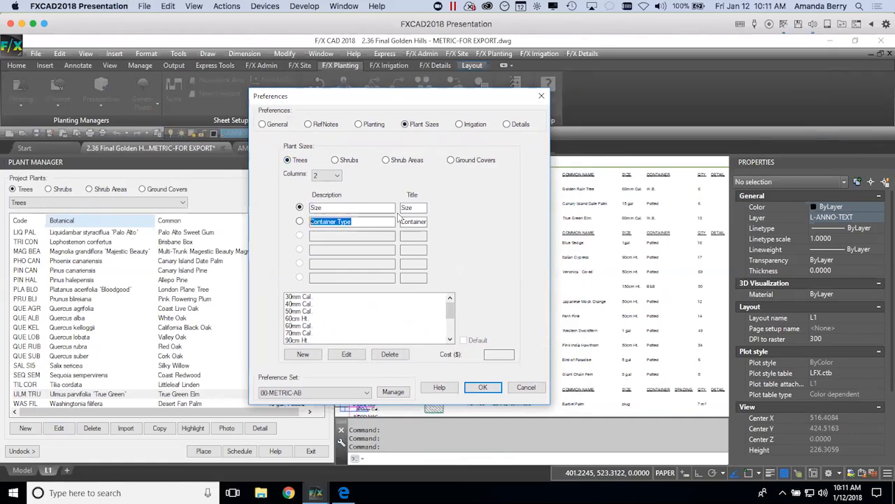
pyautogui.press('Tab')
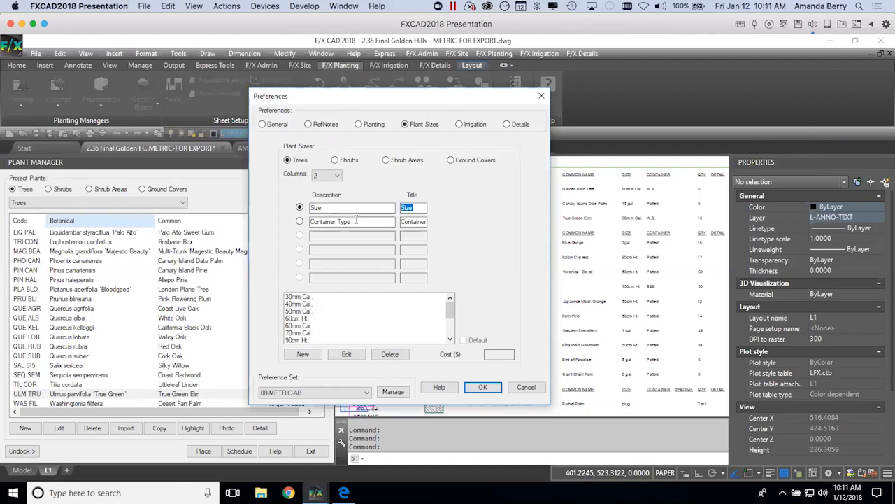
# Set the tree size columns to 3 and give the third column the description WUCOLS and the title WUCULS
pyautogui.click(331, 175)
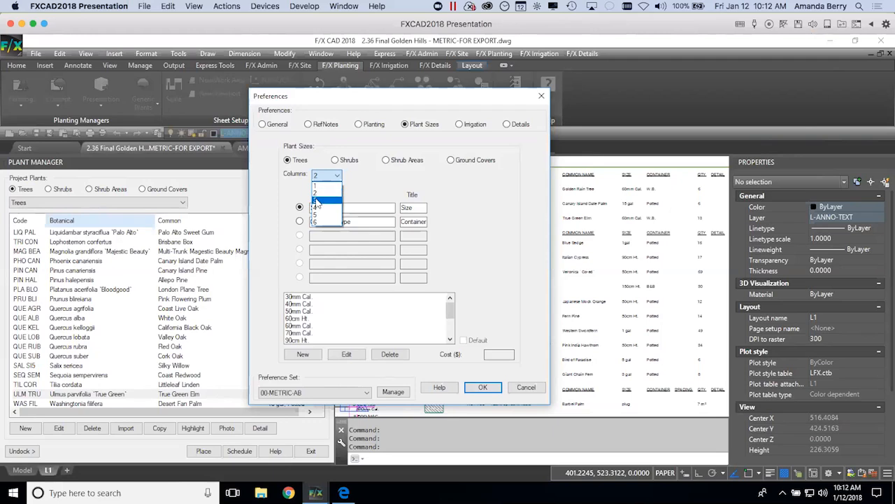
pyautogui.click(317, 201)
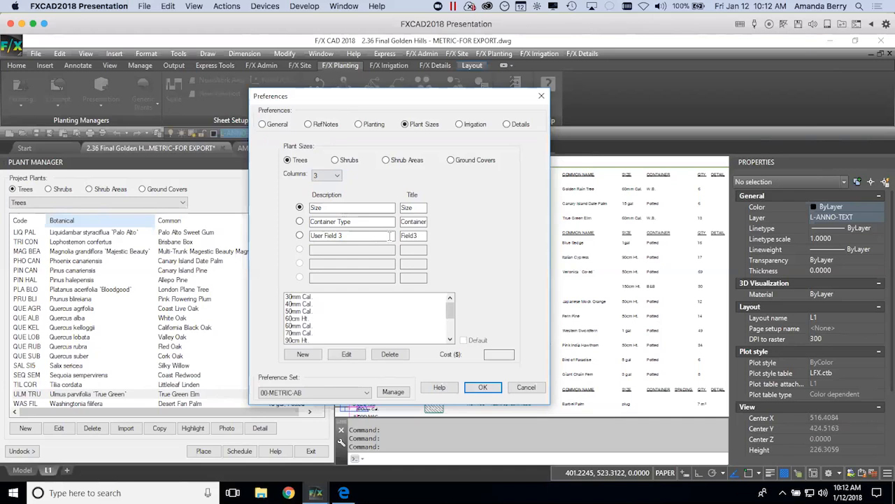
pyautogui.moveTo(343, 236); pyautogui.dragTo(289, 233)
pyautogui.write('WUCOLS')
pyautogui.press('Tab')
pyautogui.write('WU')
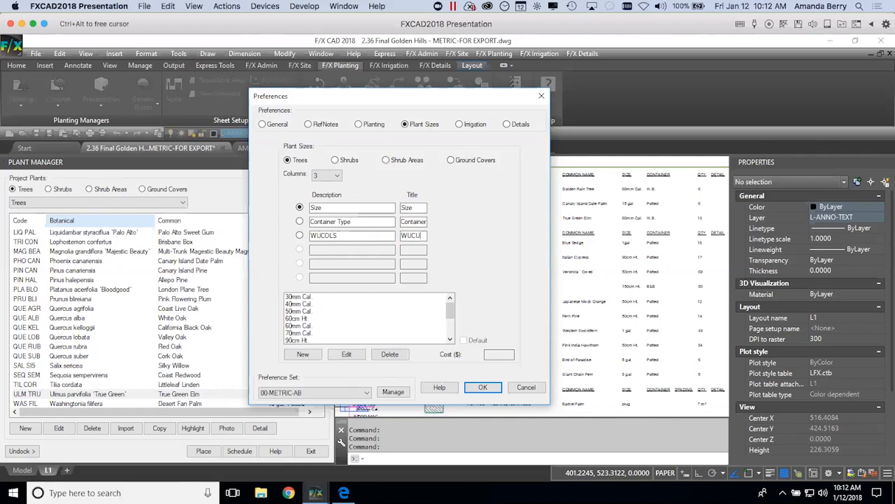
pyautogui.write('COLS')
# Examine the option lists of the Container Type and WUCOLS columns for trees
pyautogui.click(299, 221)
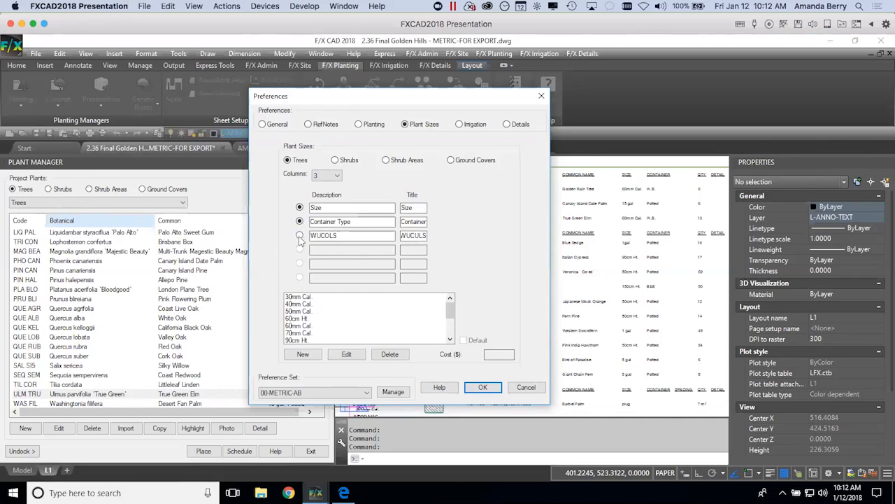
pyautogui.click(299, 236)
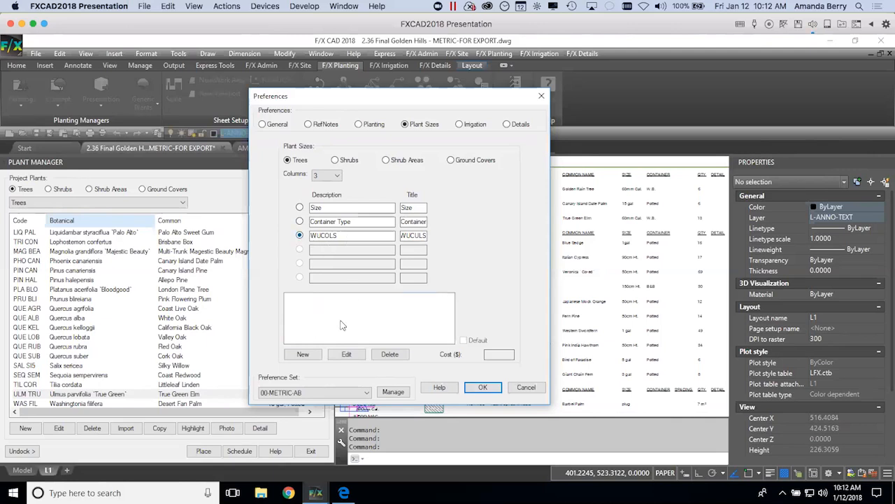
pyautogui.click(299, 222)
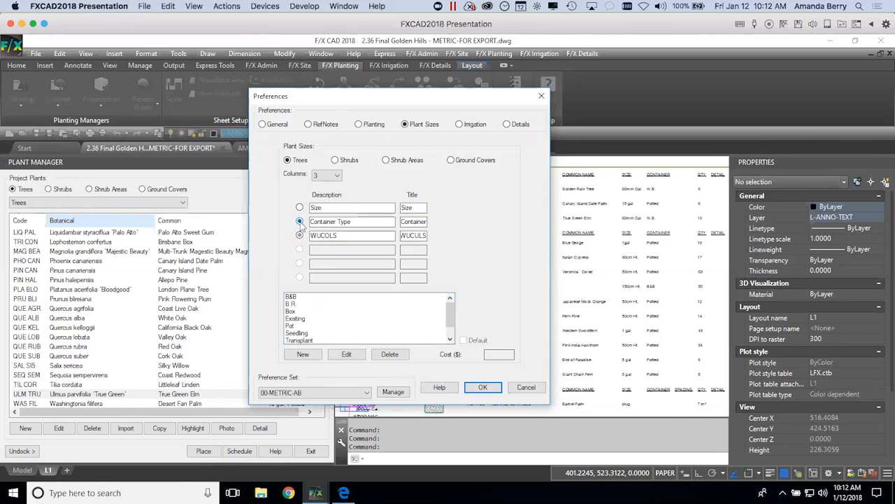
pyautogui.moveTo(449, 312); pyautogui.dragTo(450, 331)
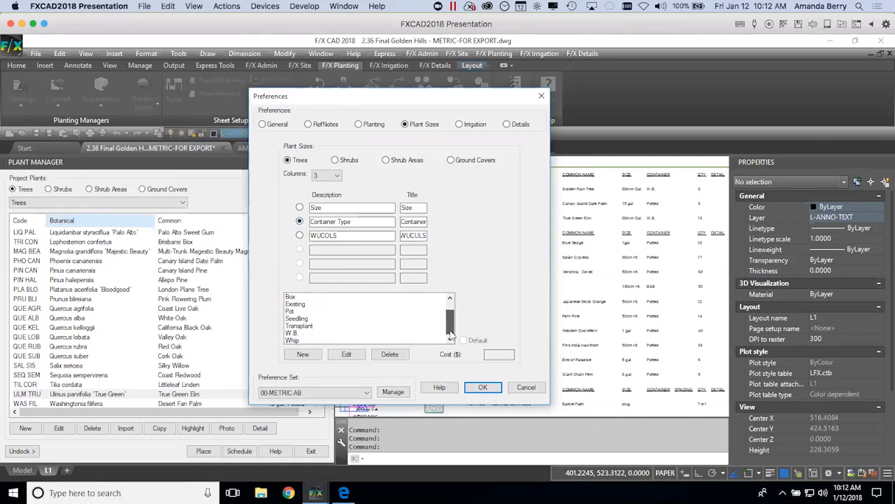
# Add the options H, M, L and VL to the trees' WUCOLS column and accept the preferences
pyautogui.click(300, 236)
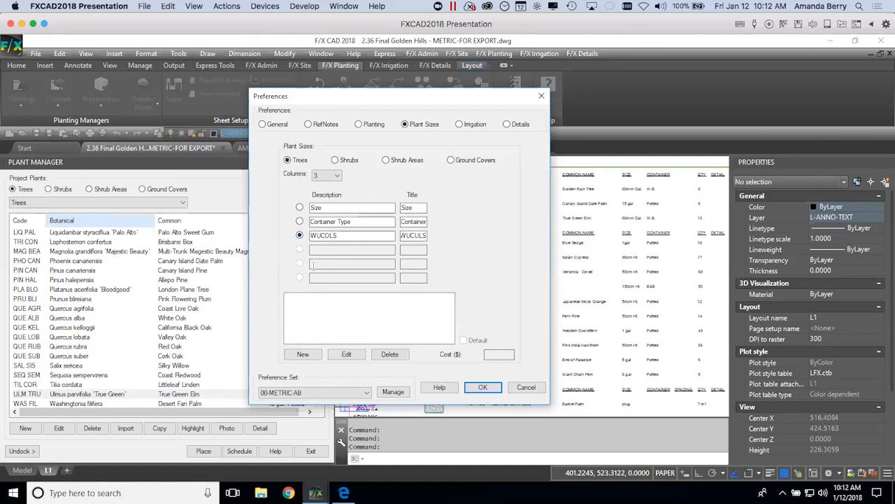
pyautogui.click(303, 354)
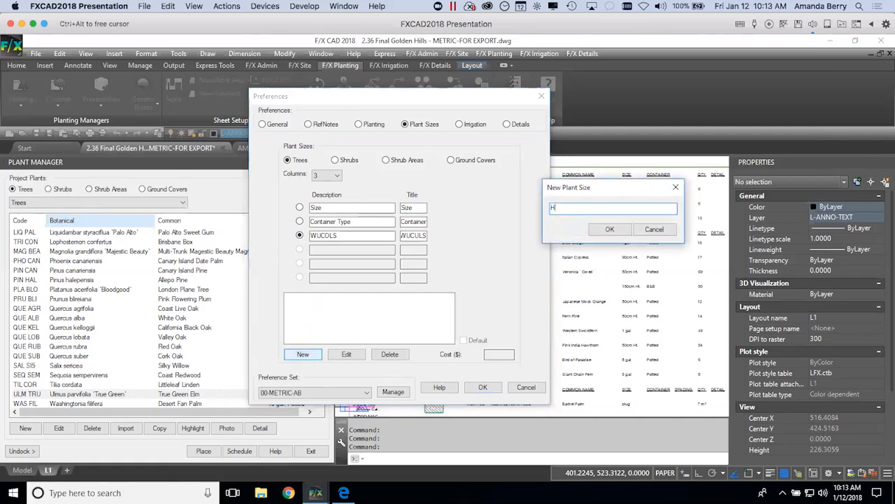
pyautogui.click(610, 228)
pyautogui.click(302, 356)
pyautogui.write('M')
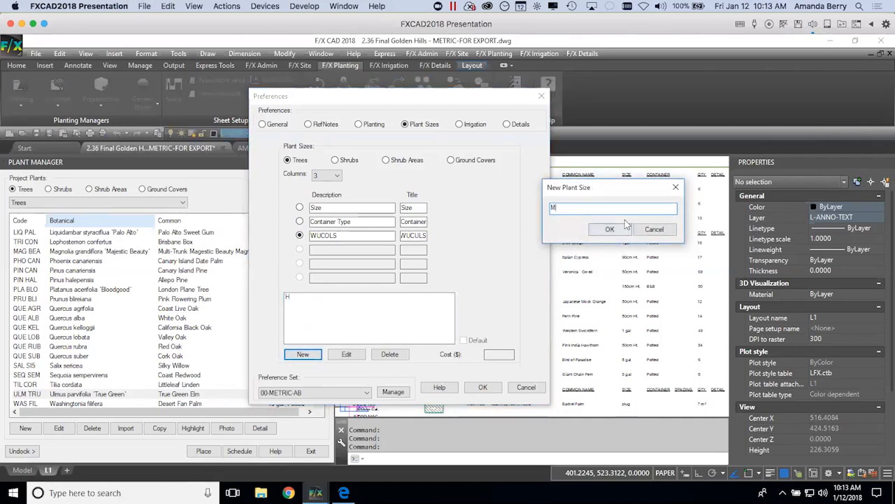
pyautogui.click(610, 229)
pyautogui.click(302, 355)
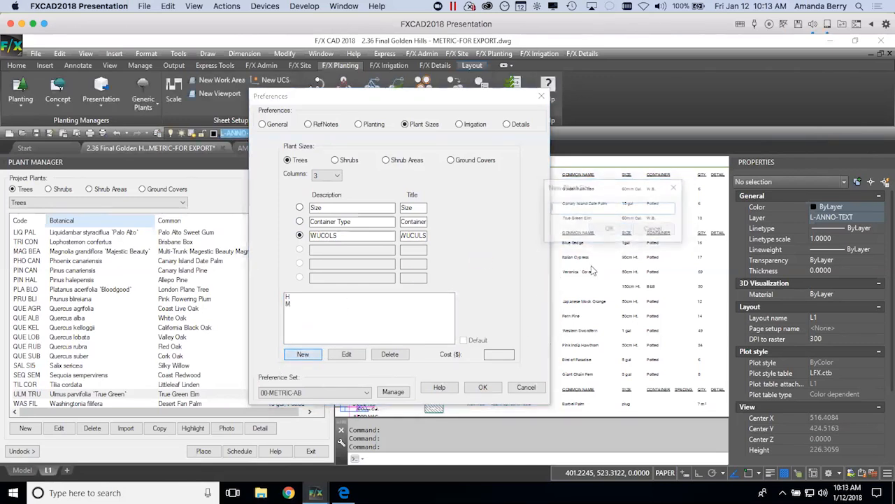
pyautogui.write('L')
pyautogui.click(610, 229)
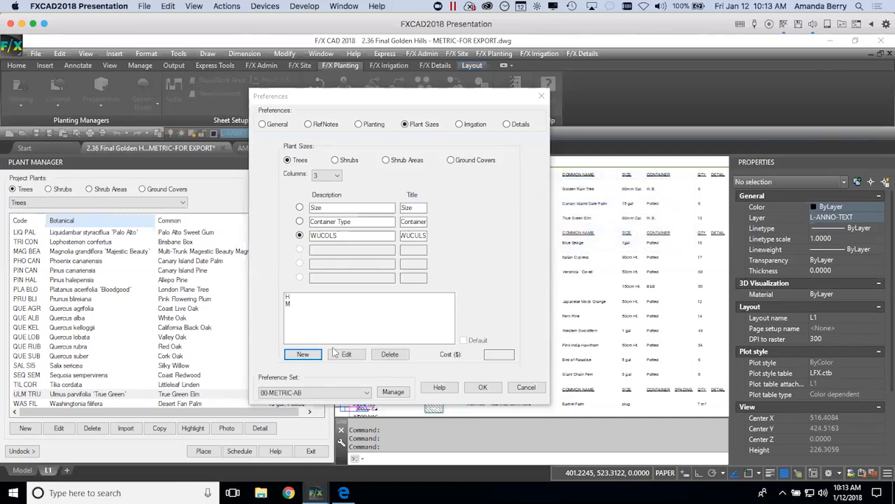
pyautogui.click(303, 354)
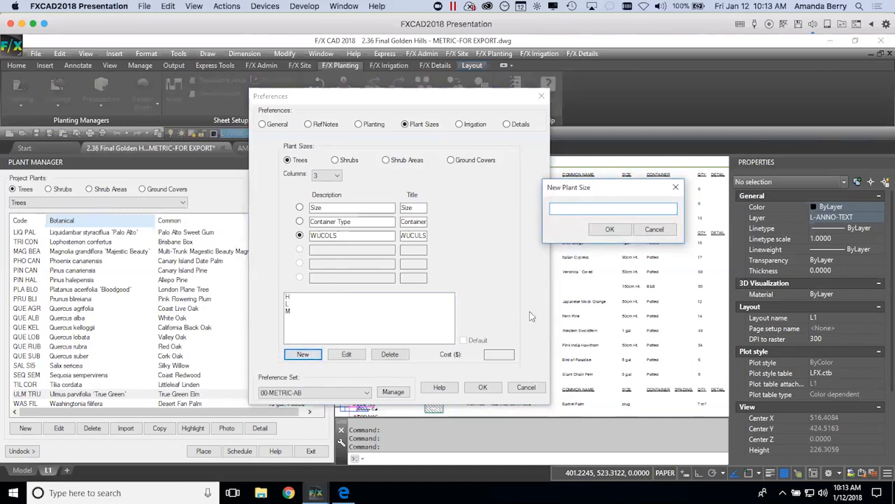
pyautogui.write('VL')
pyautogui.click(609, 229)
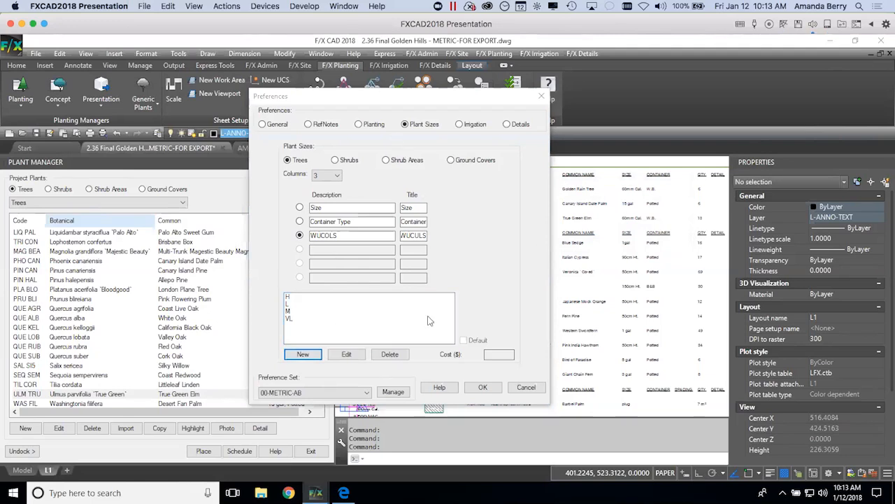
pyautogui.click(289, 297)
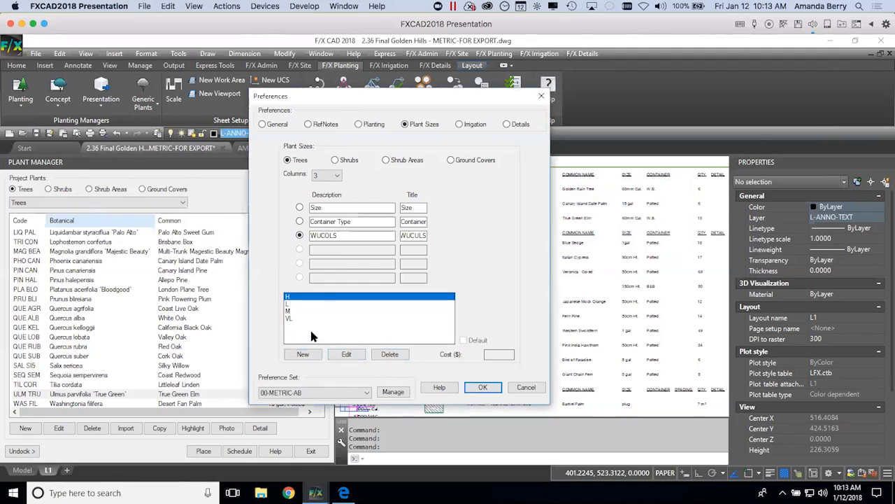
pyautogui.click(492, 386)
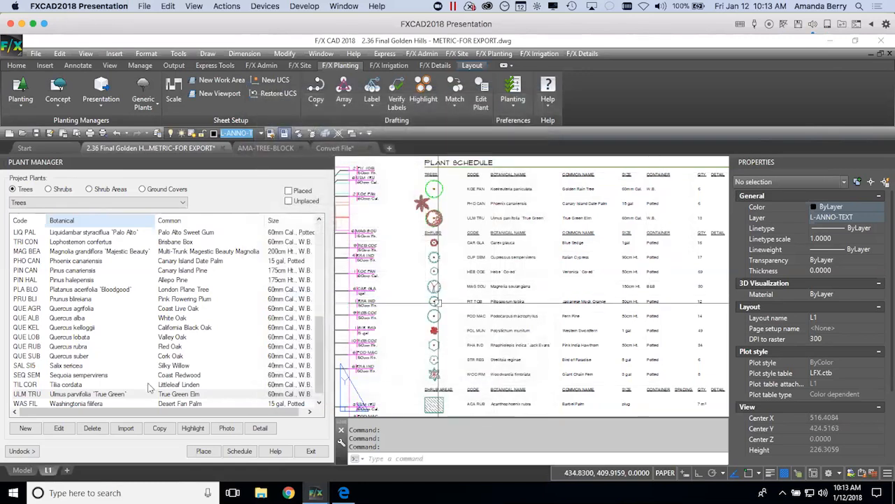
# Set the True Green Elm's WUCOLS value to M in its plant info and regenerate the existing plant schedule
pyautogui.click(107, 394)
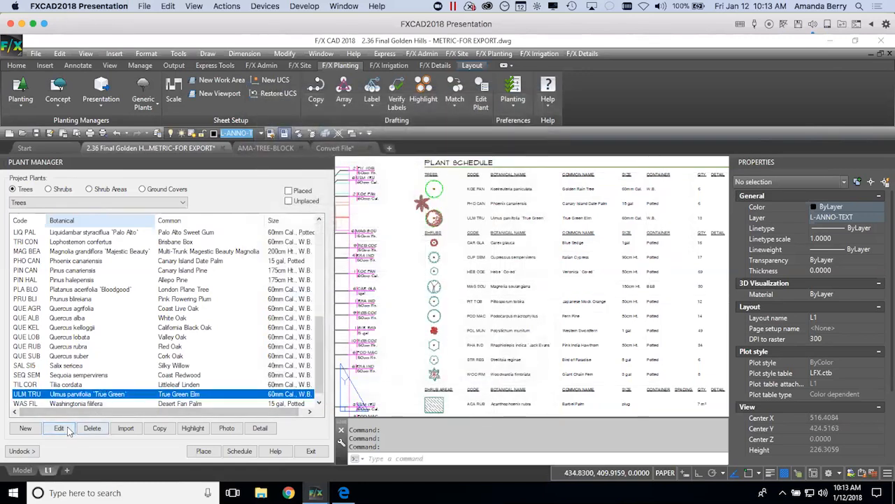
pyautogui.click(68, 428)
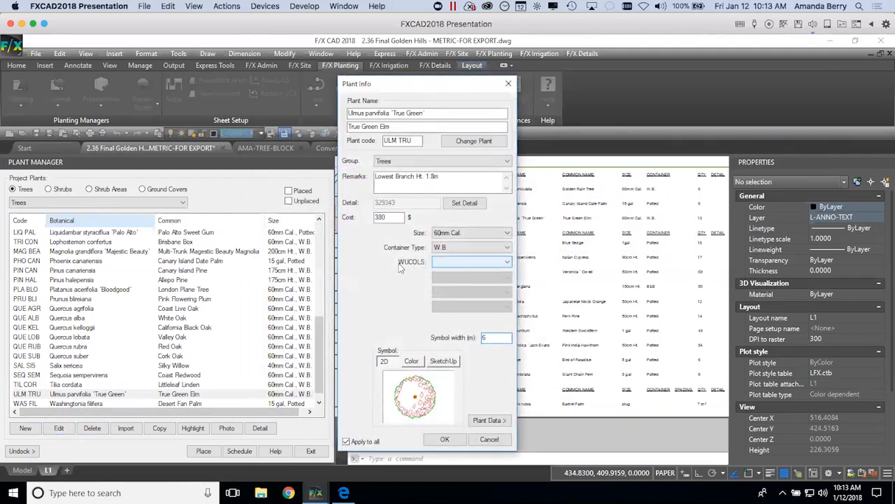
pyautogui.click(468, 262)
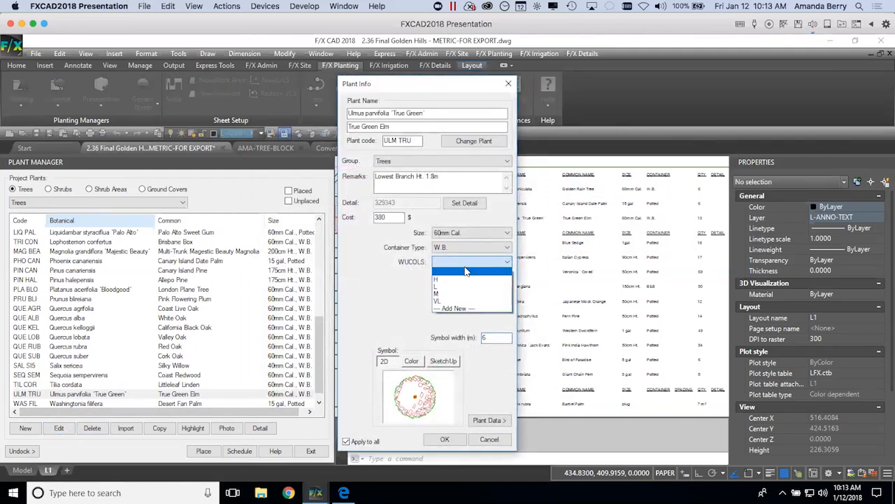
pyautogui.click(439, 294)
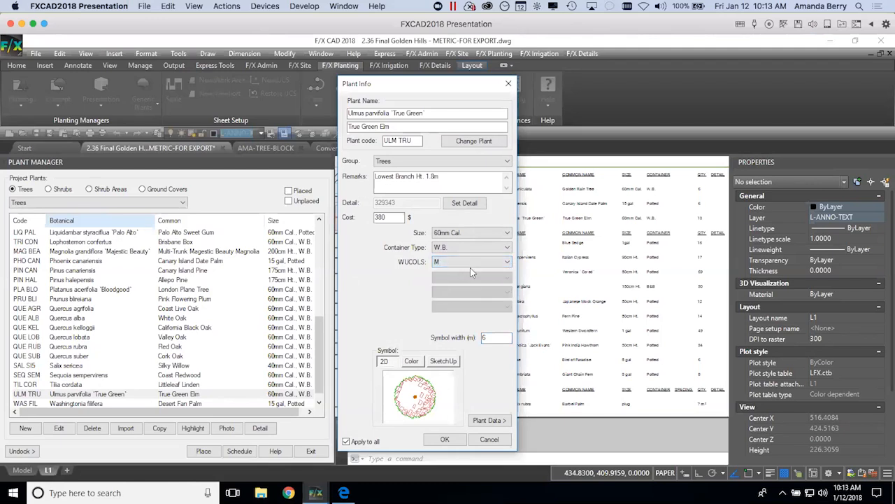
pyautogui.click(445, 439)
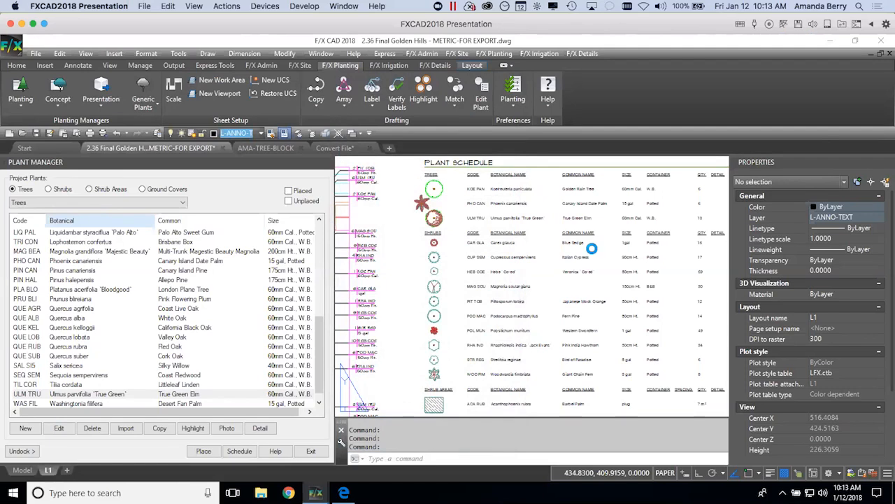
pyautogui.click(251, 448)
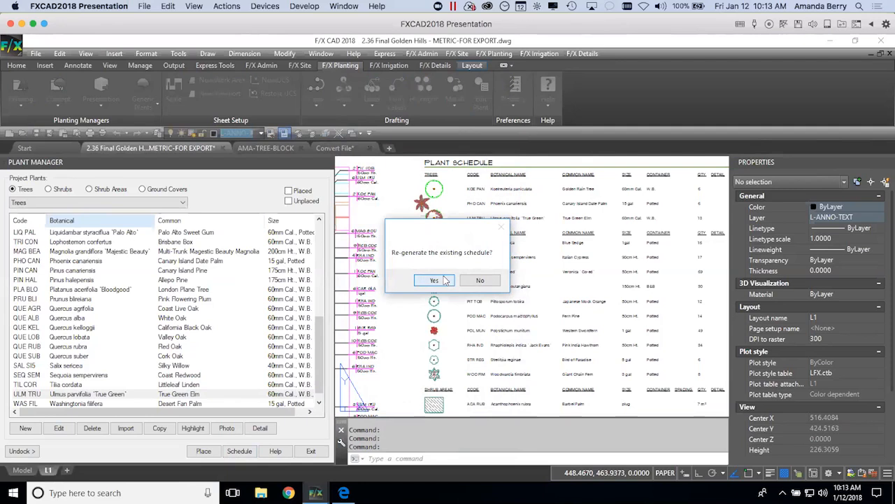
pyautogui.click(434, 280)
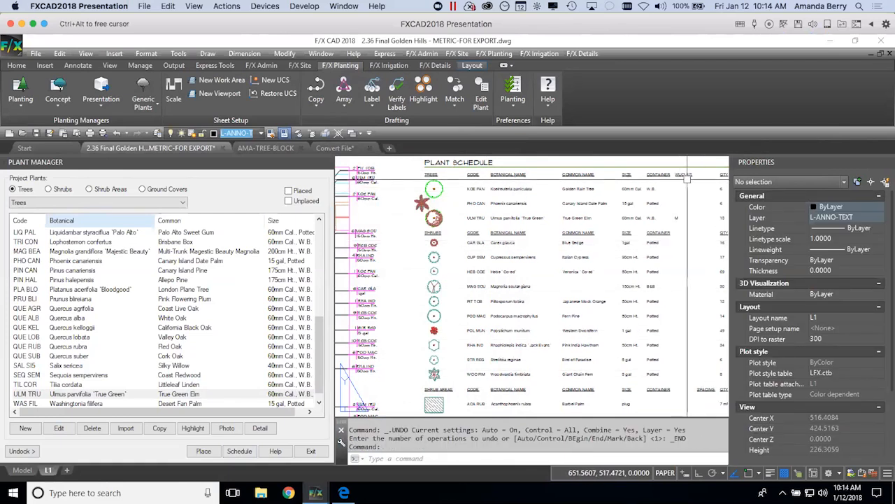
# Reopen the planting preferences and review the plant size columns for shrubs, shrub areas and ground covers
pyautogui.click(513, 96)
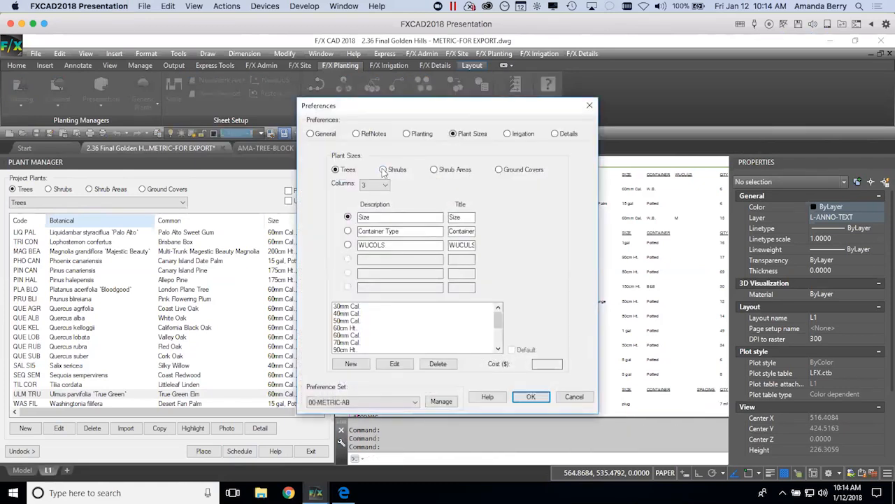
pyautogui.click(383, 170)
pyautogui.click(435, 170)
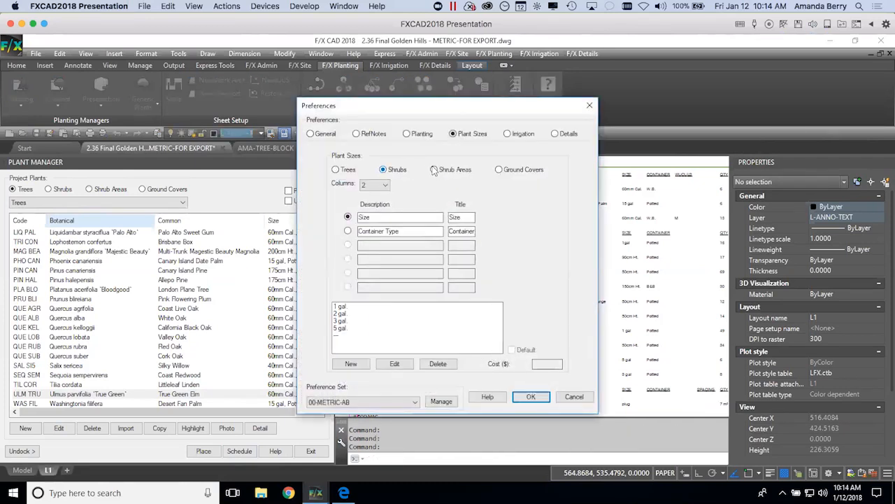
pyautogui.click(499, 170)
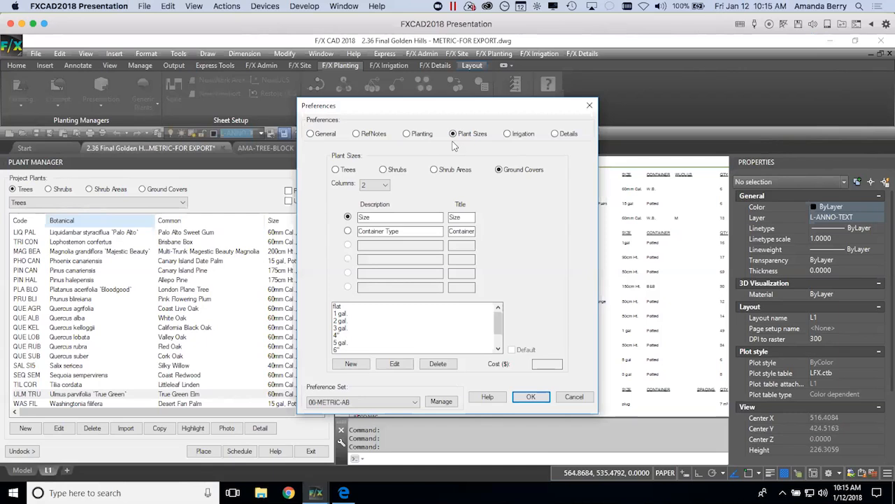
# Set the number of plant size columns for trees to 4
pyautogui.click(335, 170)
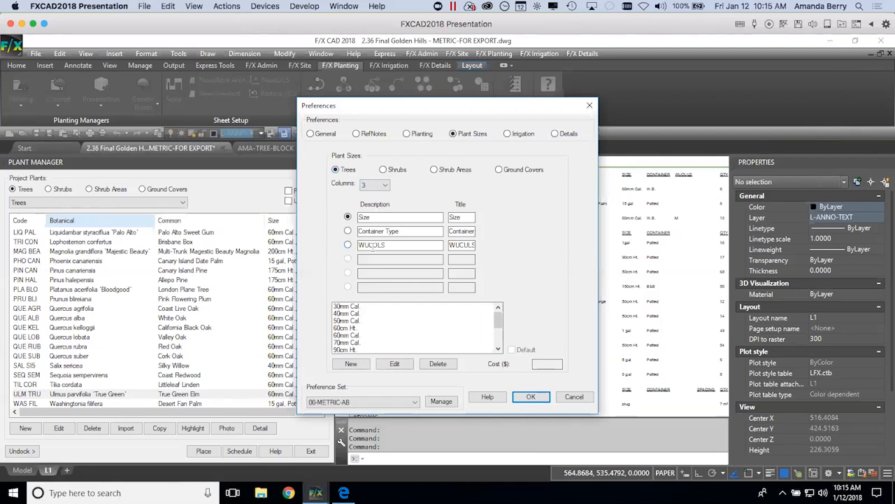
pyautogui.click(384, 185)
pyautogui.click(370, 221)
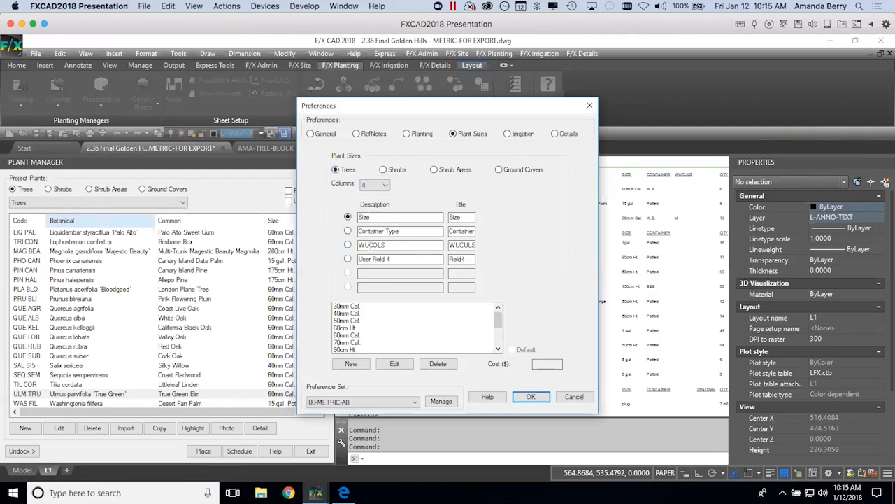
# Enter Height as the description of the fourth tree size column
pyautogui.moveTo(390, 259); pyautogui.dragTo(360, 258)
pyautogui.write('hEIGHT')
pyautogui.press('BackSpace')
pyautogui.press('BackSpace')
pyautogui.press('BackSpace')
pyautogui.press('BackSpace')
pyautogui.press('BackSpace')
pyautogui.press('BackSpace')
pyautogui.write('Height')
# Replace the fourth tree size column's description with WUCOLS
pyautogui.moveTo(386, 245); pyautogui.dragTo(376, 259)
pyautogui.click(383, 259)
pyautogui.moveTo(383, 259); pyautogui.dragTo(353, 258)
pyautogui.write('WUC')
pyautogui.press('Tab')
# Compare the option lists of the fourth and third WUCOLS columns for trees and dismiss the preferences
pyautogui.click(348, 260)
pyautogui.click(349, 260)
pyautogui.click(349, 259)
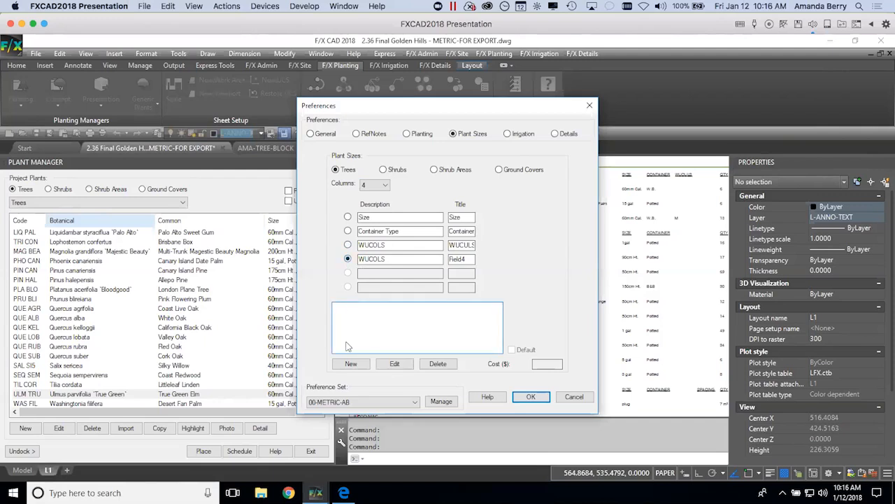
pyautogui.click(349, 245)
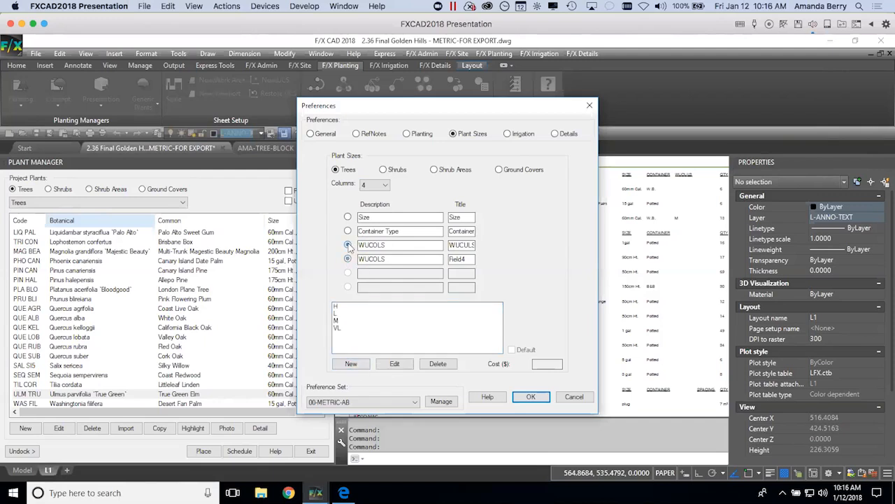
pyautogui.moveTo(388, 245); pyautogui.dragTo(355, 245)
pyautogui.click(586, 398)
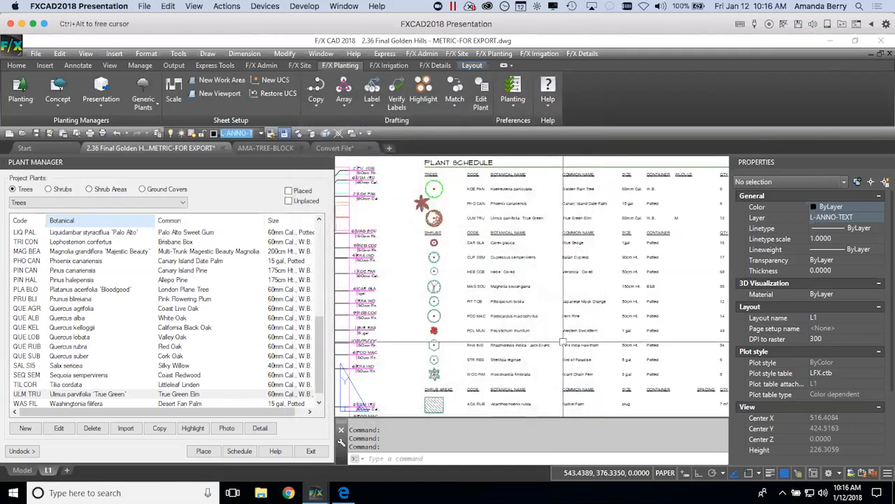
# Open the True Green Elm's plant info, browse the Simple and Deciduous tree symbols, and close both dialogs without choosing one
pyautogui.scroll(3, 494, 260)
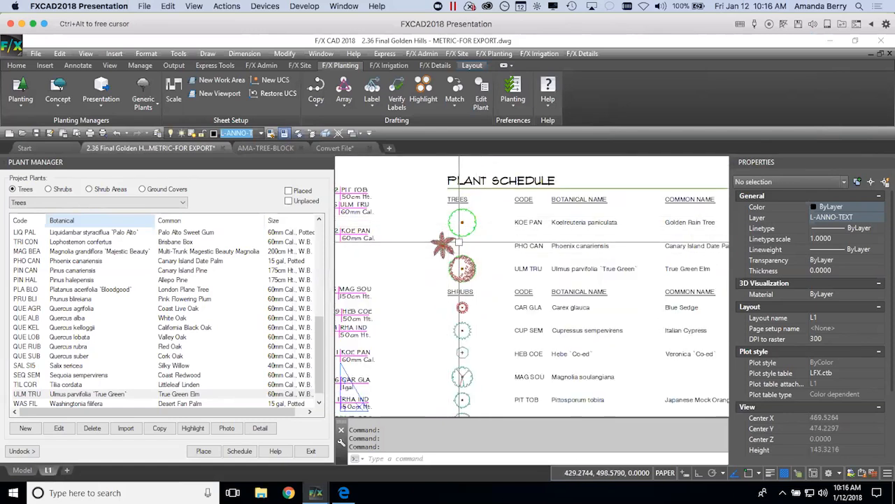
pyautogui.click(87, 394)
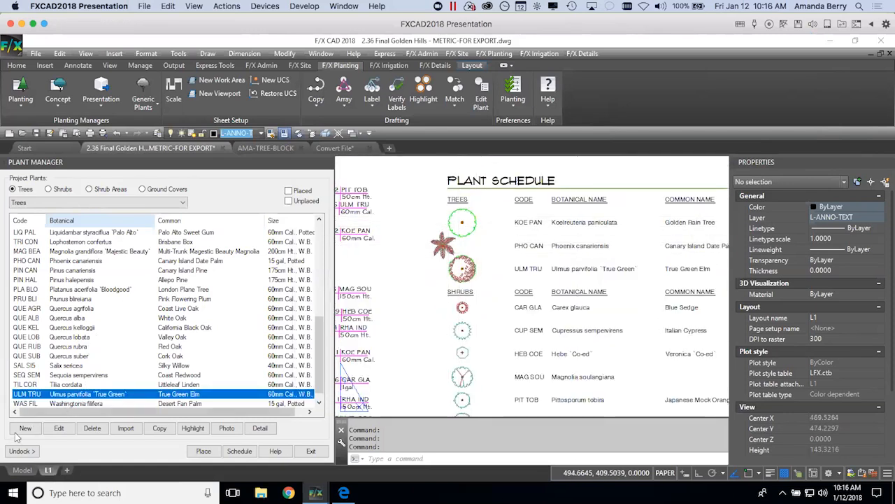
pyautogui.click(57, 430)
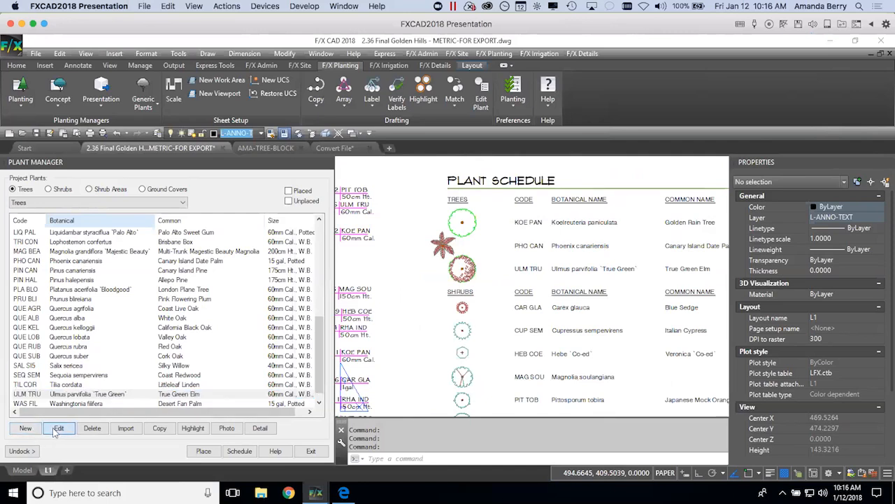
pyautogui.moveTo(438, 81); pyautogui.dragTo(414, 58)
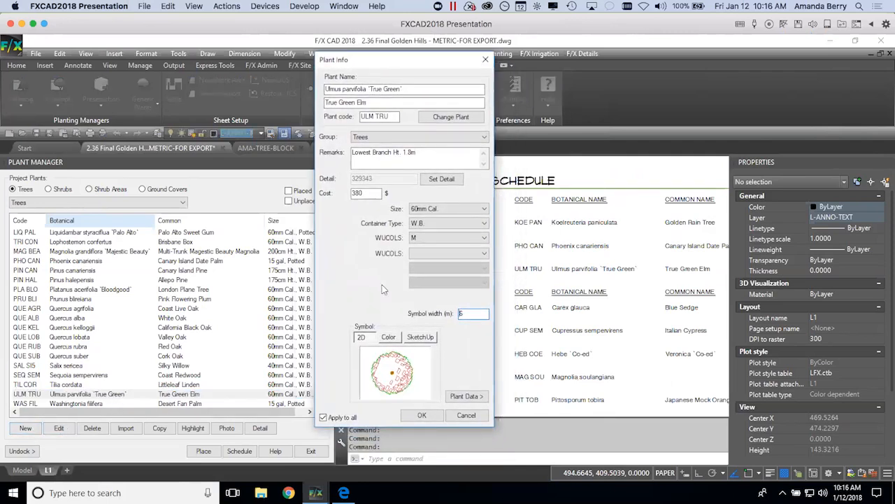
pyautogui.click(404, 377)
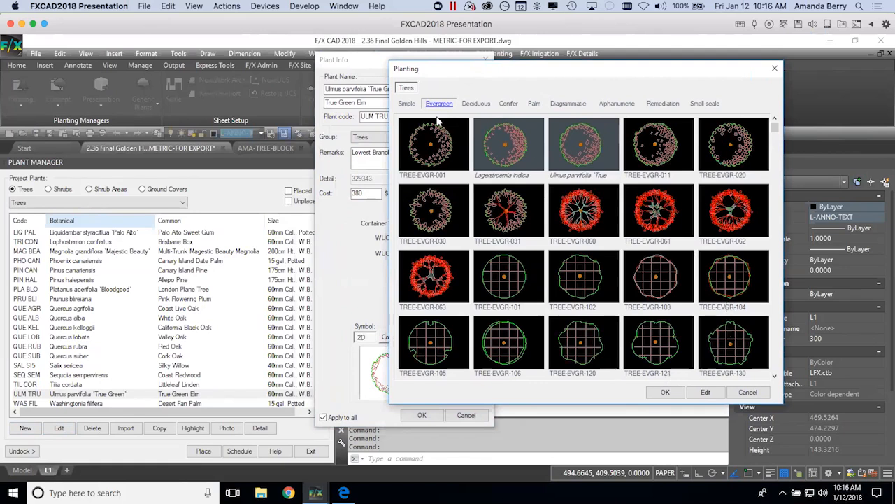
pyautogui.click(405, 104)
pyautogui.click(472, 103)
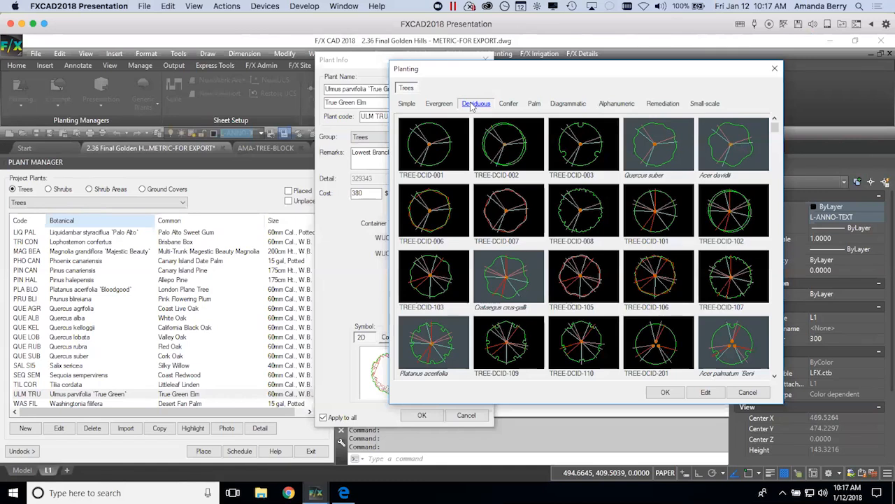
pyautogui.press('Escape')
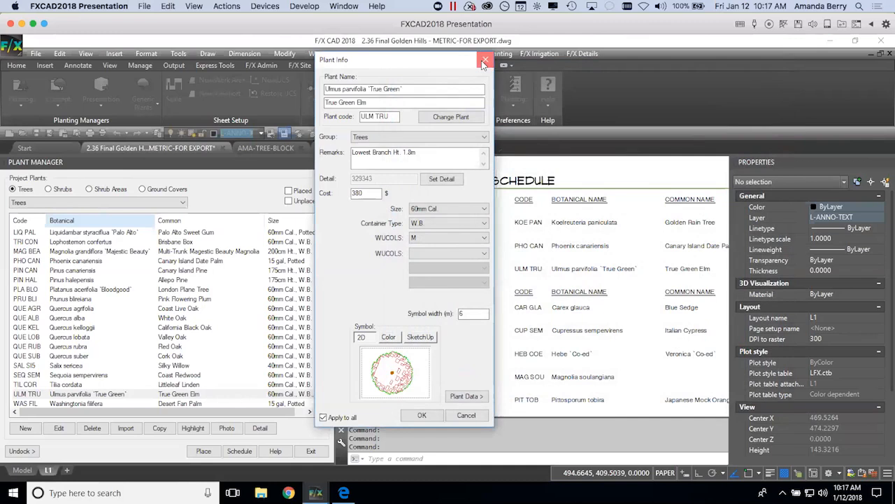
pyautogui.click(484, 60)
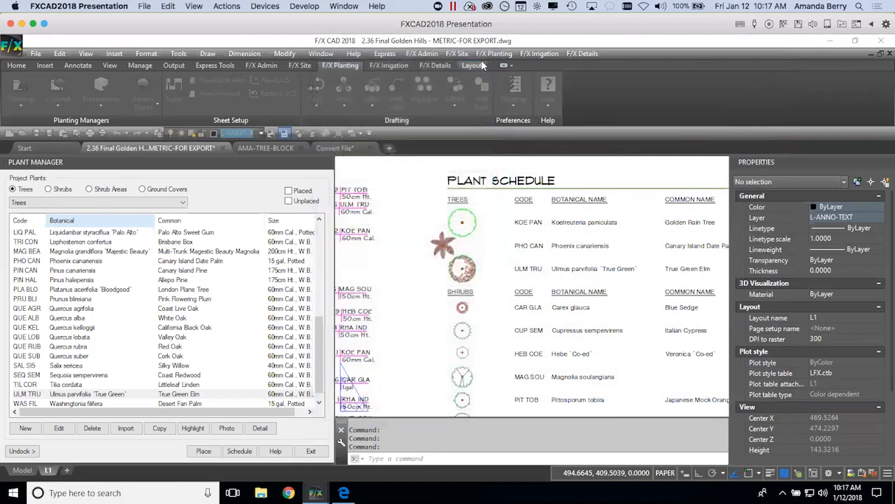
# Close the Plant Manager, switch to the AMA-TREE-BLOCK drawing, centre the tree block and enlarge the drawing area
pyautogui.click(329, 162)
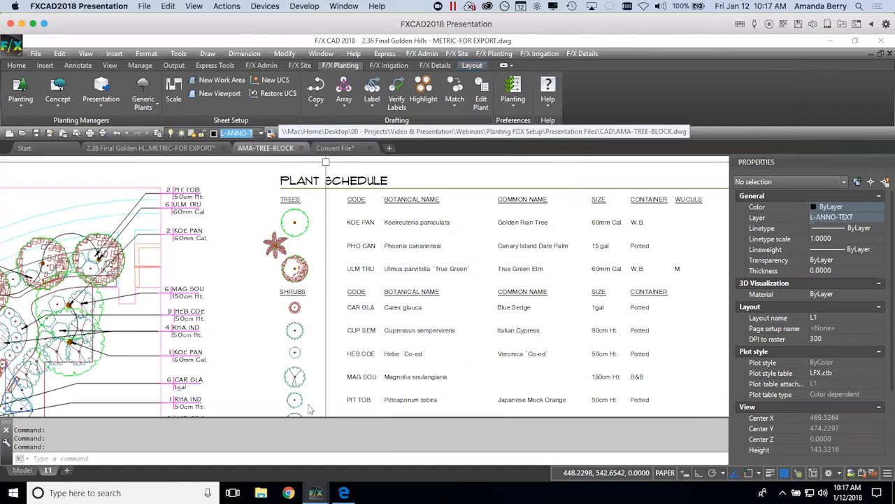
pyautogui.click(278, 149)
pyautogui.scroll(-2, 303, 312)
pyautogui.moveTo(304, 312); pyautogui.dragTo(466, 308, button='middle')
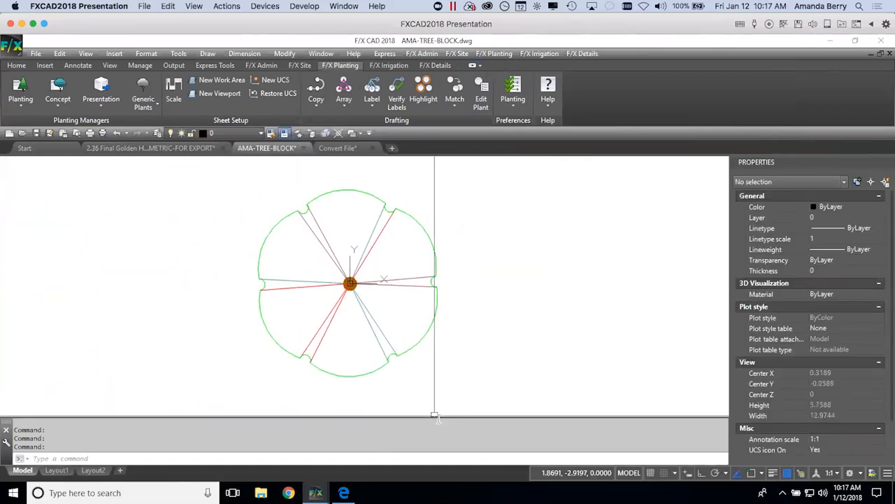
pyautogui.moveTo(440, 414); pyautogui.dragTo(438, 436)
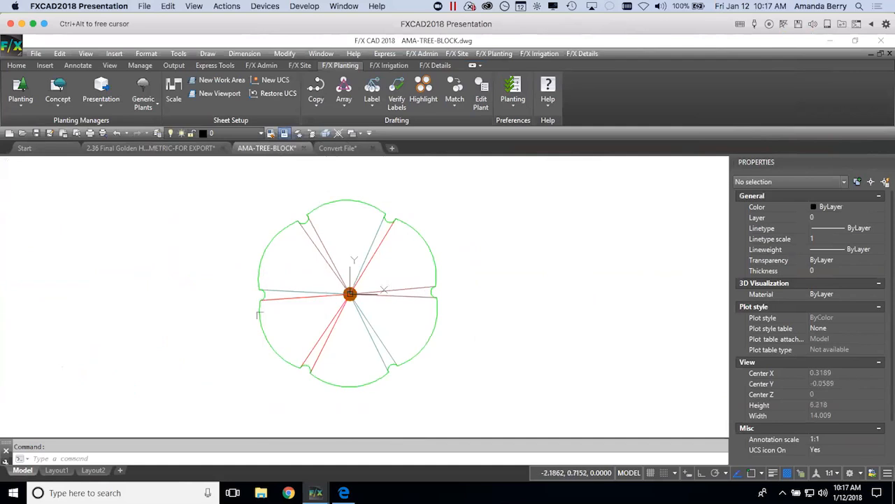
# Select all the linework of the custom tree block to inspect its separate pieces, and clear the selection
pyautogui.click(440, 339)
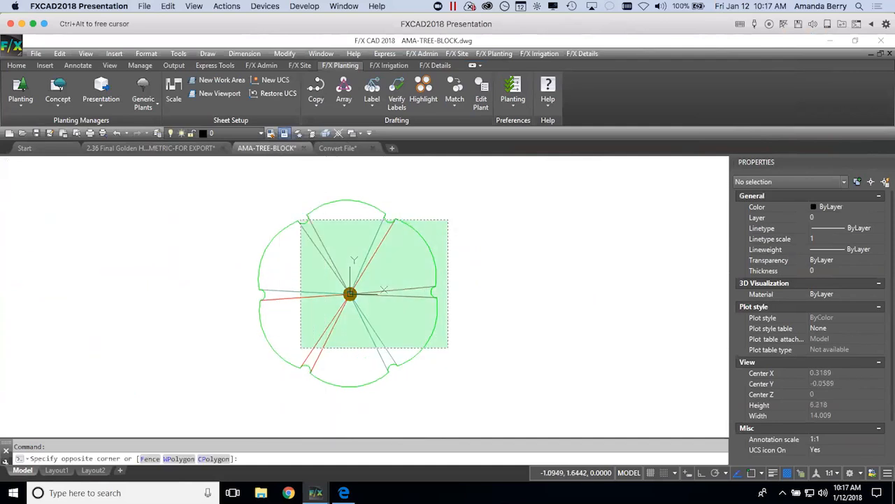
pyautogui.click(304, 234)
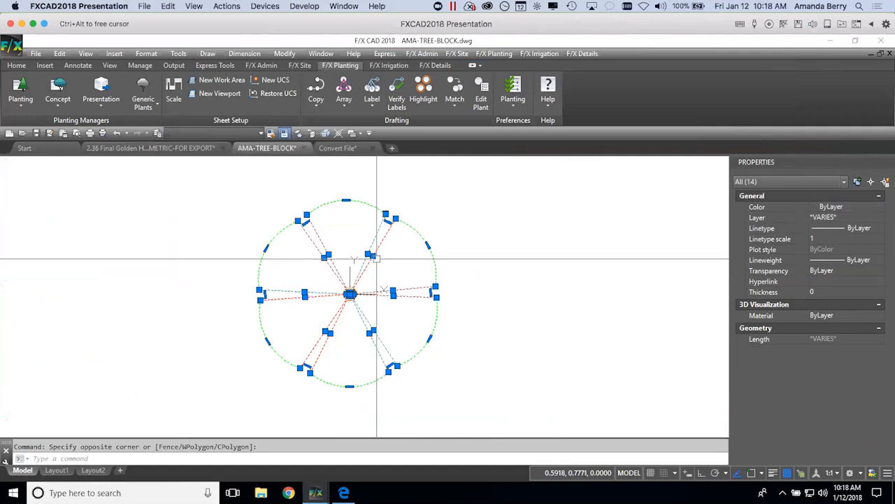
pyautogui.press('Escape')
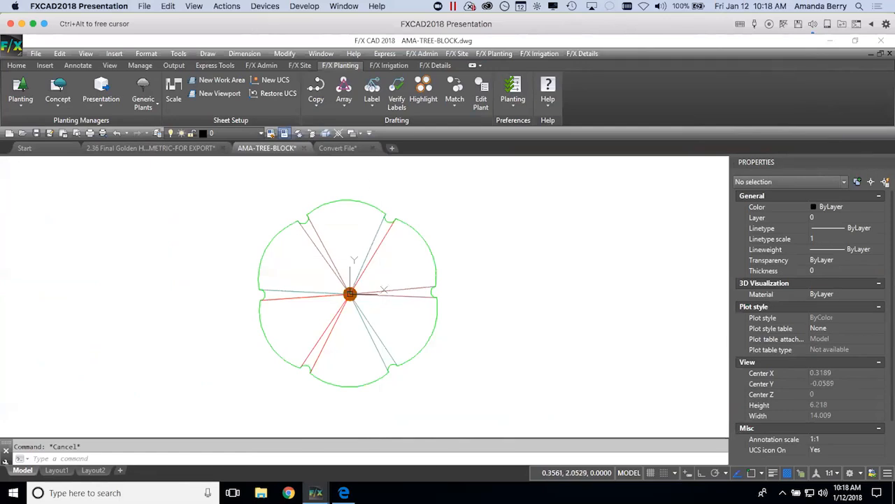
# Switch to the Golden Hills METRIC-FOR EXPORT drawing, edit the Golden Rain Tree in the plan and open its 2D symbol library
pyautogui.click(261, 65)
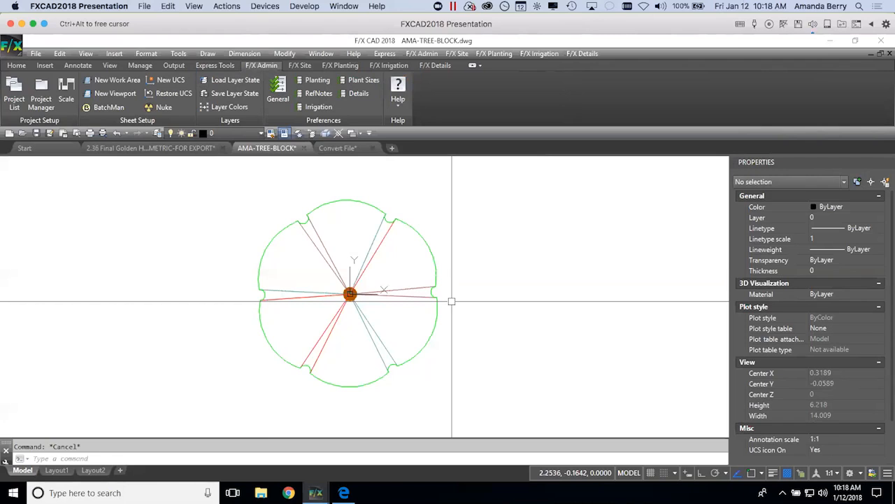
pyautogui.click(224, 158)
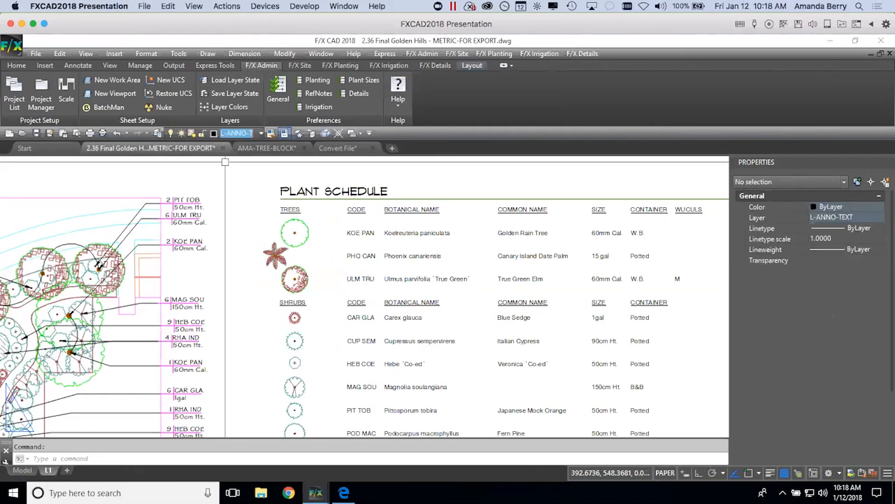
pyautogui.doubleClick(140, 280)
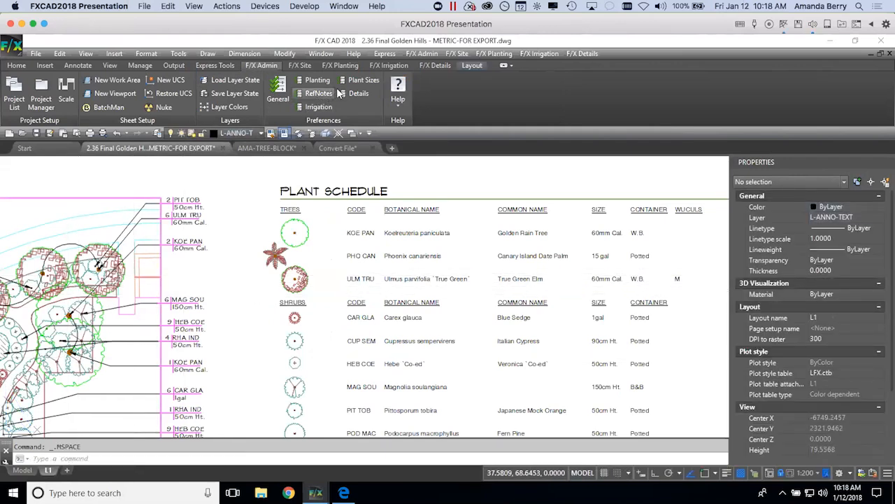
pyautogui.click(350, 66)
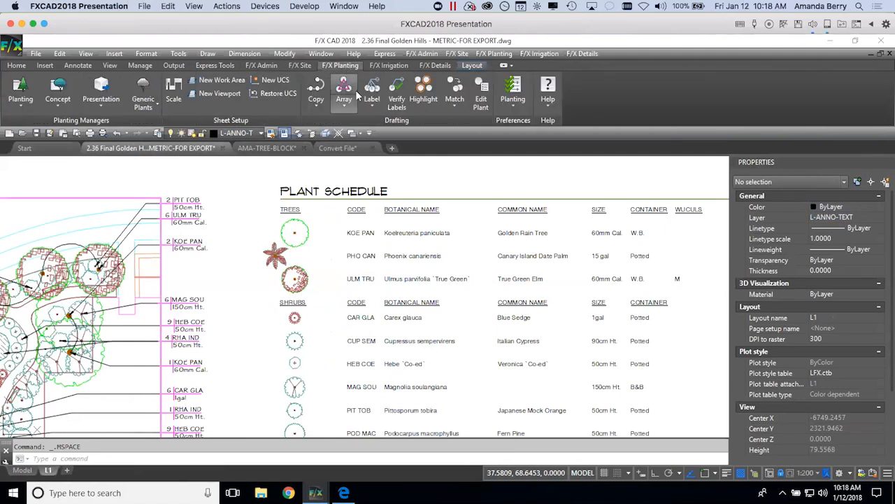
pyautogui.click(481, 95)
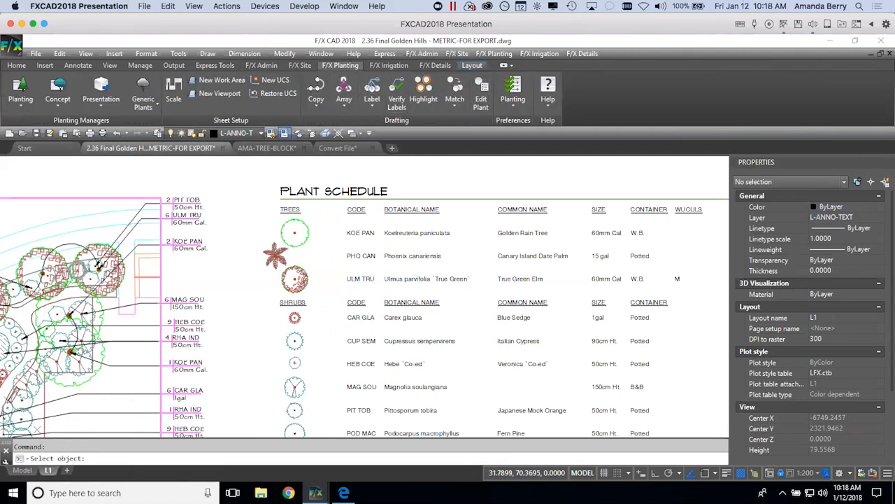
pyautogui.click(100, 319)
pyautogui.click(371, 365)
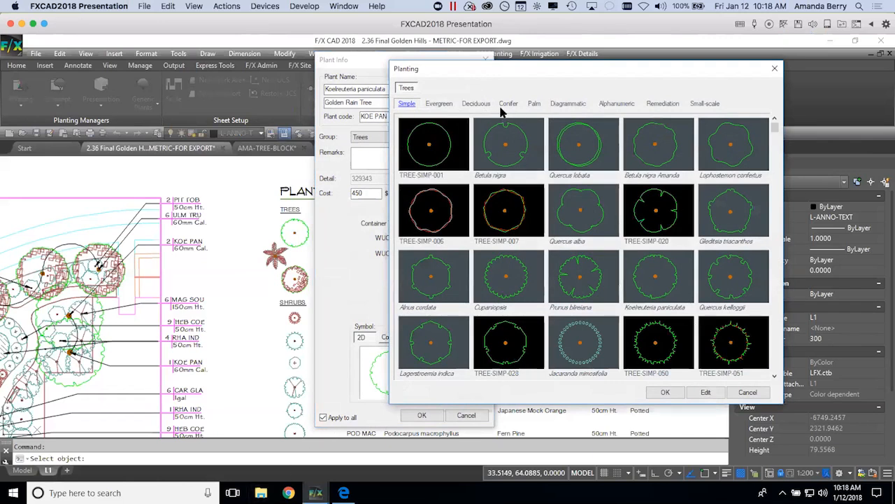
# Switch to File Explorer and open the tree symbol folder at C:\LandFX\Blocks\Graphics\Planting\trees
pyautogui.click(261, 492)
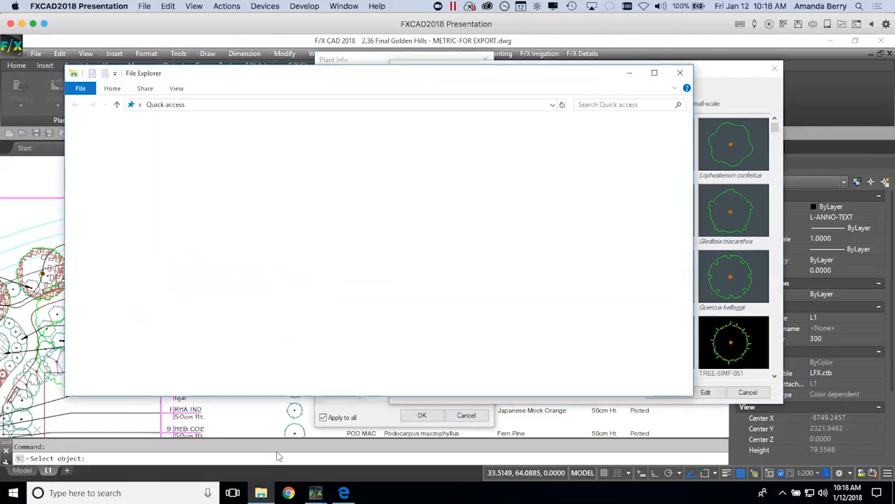
pyautogui.click(102, 273)
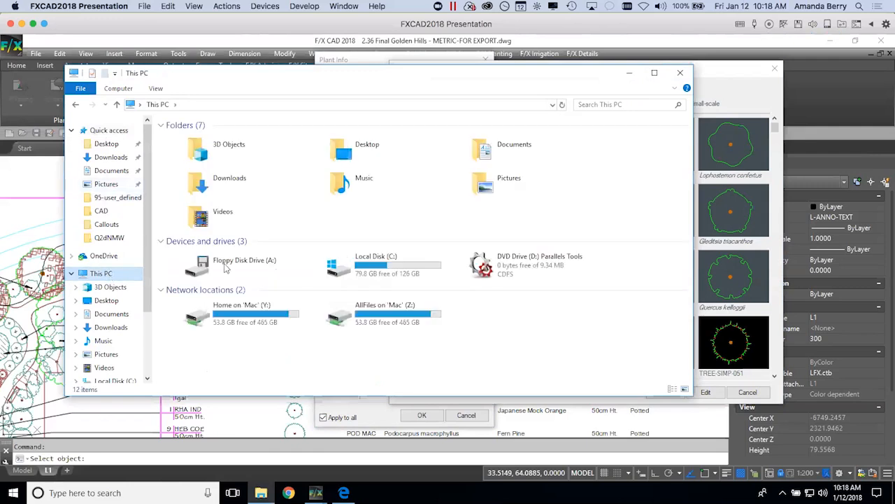
pyautogui.doubleClick(383, 273)
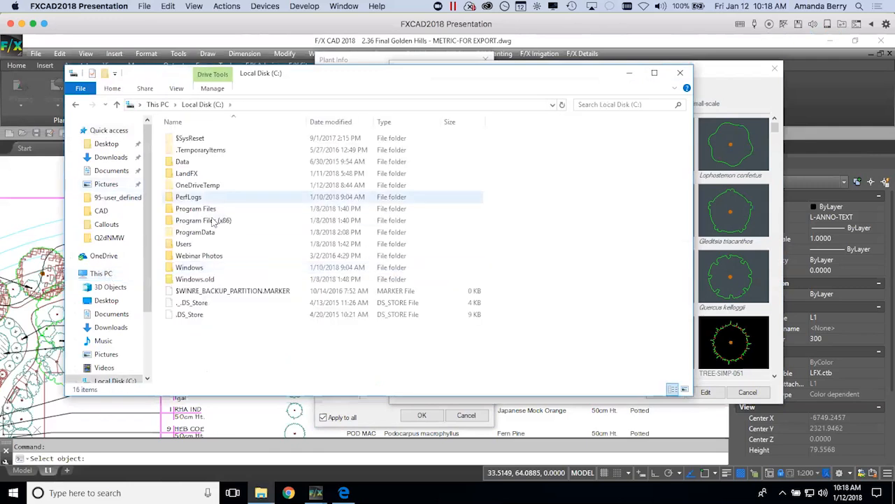
pyautogui.doubleClick(183, 173)
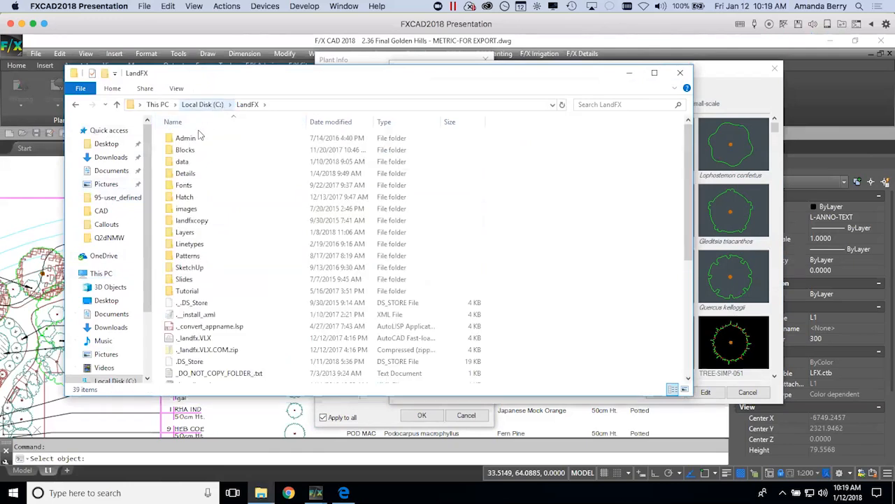
pyautogui.doubleClick(184, 150)
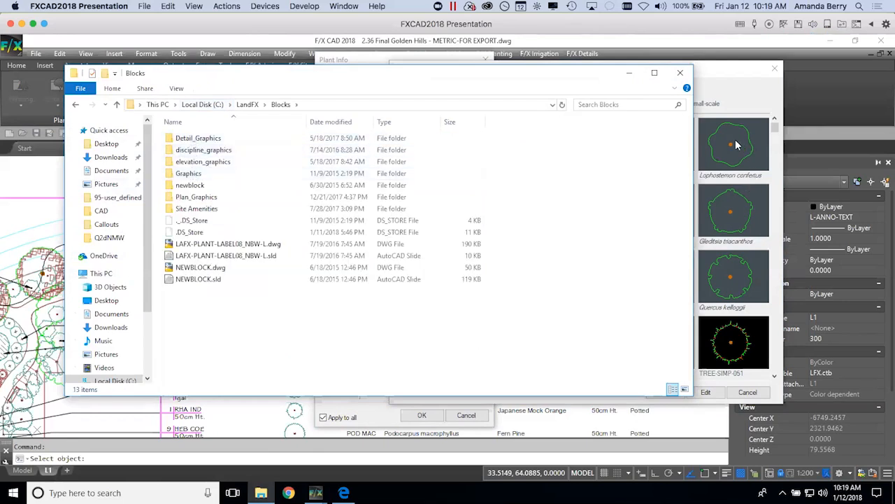
pyautogui.click(190, 174)
pyautogui.doubleClick(189, 173)
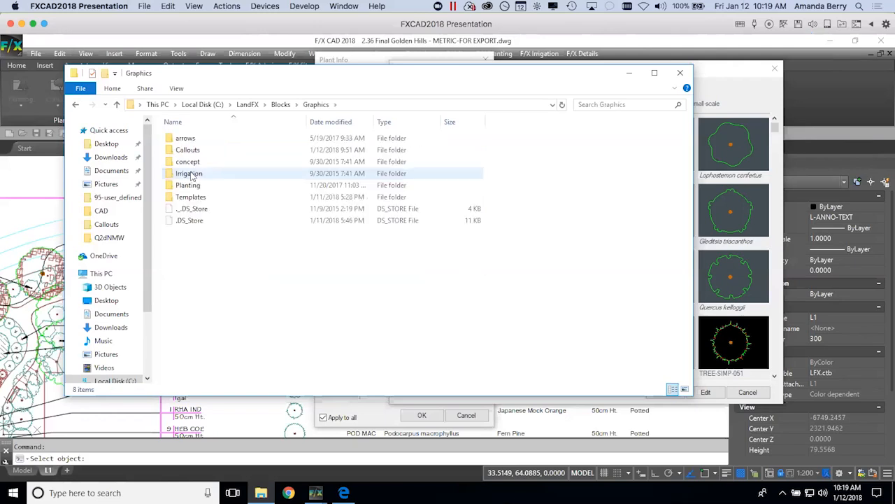
pyautogui.doubleClick(191, 186)
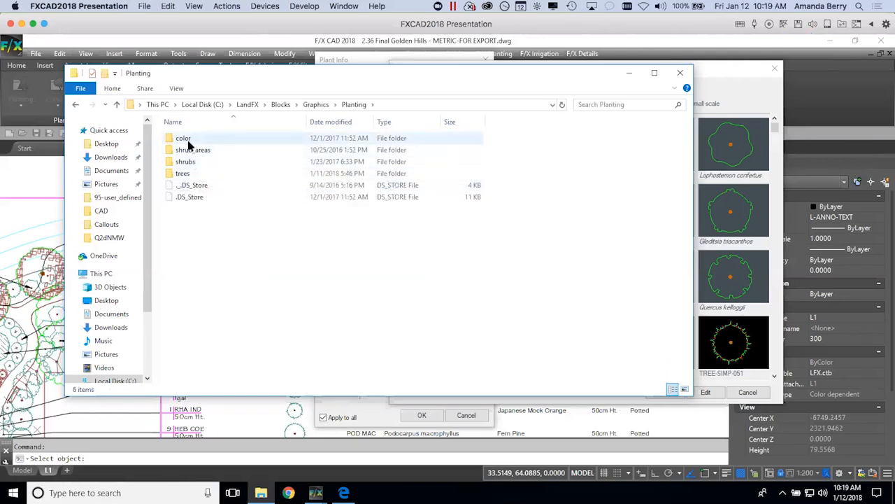
pyautogui.doubleClick(186, 174)
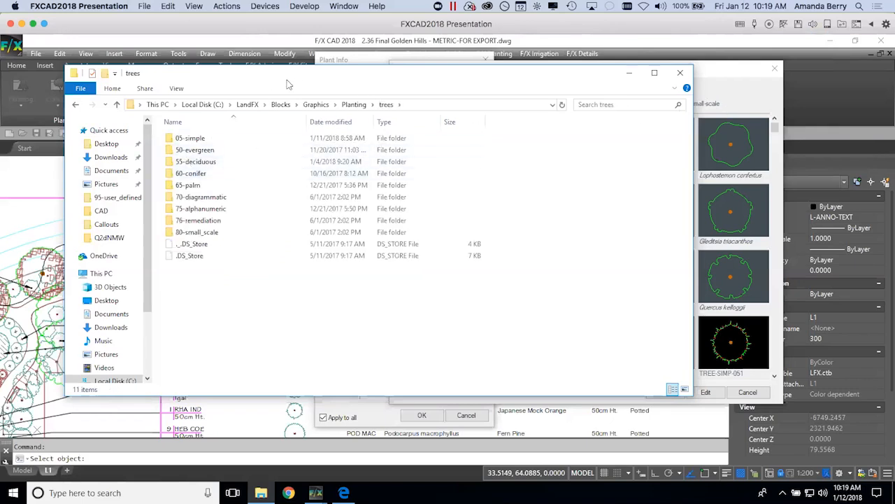
# Narrow the folder window and place it beside the symbol library, view the contents of 05-simple and return to the trees folder
pyautogui.moveTo(691, 153); pyautogui.dragTo(429, 159)
pyautogui.moveTo(338, 79); pyautogui.dragTo(291, 72)
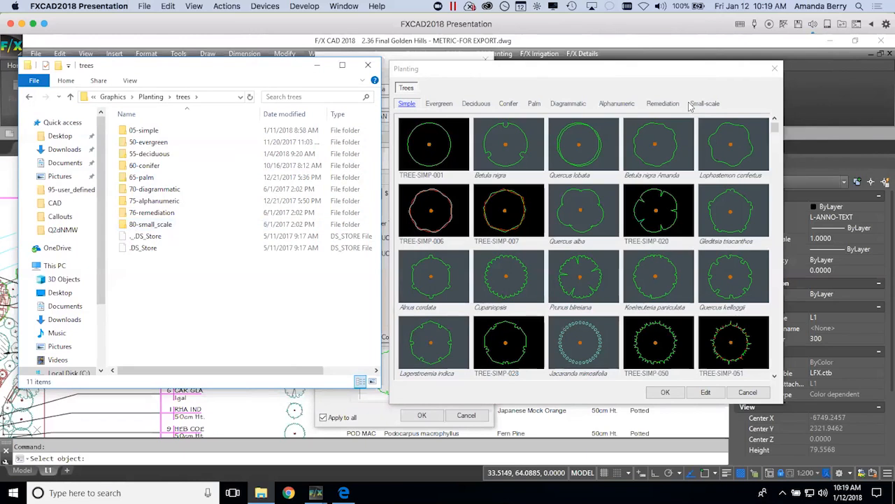
pyautogui.doubleClick(148, 130)
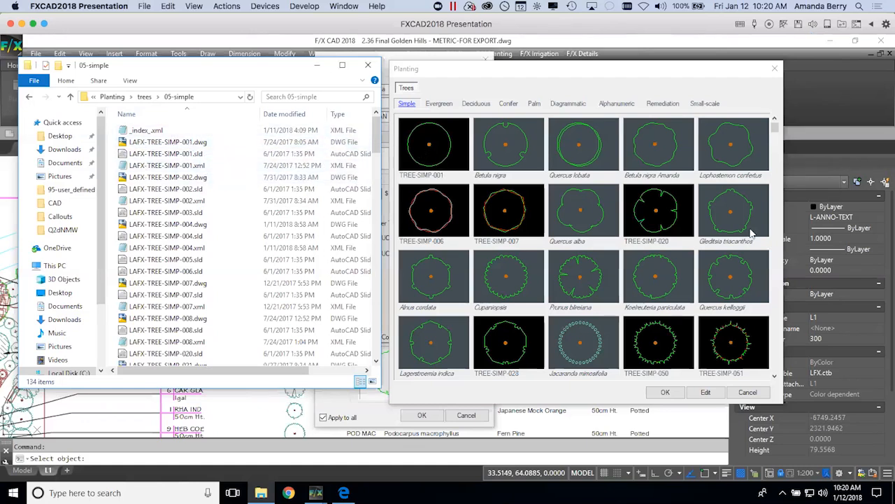
pyautogui.click(144, 98)
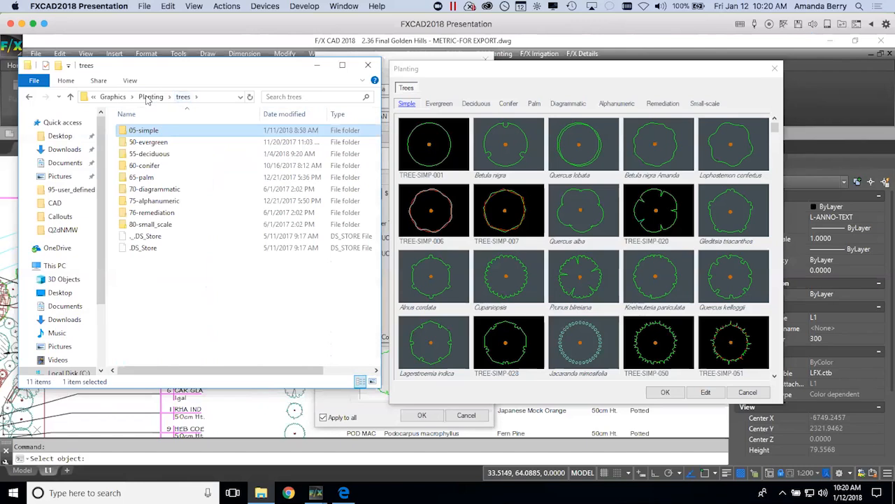
# Create a new folder named 00-Company inside the trees folder
pyautogui.rightClick(165, 285)
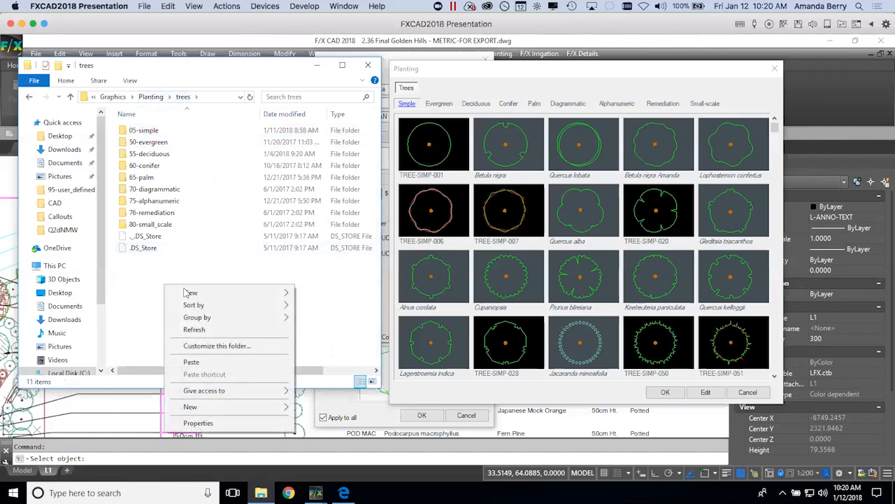
pyautogui.moveTo(203, 415)
pyautogui.click(313, 408)
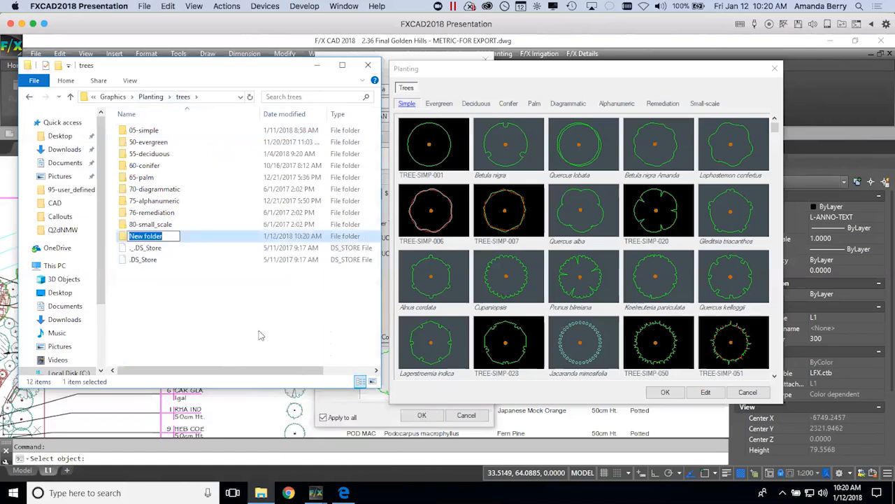
pyautogui.write('))')
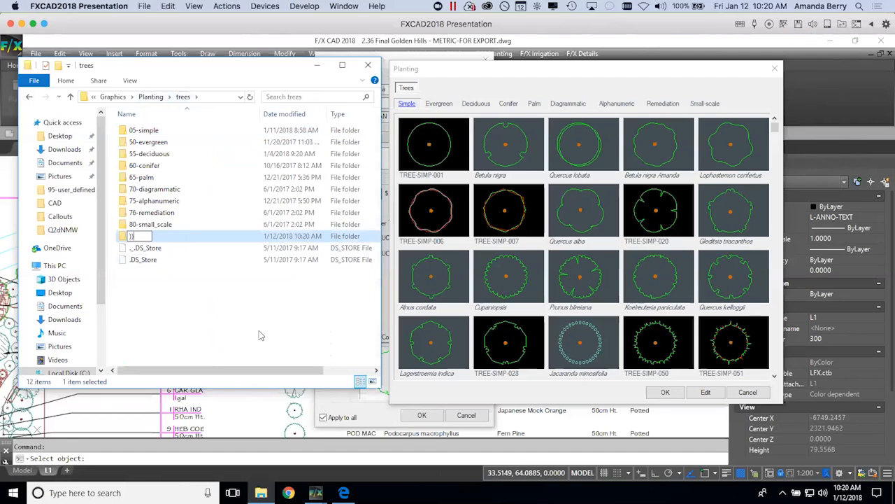
pyautogui.write('-')
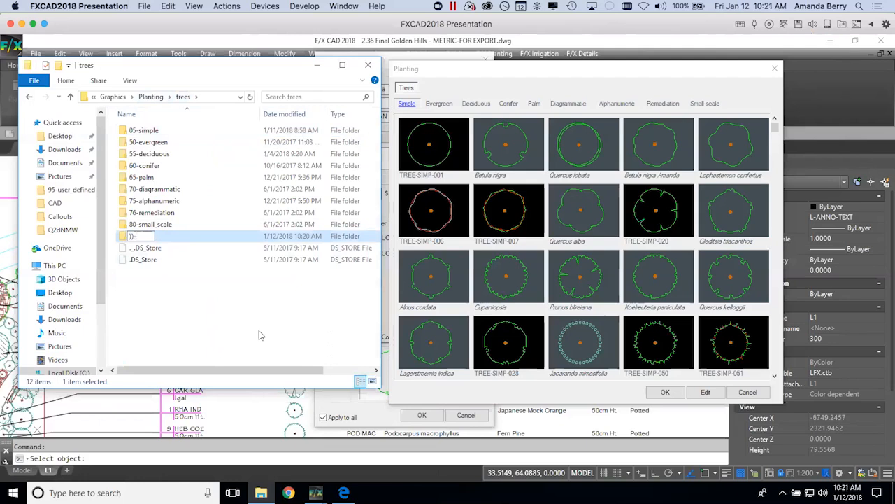
pyautogui.press('BackSpace')
pyautogui.press('BackSpace')
pyautogui.press('BackSpace')
pyautogui.write('00-Company')
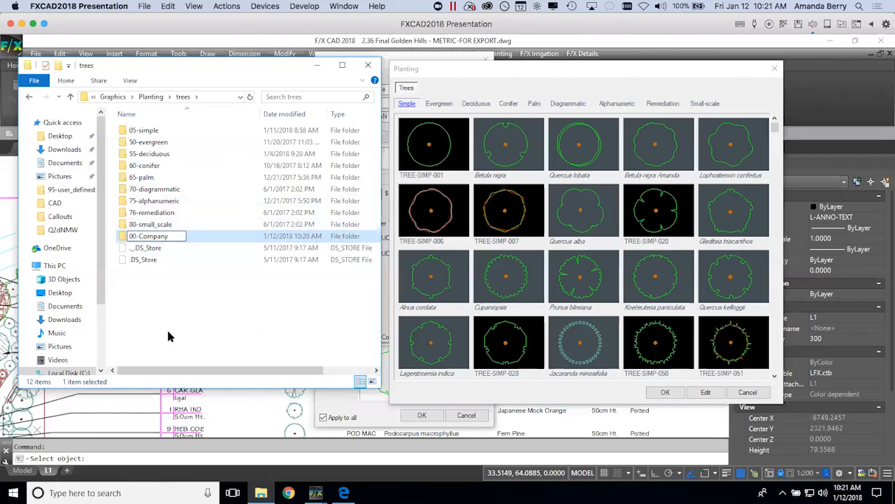
pyautogui.click(169, 239)
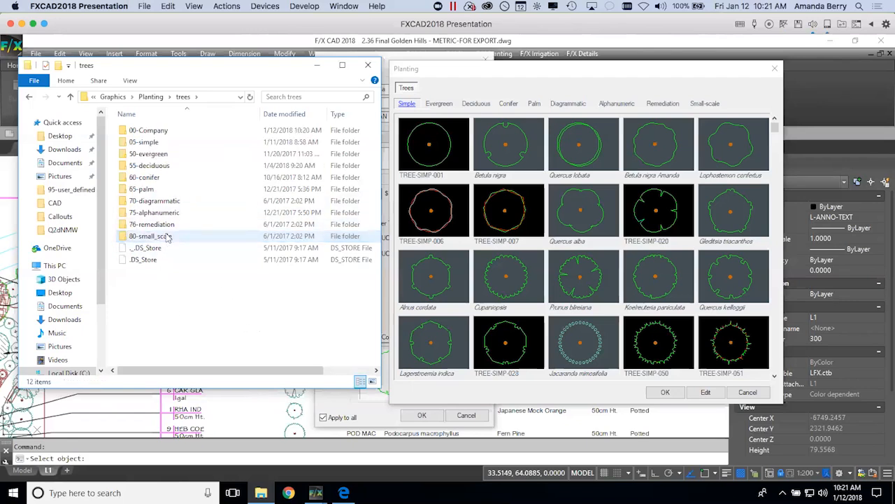
# Look inside 00-Company, reopen the Golden Rain Tree's symbol library to view the Company category, and cancel the dialogs
pyautogui.doubleClick(175, 131)
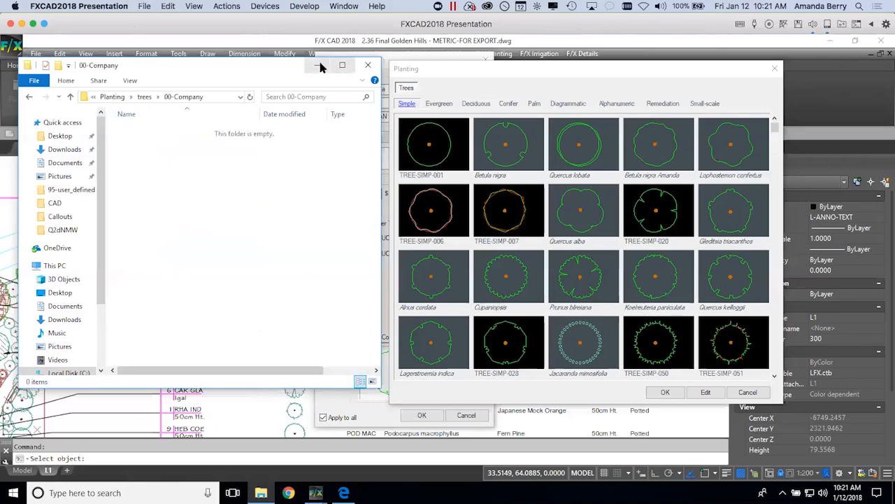
pyautogui.click(438, 72)
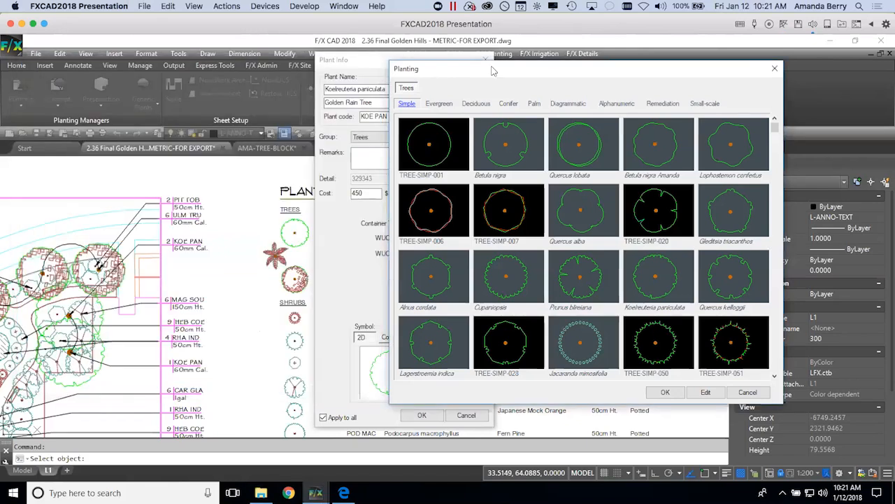
pyautogui.click(775, 68)
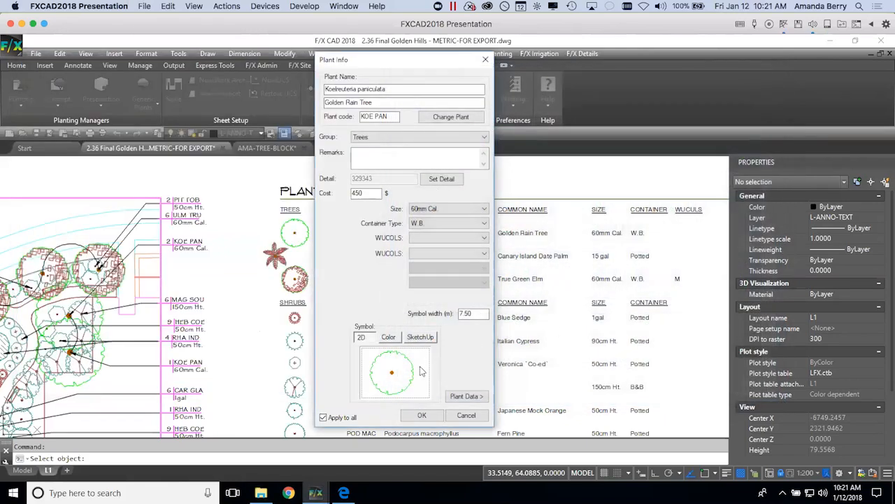
pyautogui.click(421, 364)
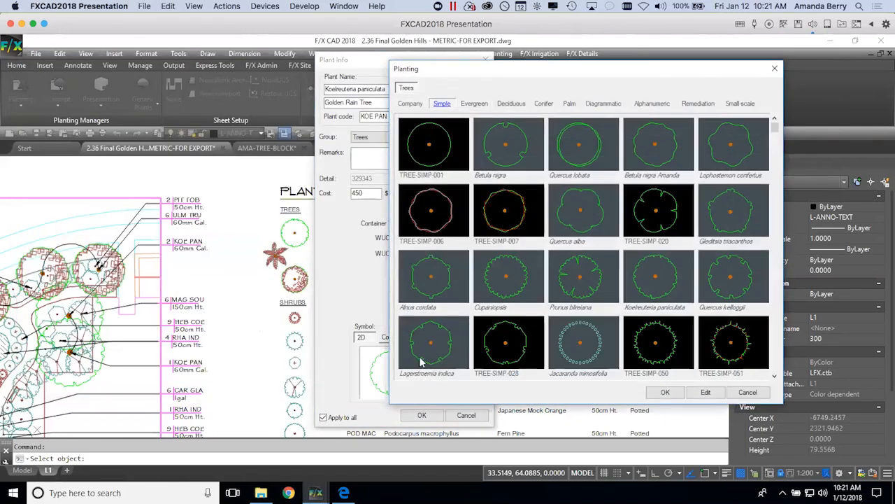
pyautogui.click(415, 105)
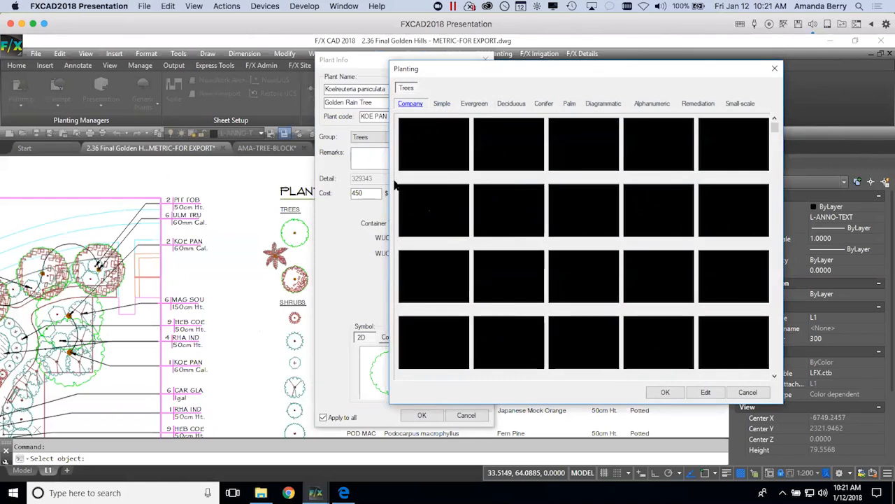
pyautogui.click(748, 392)
pyautogui.press('Escape')
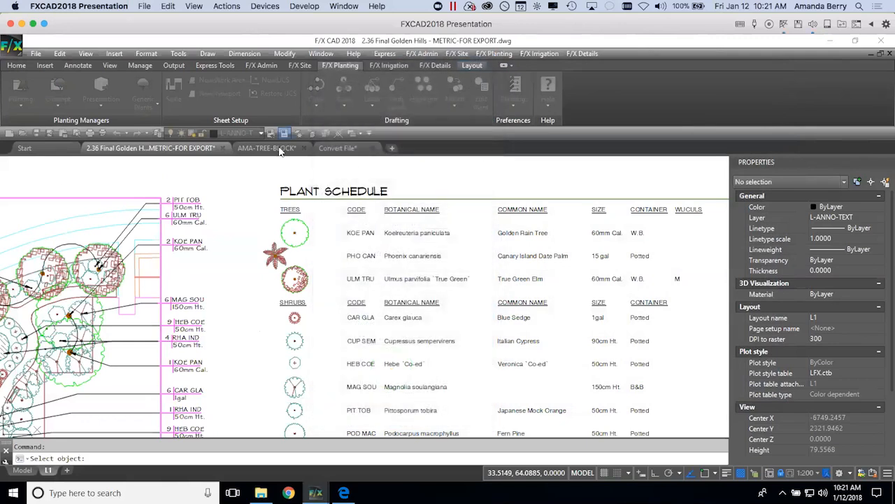
# Switch to the AMA-TREE-BLOCK drawing and run Save Plant Block on all the tree linework, with the insertion point snapped to the trunk centre
pyautogui.click(278, 149)
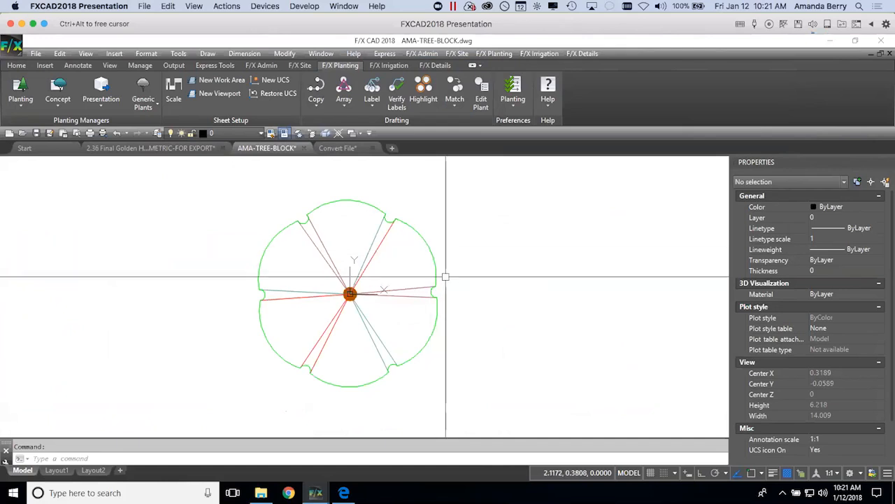
pyautogui.click(518, 103)
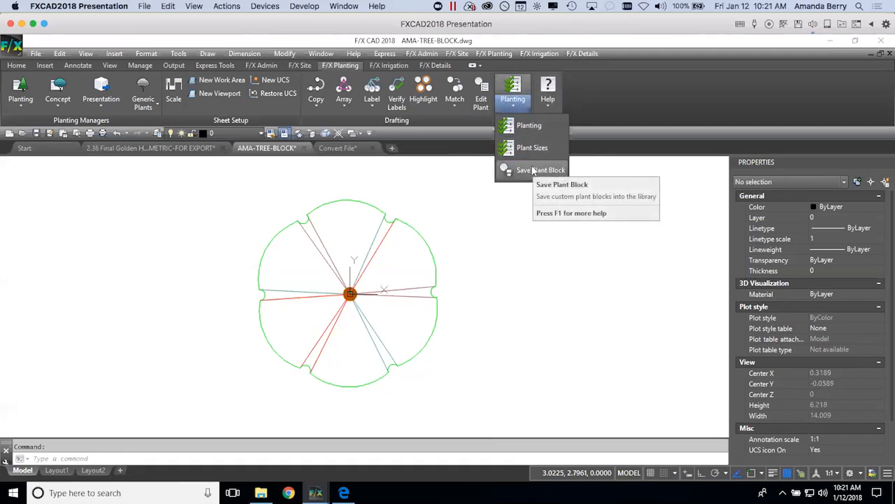
pyautogui.click(534, 172)
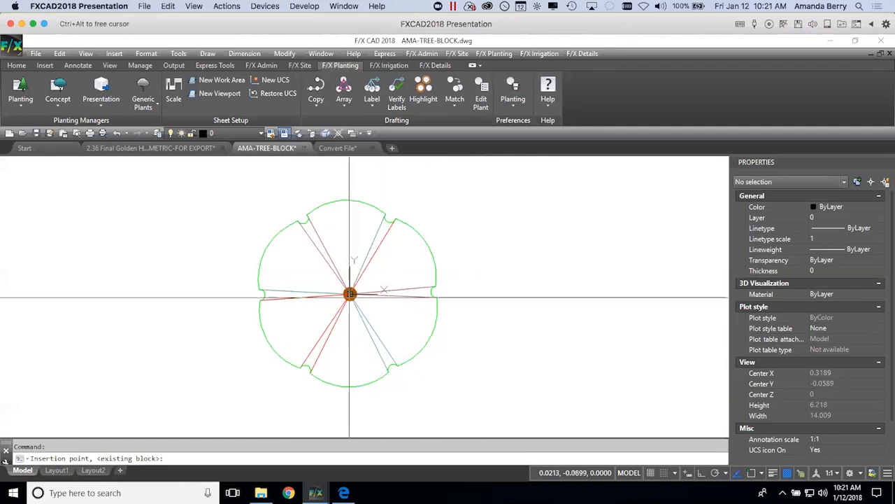
pyautogui.press('F3')
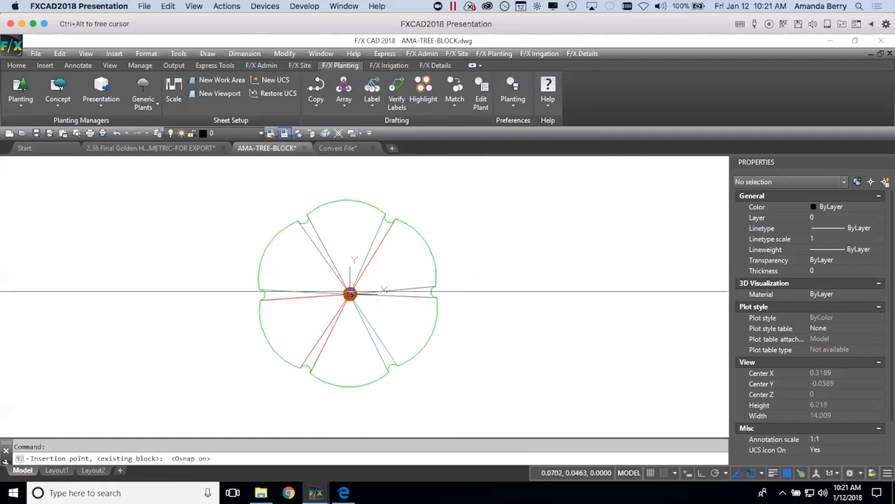
pyautogui.scroll(4, 349, 293)
pyautogui.click(341, 299)
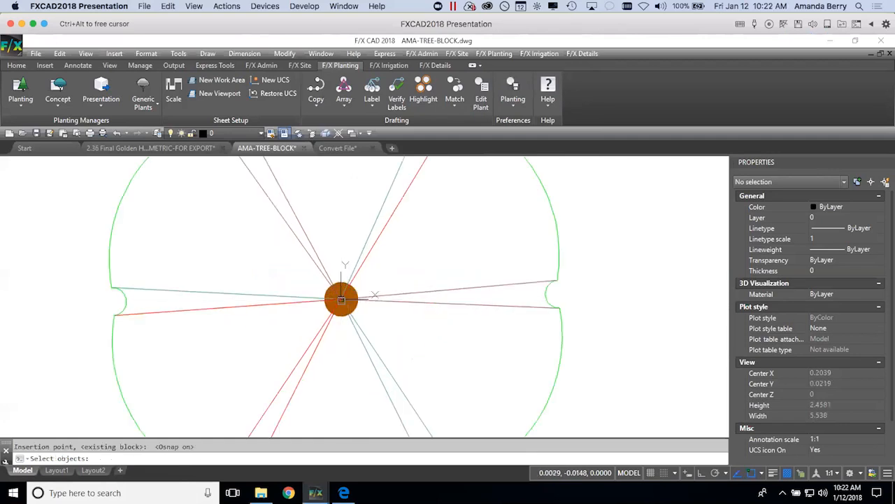
pyautogui.scroll(-4, 423, 330)
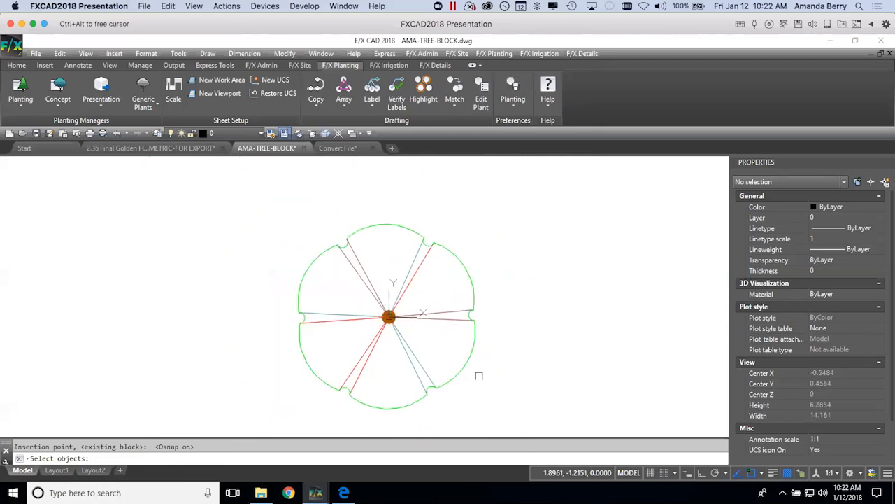
pyautogui.click(503, 419)
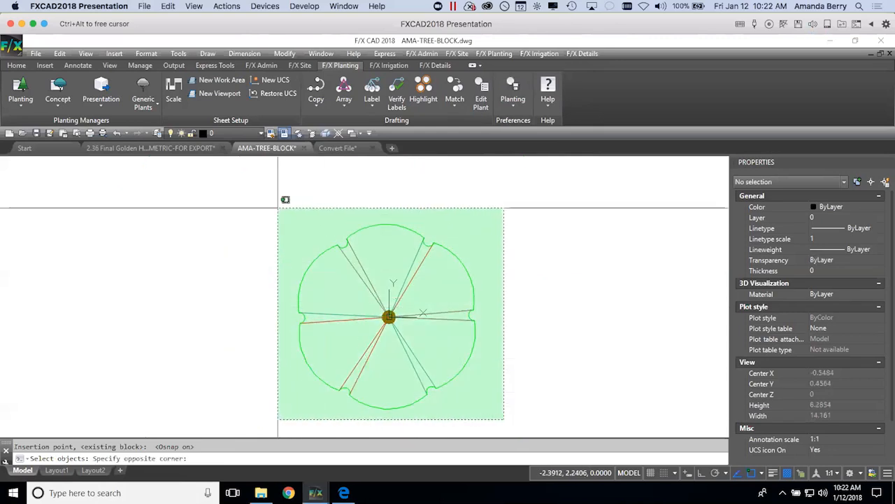
pyautogui.click(279, 205)
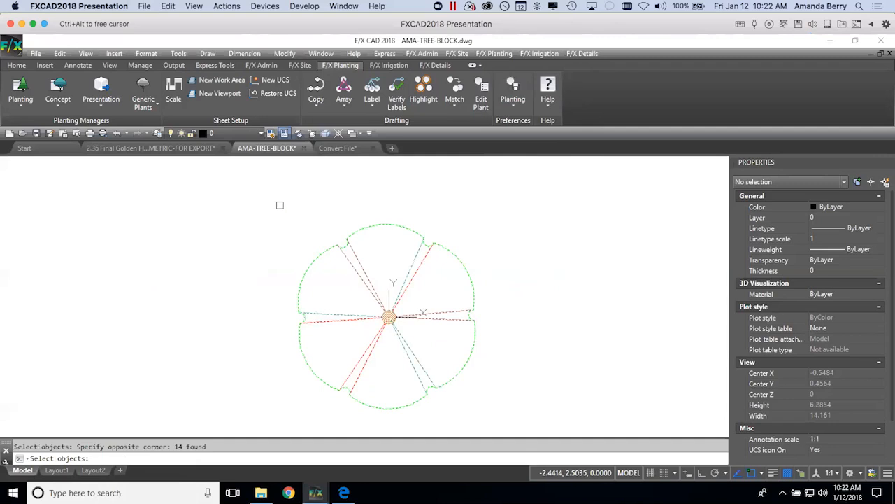
pyautogui.press('Return')
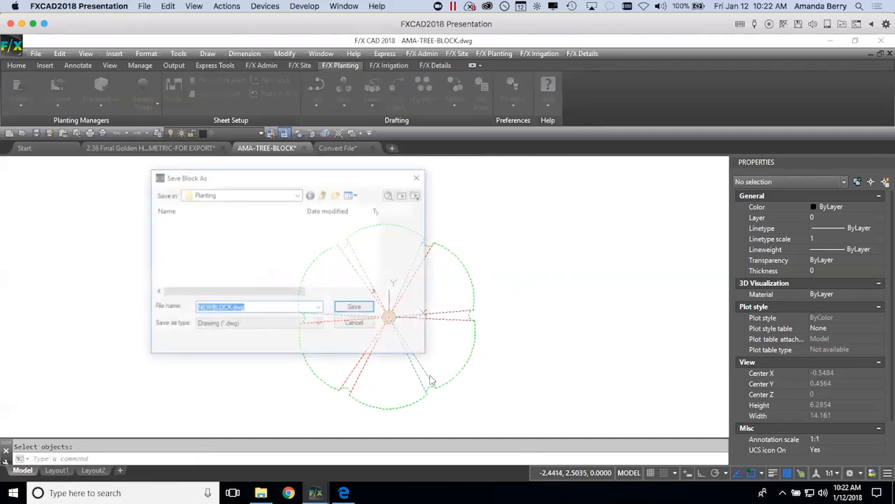
# Set the block's save location to the 00-Company folder inside the trees folder
pyautogui.moveTo(298, 184); pyautogui.dragTo(544, 182)
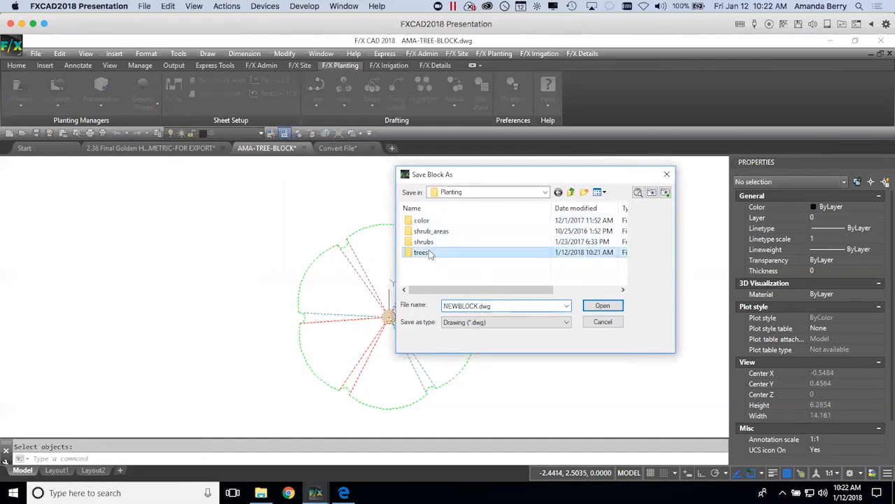
pyautogui.doubleClick(429, 251)
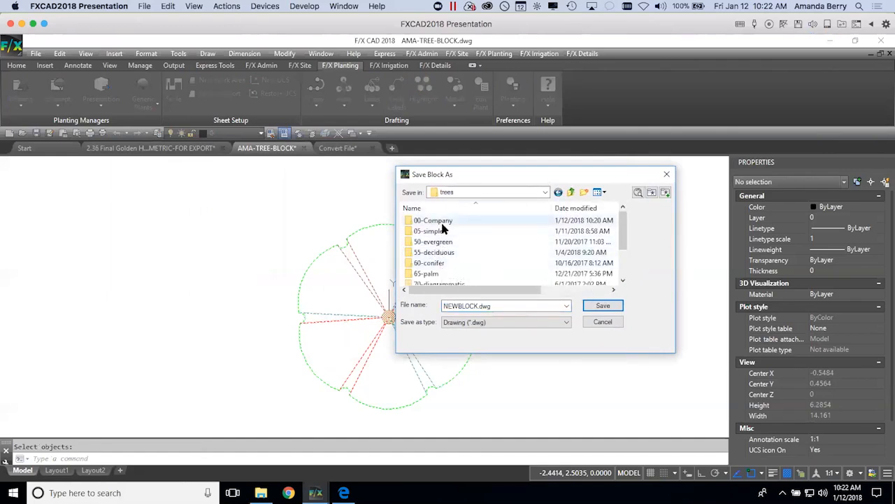
pyautogui.click(441, 221)
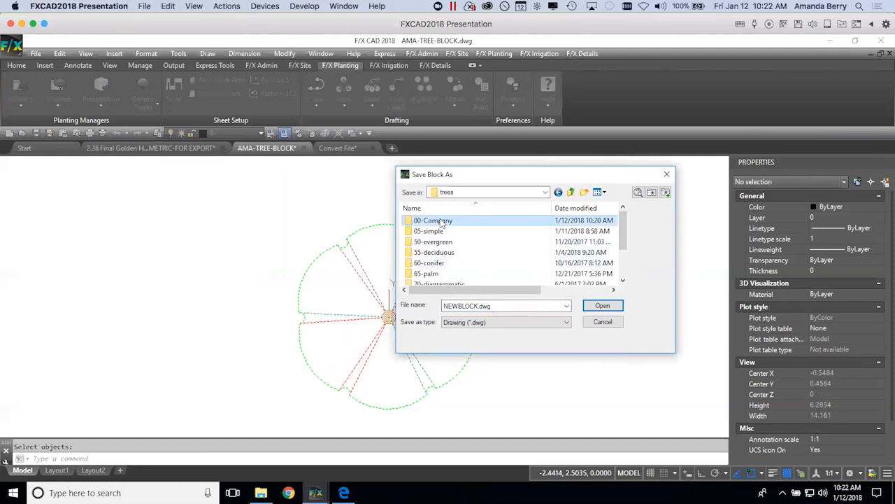
pyautogui.doubleClick(442, 221)
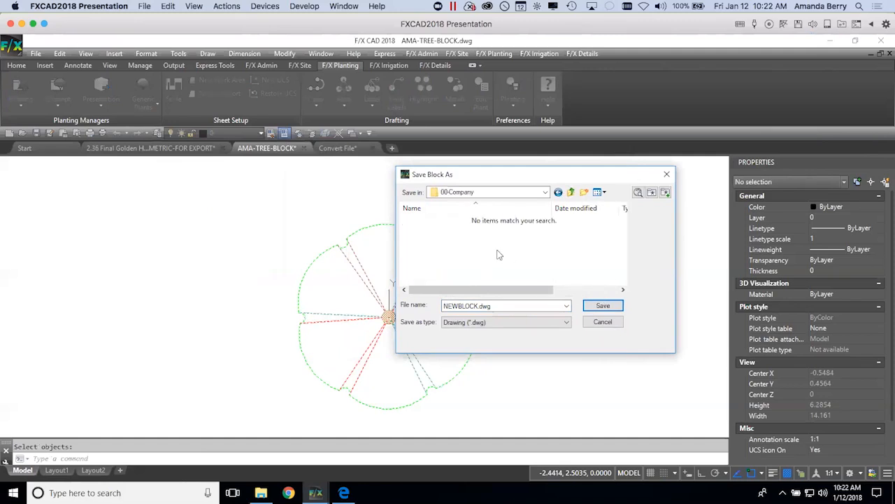
# Name the block file Company-TREE-001.dwg and save it
pyautogui.click(492, 306)
pyautogui.moveTo(479, 305); pyautogui.dragTo(430, 308)
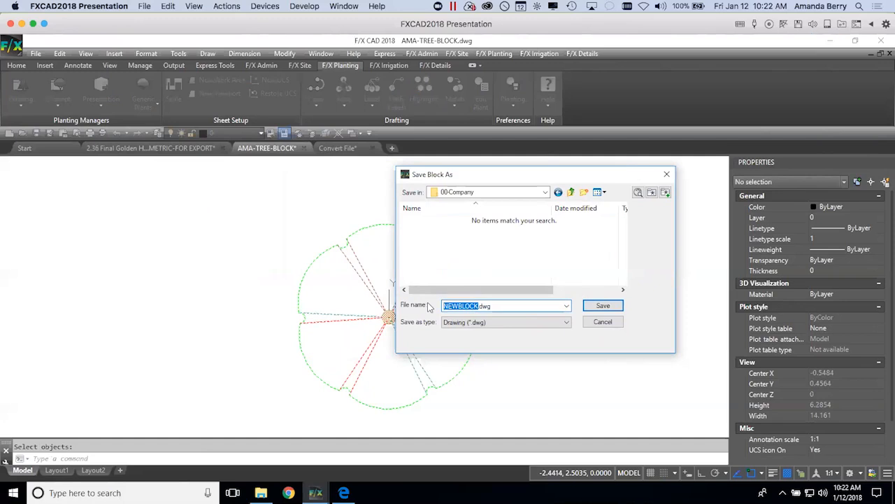
pyautogui.write('Company')
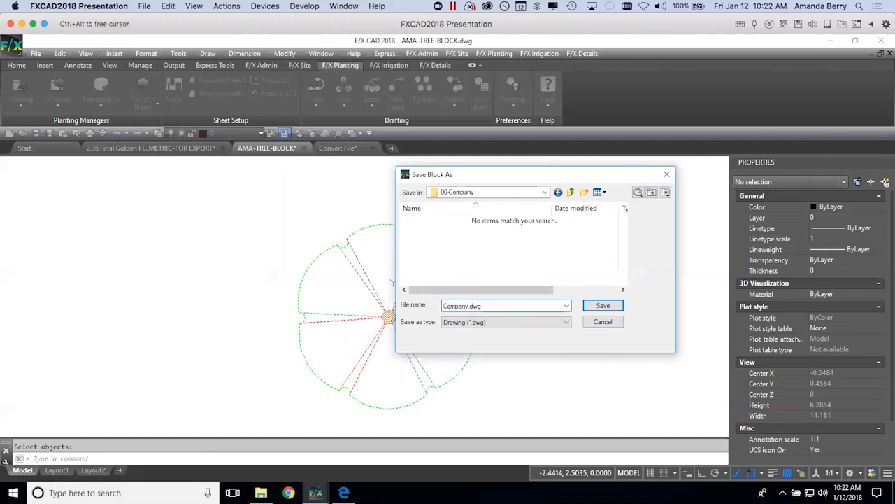
pyautogui.write('-TREE-001')
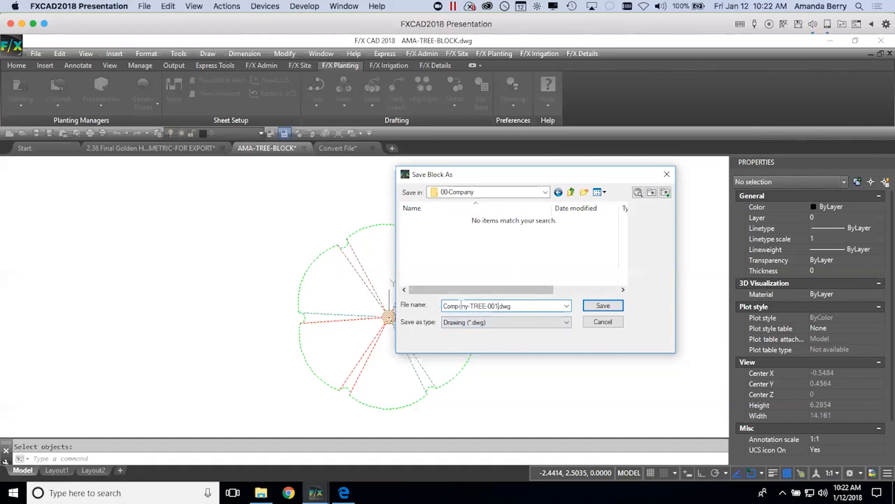
pyautogui.click(603, 305)
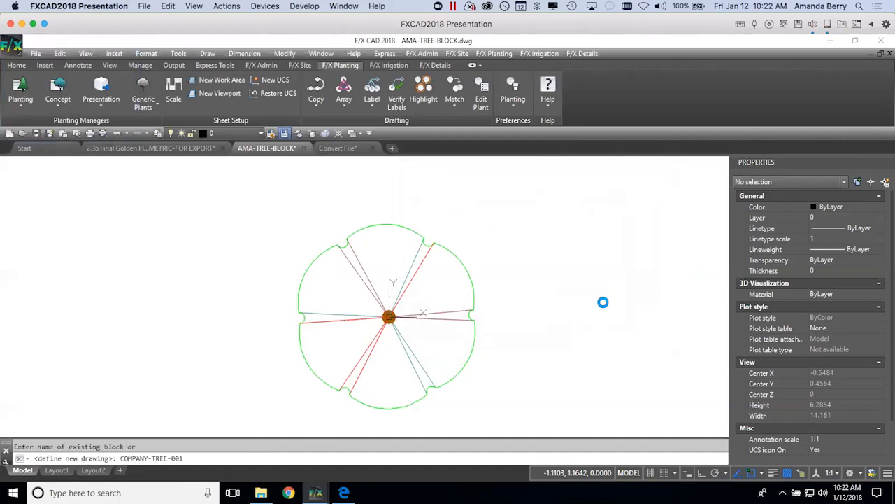
# Give the saved block the description Tree 001 and accept its block settings
pyautogui.moveTo(580, 149); pyautogui.dragTo(588, 117)
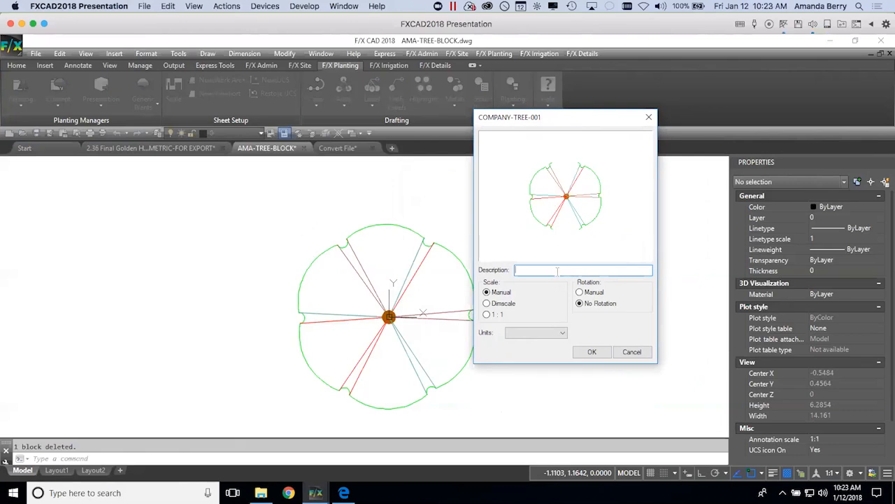
pyautogui.write('Tree 001')
pyautogui.click(593, 351)
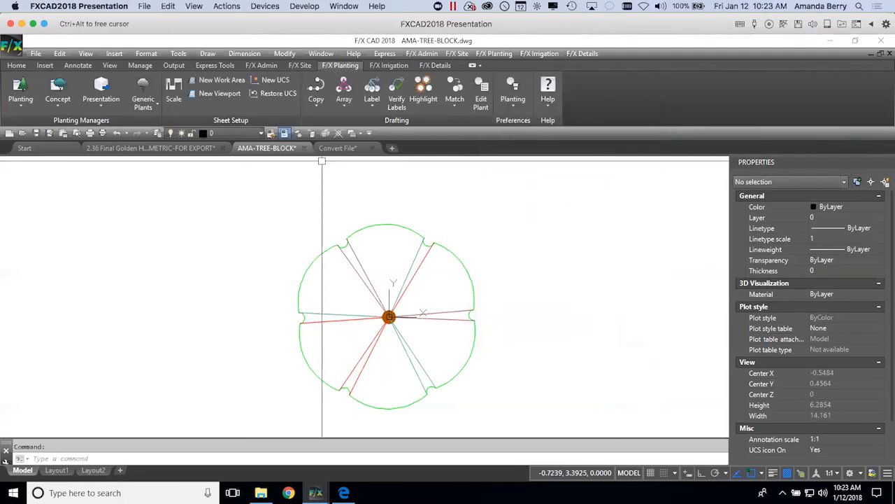
# Return to the Golden Hills drawing, view the Company category in the Golden Rain Tree's symbol library, and cancel the dialogs
pyautogui.click(126, 149)
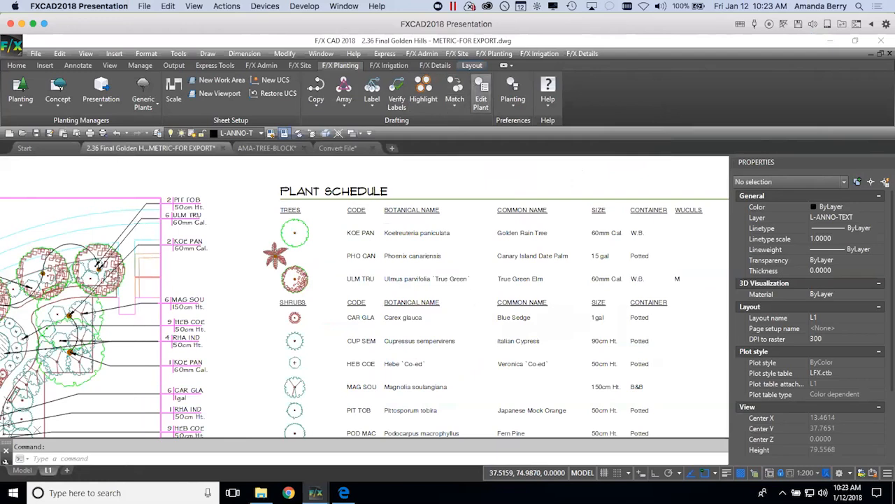
pyautogui.click(481, 93)
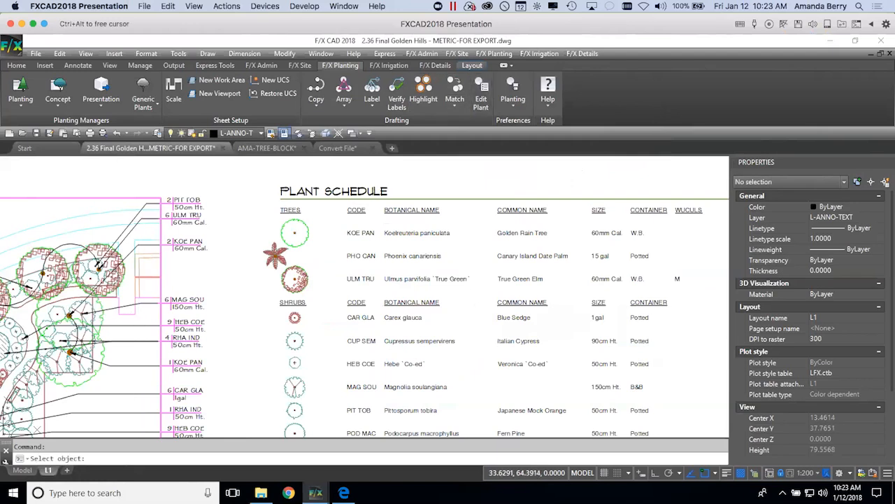
pyautogui.click(102, 317)
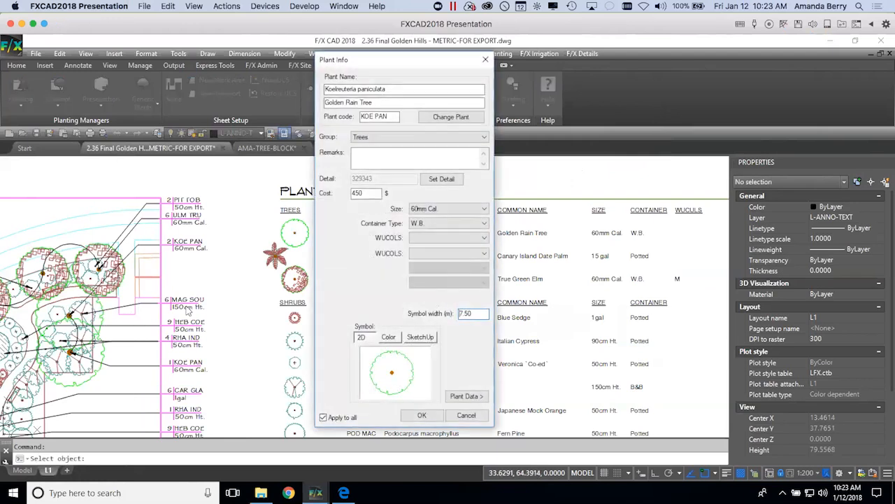
pyautogui.click(385, 378)
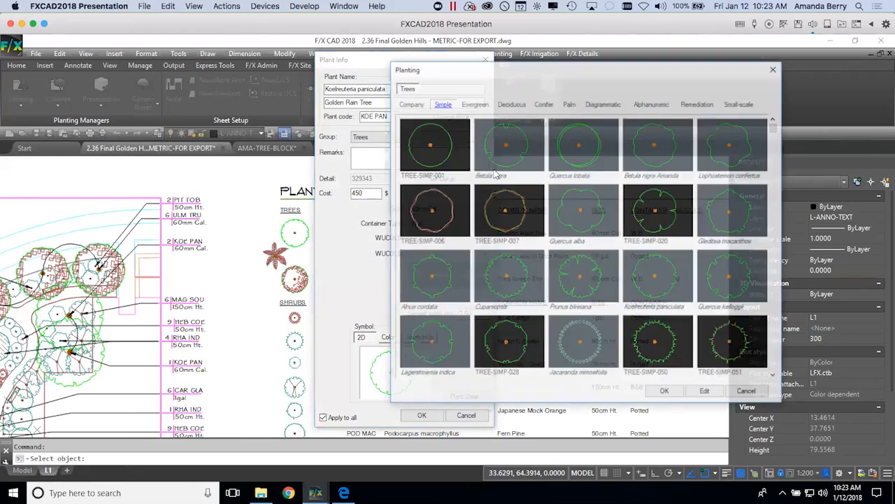
pyautogui.click(410, 104)
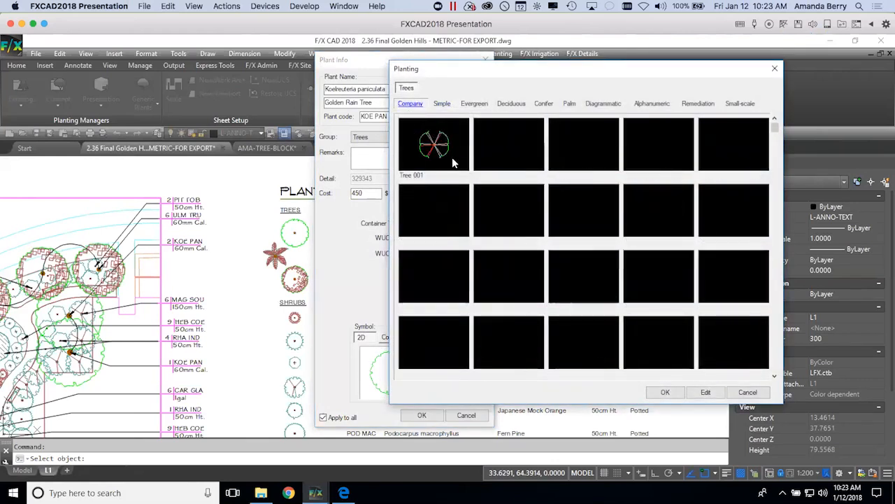
pyautogui.click(775, 70)
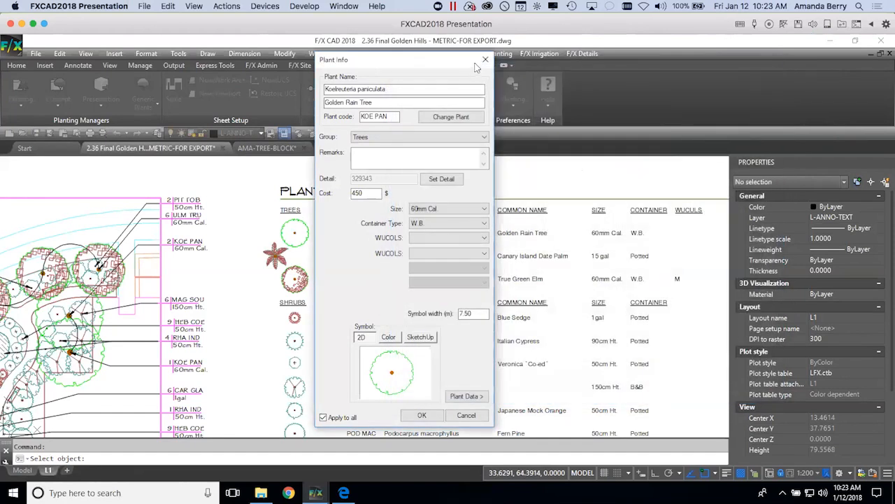
pyautogui.click(466, 415)
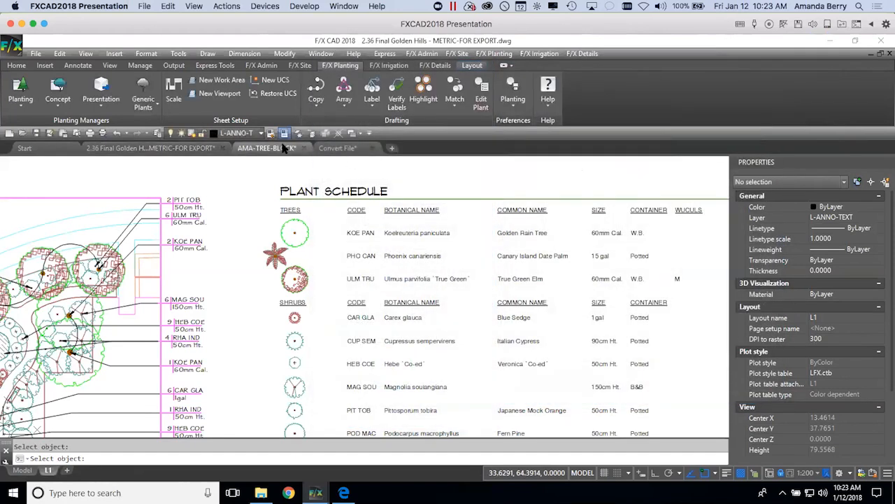
# Switch back to the AMA-TREE-BLOCK drawing, widen the properties palette to make the drawing area squarer, and zoom to the tree's extents
pyautogui.click(284, 149)
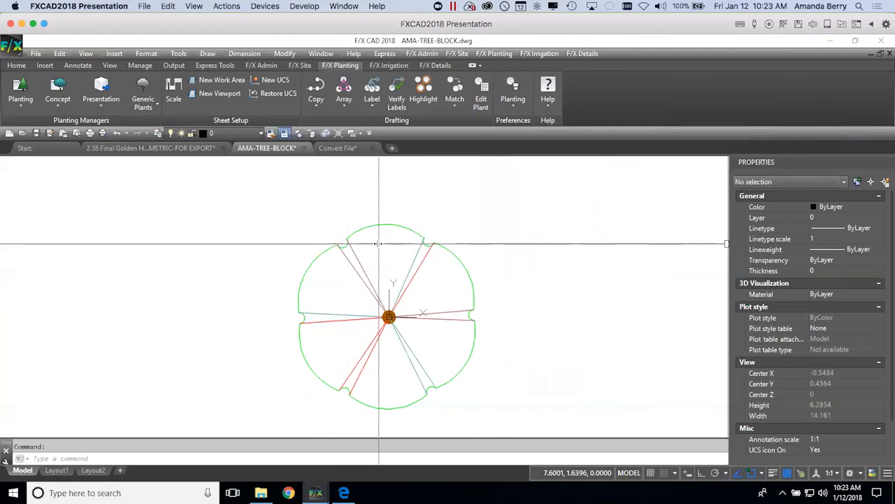
pyautogui.moveTo(729, 243); pyautogui.dragTo(379, 243)
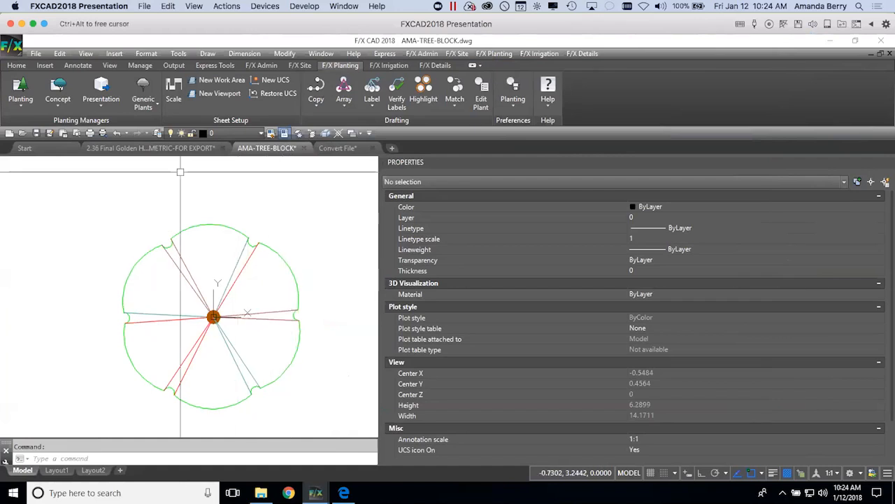
pyautogui.moveTo(182, 153)
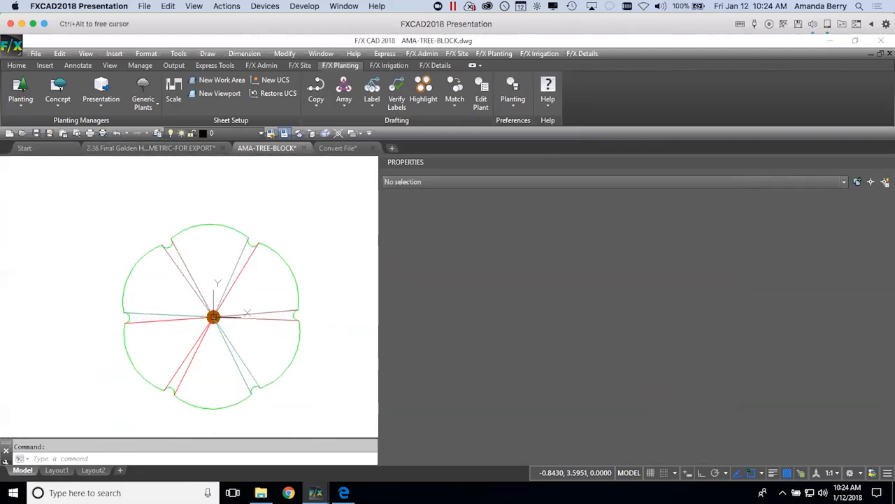
pyautogui.click(314, 244)
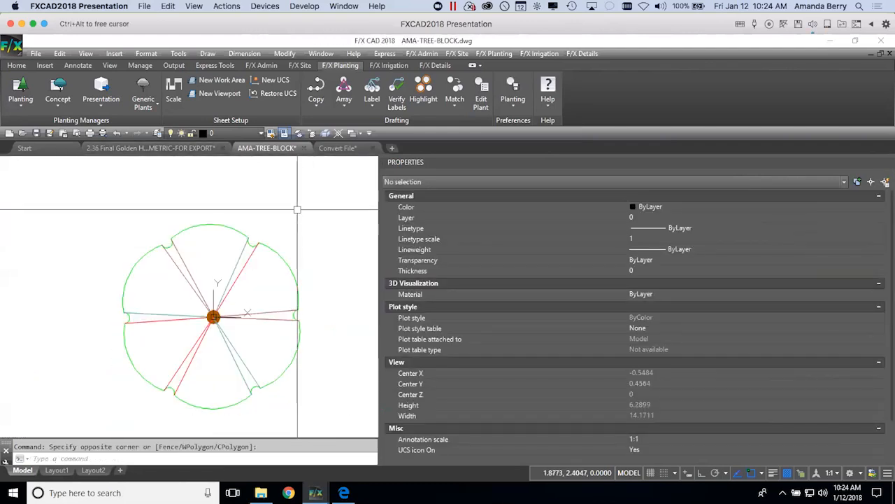
pyautogui.press('Return')
pyautogui.write('e')
pyautogui.press('Return')
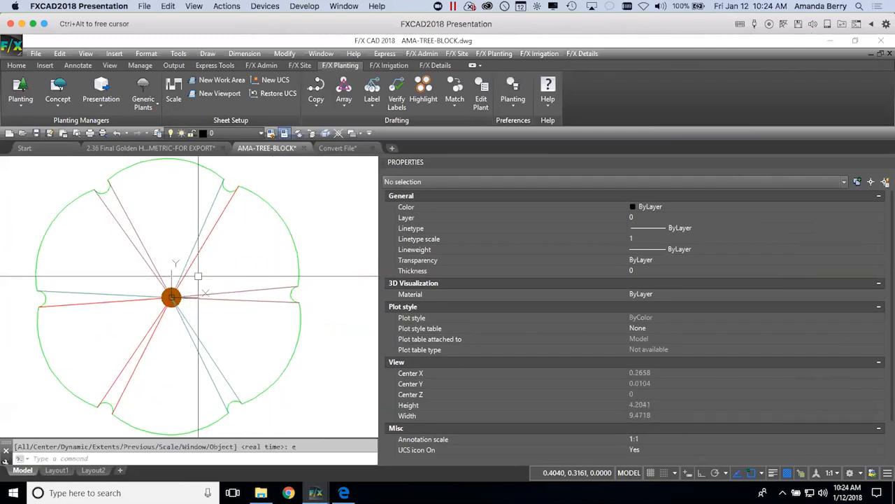
# Start creating a slide of the tree with MSLIDE and browse to C:\LandFX\Blocks\Graphics\Planting\trees\00-Company
pyautogui.write('mslide')
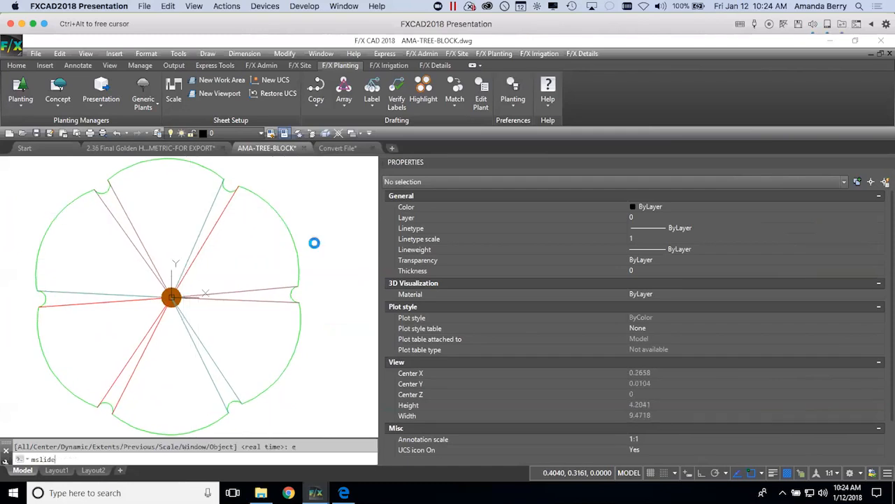
pyautogui.press('Return')
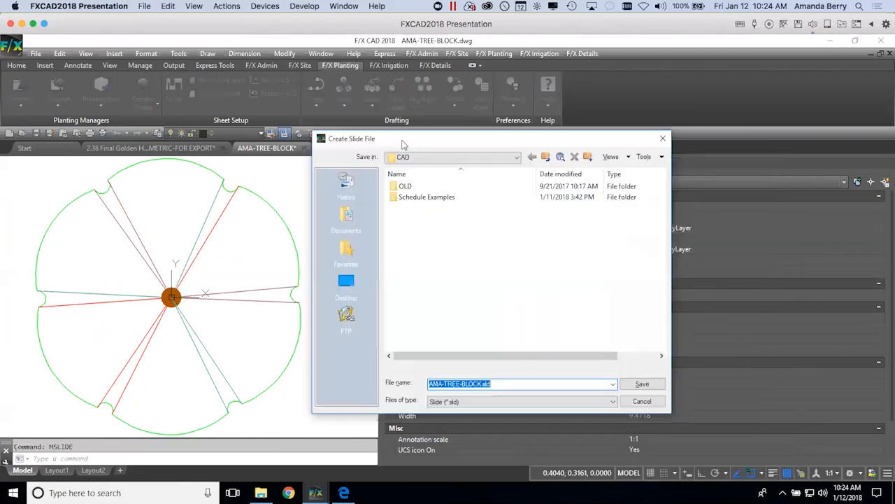
pyautogui.click(455, 158)
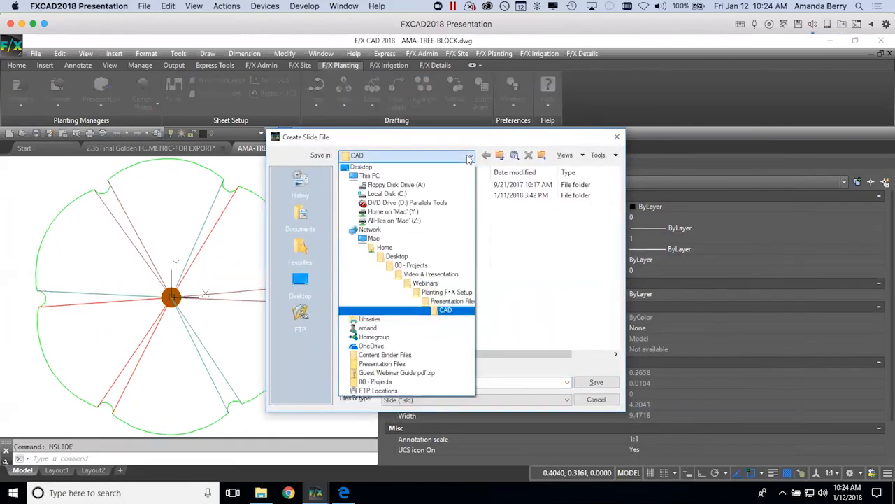
pyautogui.click(400, 197)
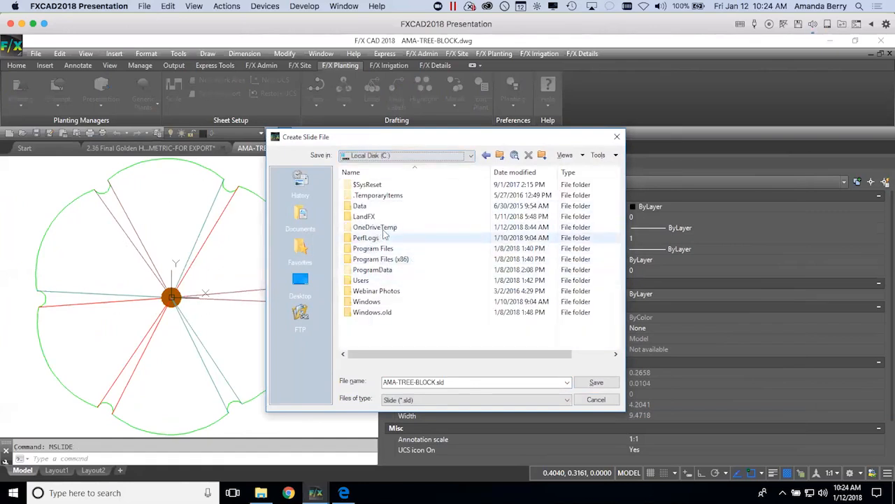
pyautogui.doubleClick(365, 217)
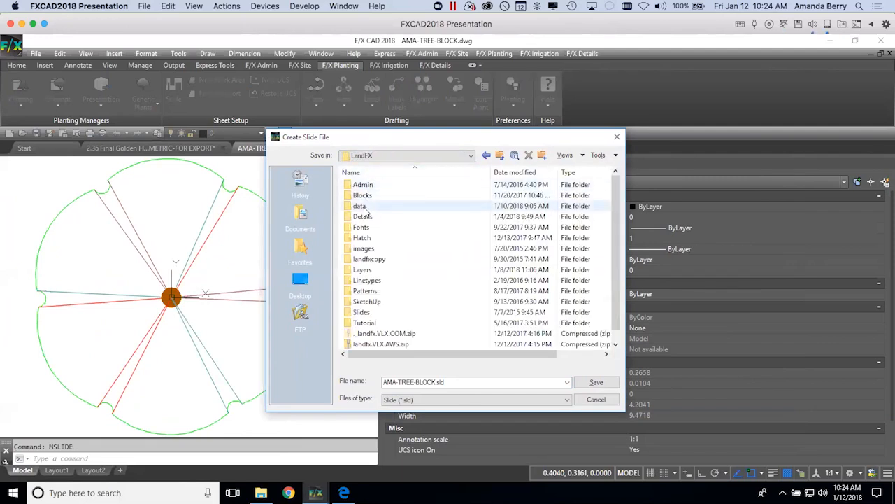
pyautogui.doubleClick(362, 196)
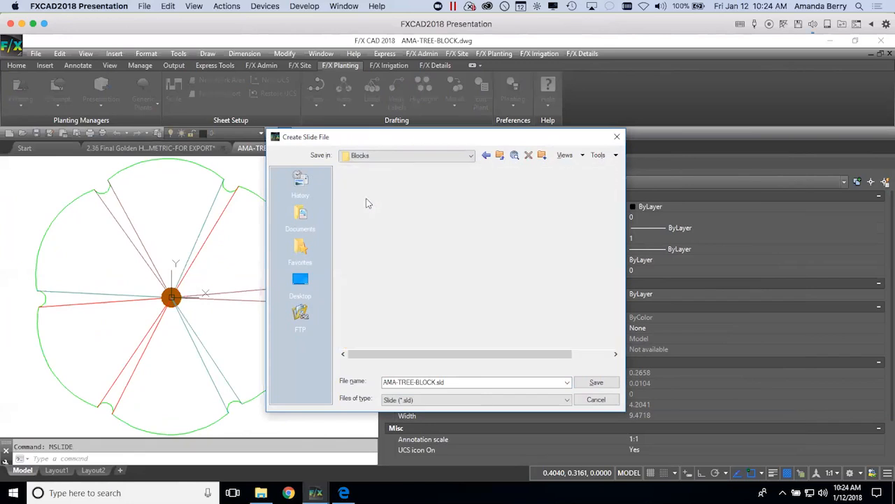
pyautogui.doubleClick(368, 217)
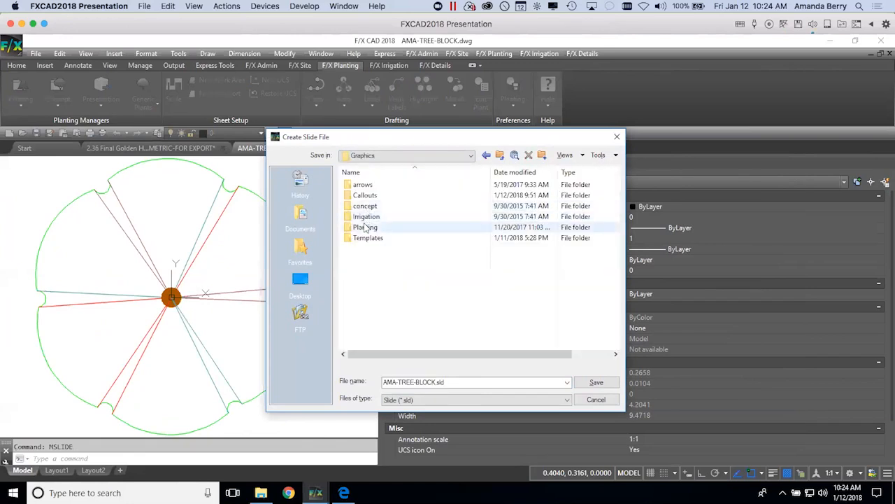
pyautogui.doubleClick(366, 229)
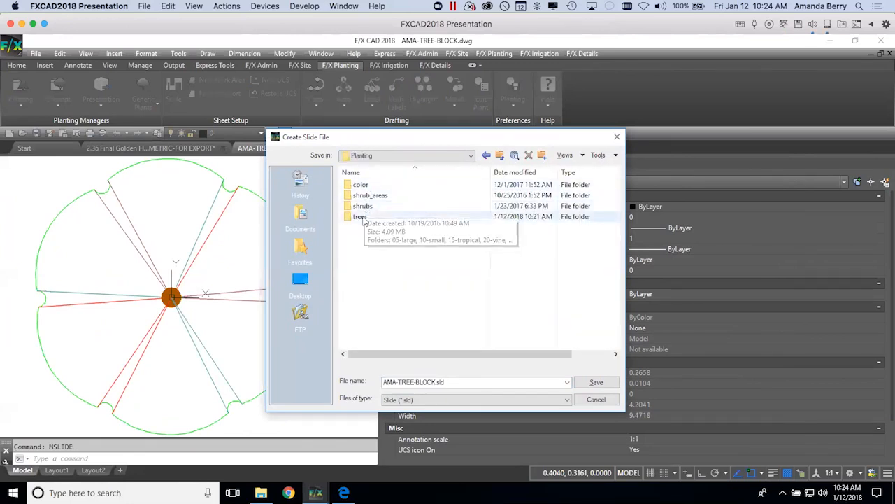
pyautogui.doubleClick(360, 216)
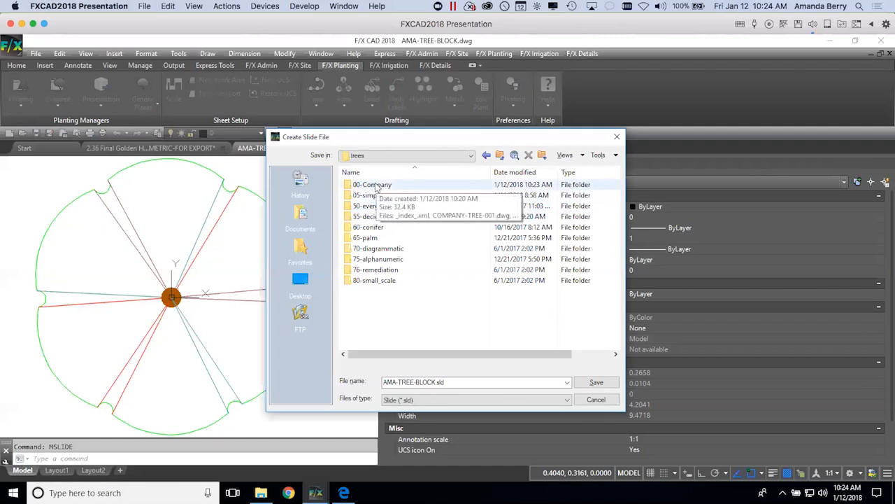
pyautogui.doubleClick(378, 186)
# Save the slide over the existing COMPANY-TREE-001.sld, replacing the old preview
pyautogui.click(383, 186)
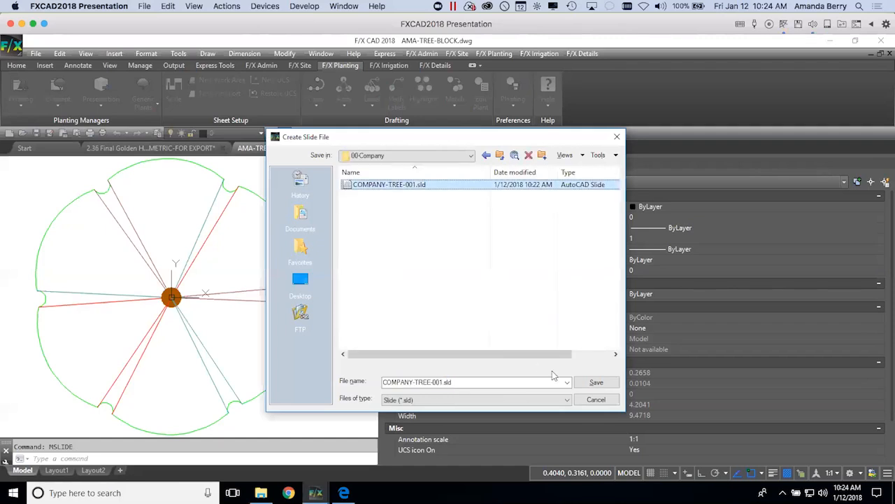
pyautogui.click(592, 382)
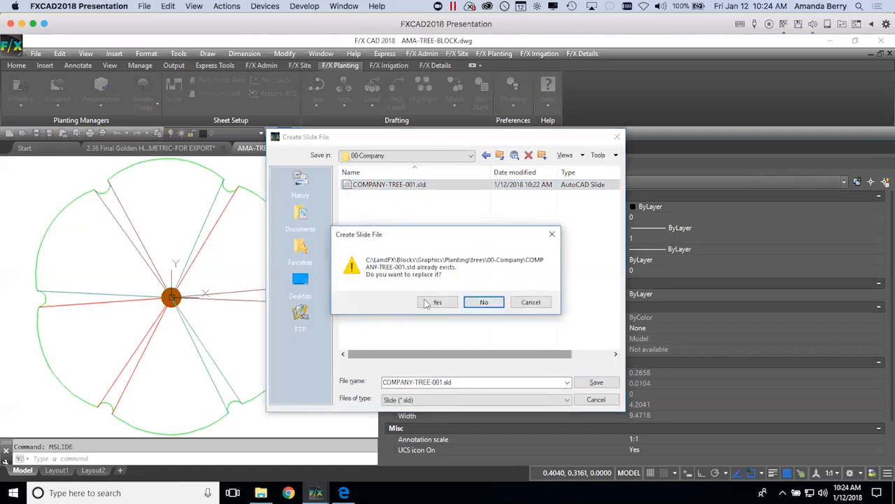
pyautogui.click(435, 302)
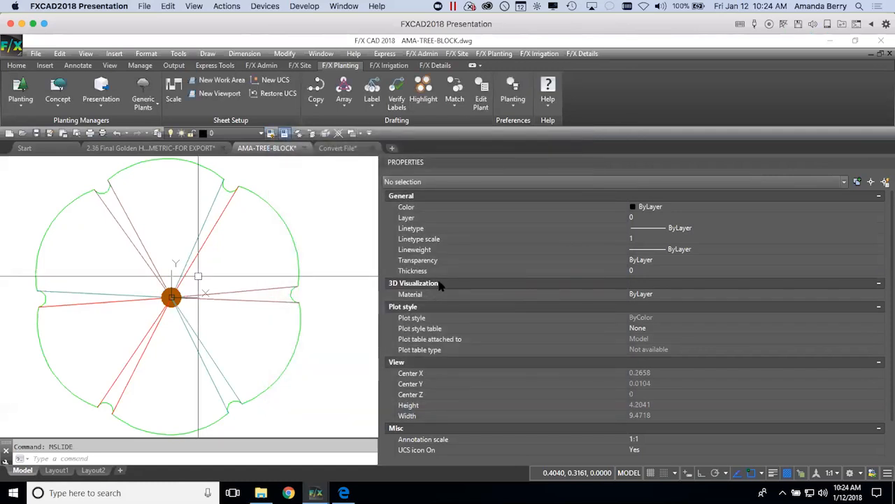
# Return to the Golden Hills drawing and narrow the properties palette to give the drawing area its space back
pyautogui.click(188, 150)
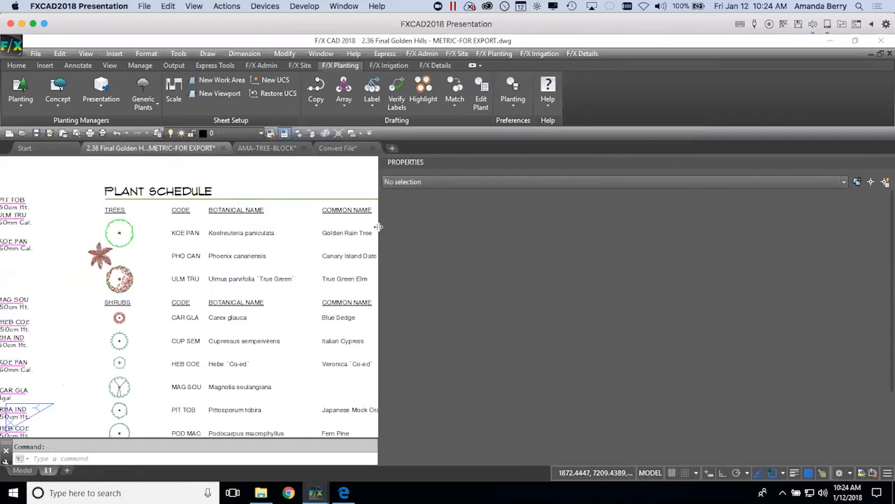
pyautogui.moveTo(378, 226); pyautogui.dragTo(787, 232)
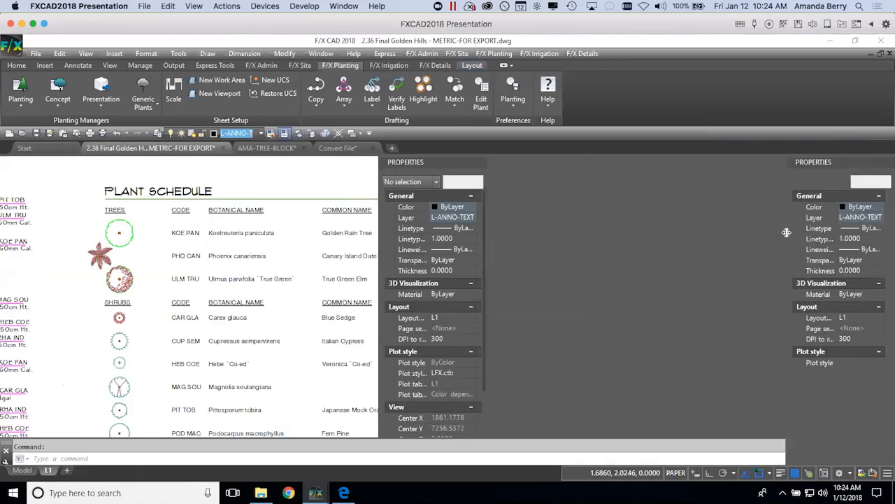
pyautogui.scroll(-5, 378, 217)
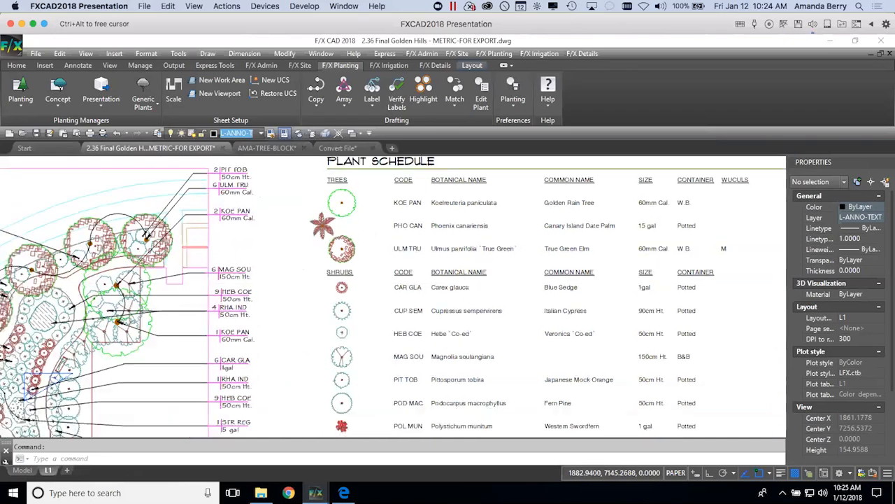
pyautogui.scroll(-3, 345, 210)
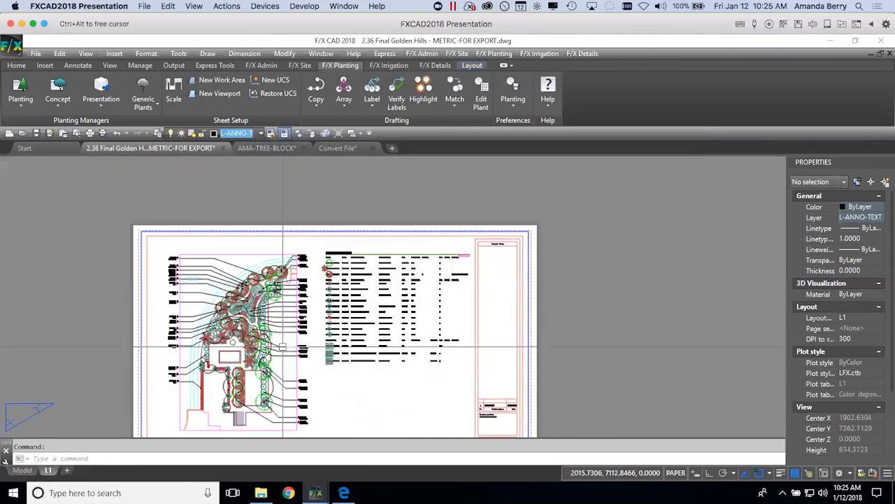
# In model space, change the Golden Rain Tree's symbol to Tree 001 from the Company category and apply it to all
pyautogui.click(23, 470)
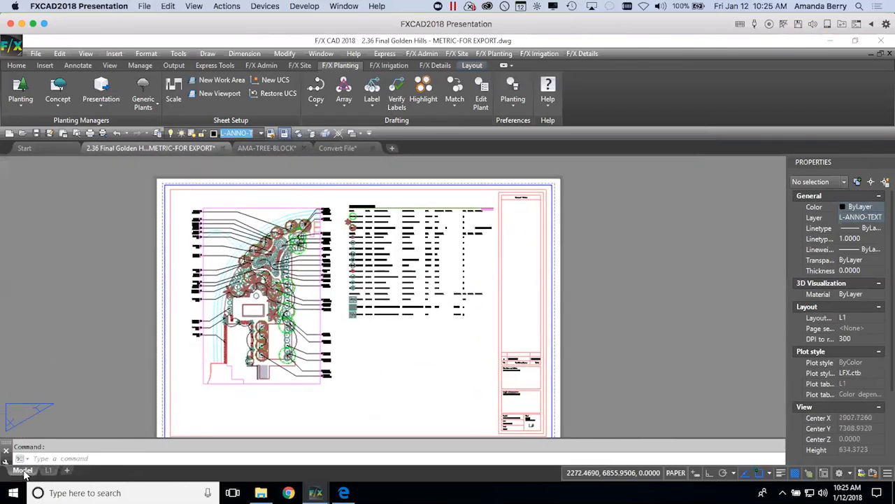
pyautogui.moveTo(175, 280); pyautogui.dragTo(361, 251, button='middle')
pyautogui.scroll(2, 323, 221)
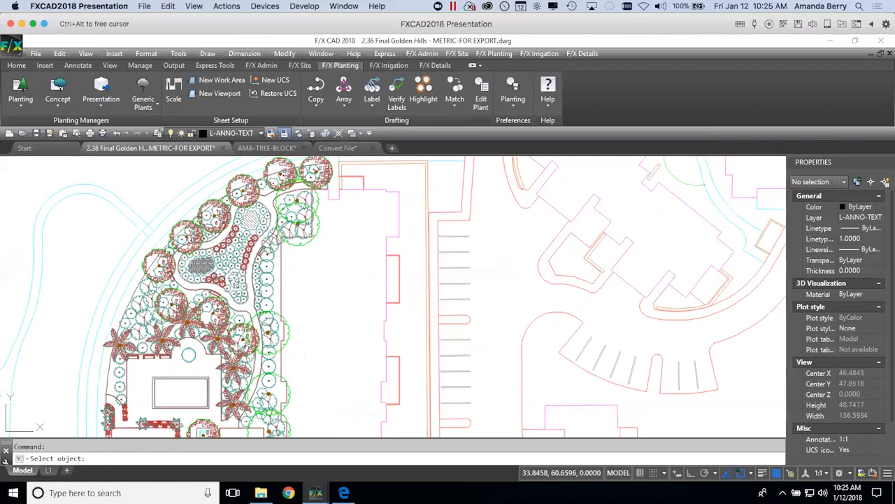
pyautogui.click(320, 223)
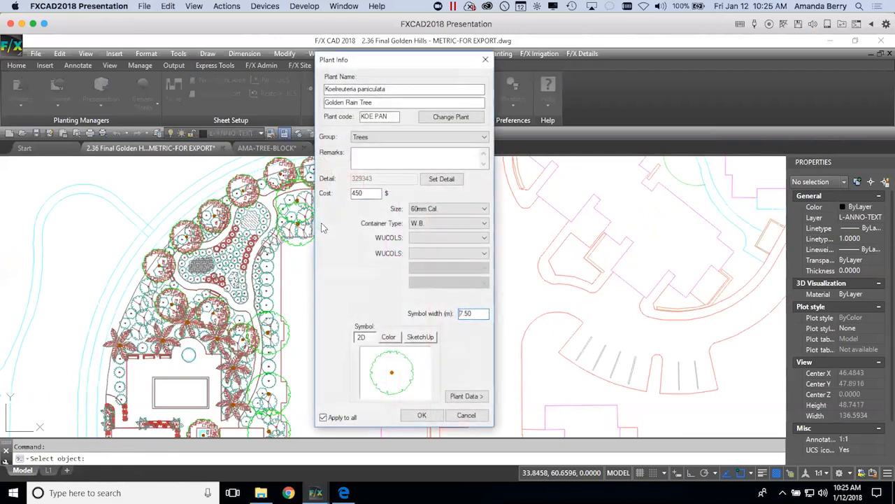
pyautogui.click(401, 377)
pyautogui.click(413, 104)
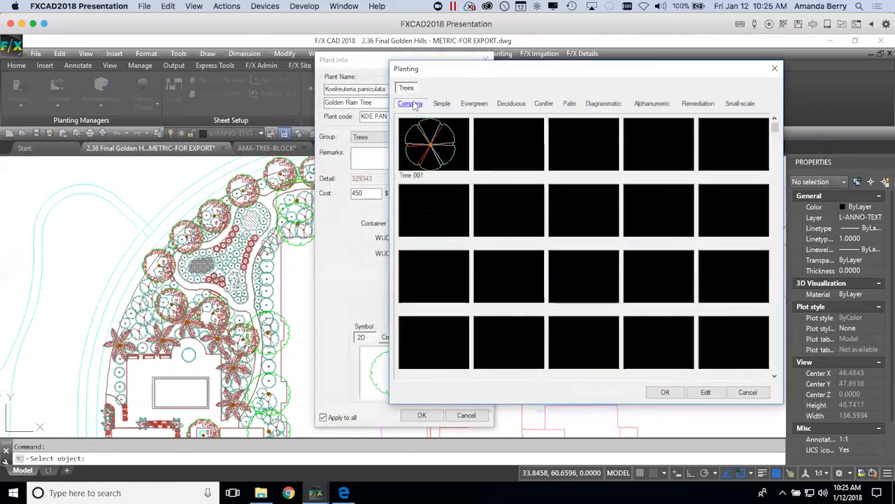
pyautogui.click(433, 146)
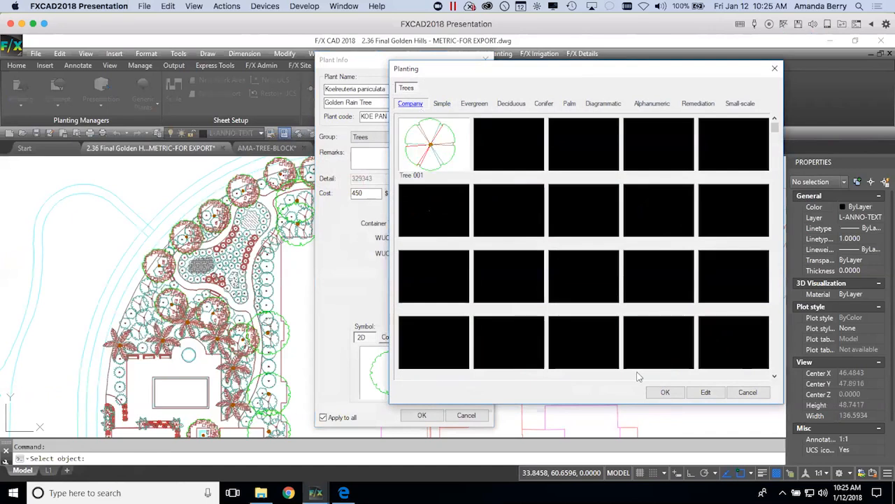
pyautogui.click(664, 392)
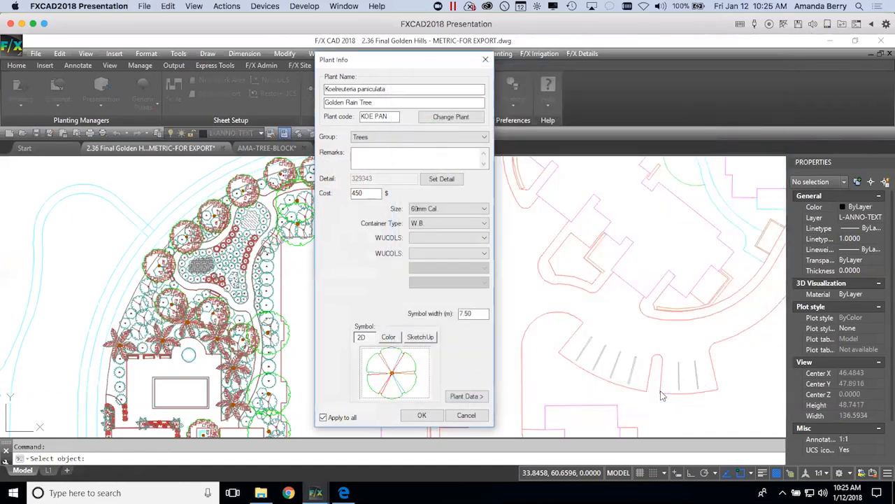
pyautogui.click(422, 417)
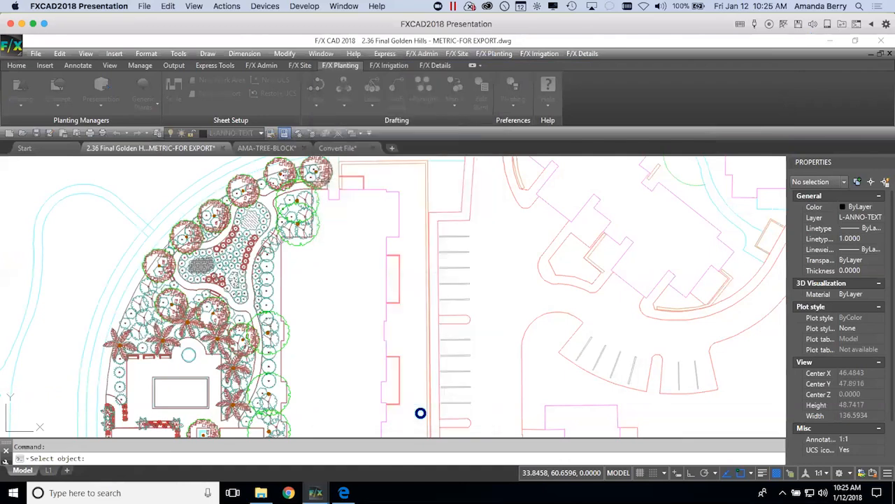
# Edit a Golden Rain Tree again to view its symbol in the plant info, and cancel without changes
pyautogui.click(312, 208)
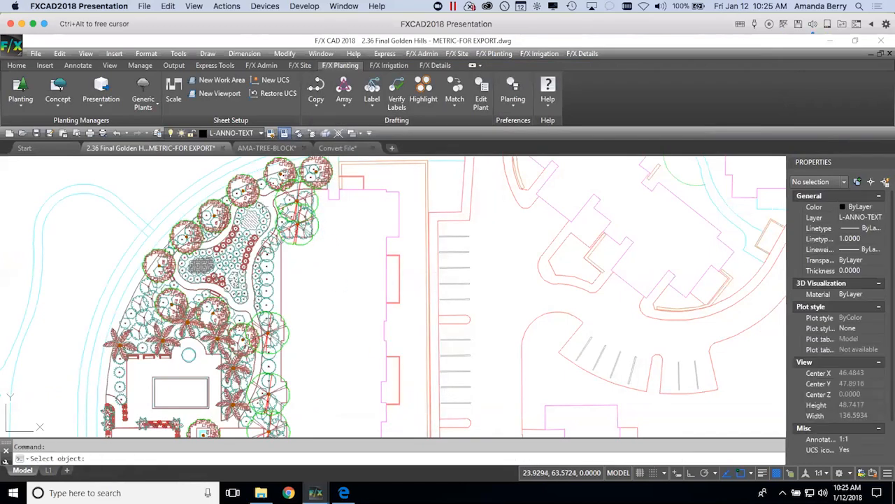
pyautogui.click(481, 97)
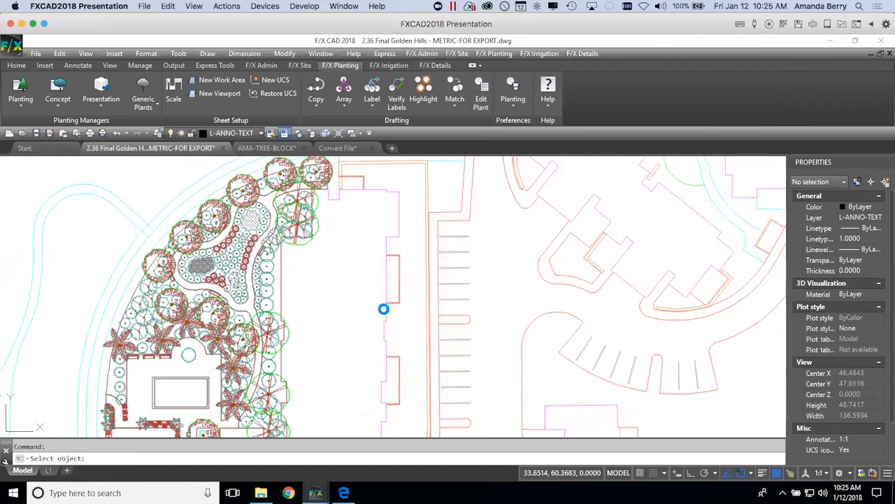
pyautogui.click(384, 309)
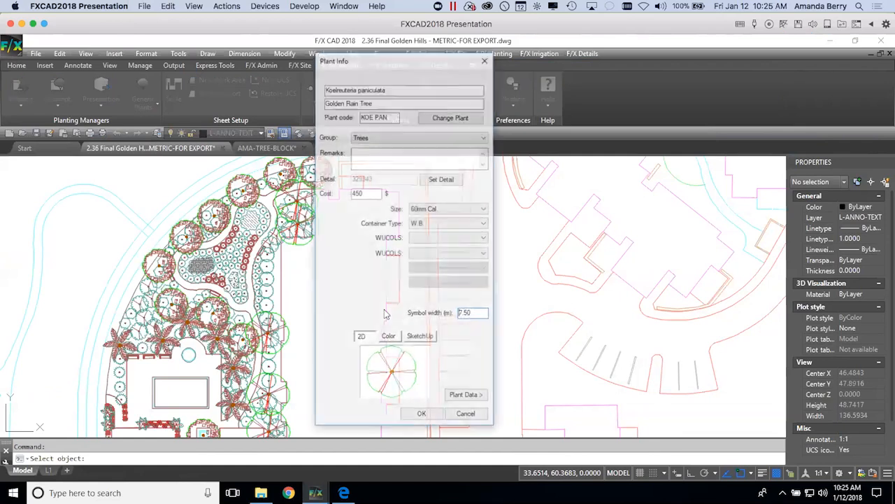
pyautogui.click(465, 416)
pyautogui.press('Escape')
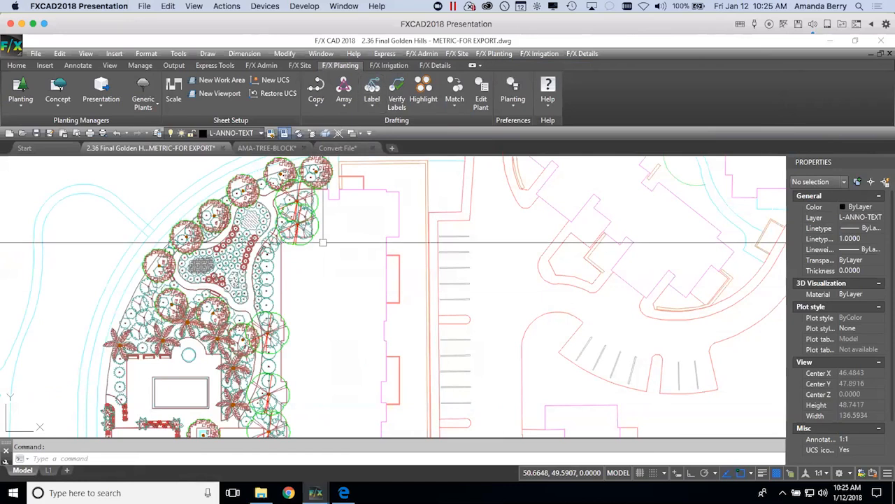
# In layout L1, regenerate the existing plant schedule and examine the Golden Rain Tree symbol in the schedule and on the plan
pyautogui.click(48, 471)
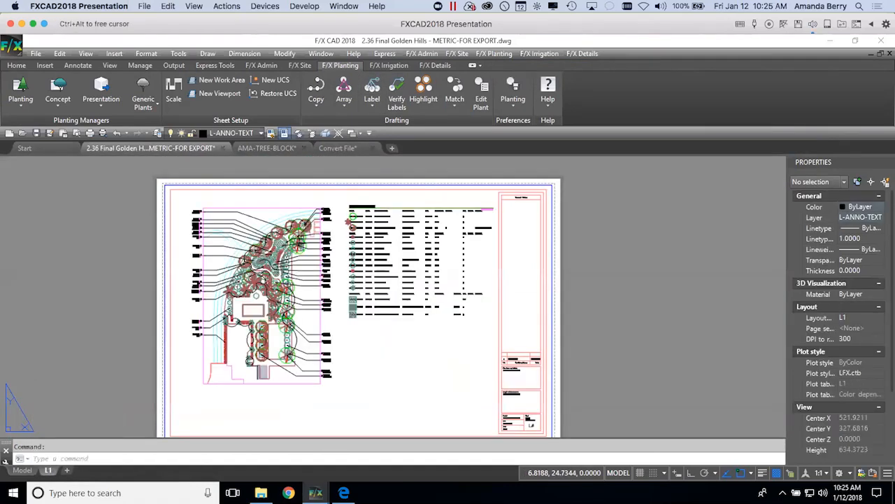
pyautogui.scroll(2, 347, 216)
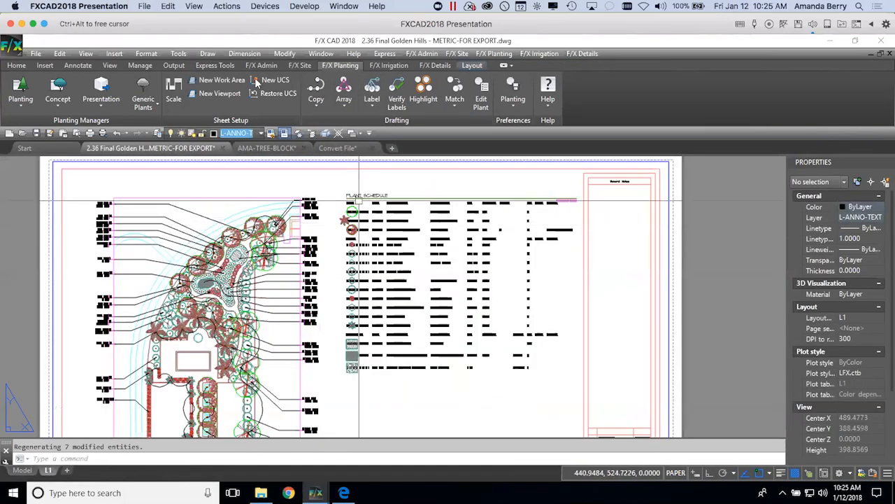
pyautogui.click(26, 108)
pyautogui.click(26, 148)
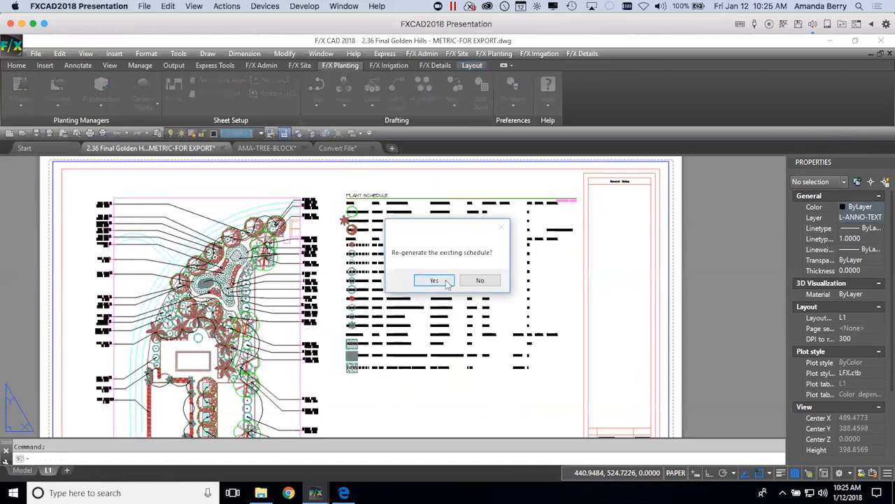
pyautogui.click(435, 281)
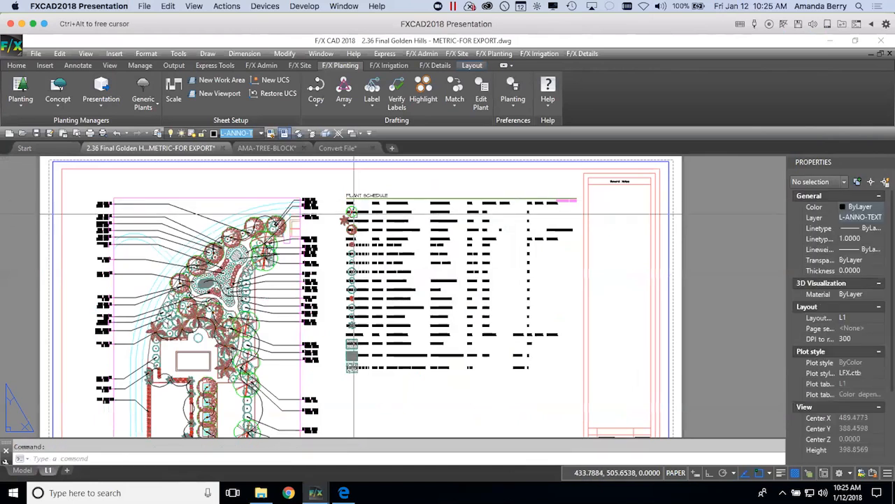
pyautogui.scroll(2, 356, 210)
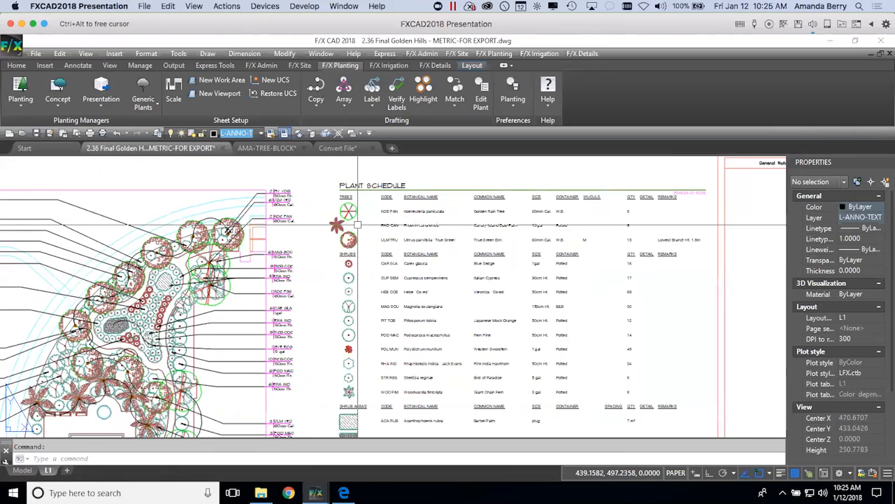
pyautogui.scroll(2, 355, 221)
pyautogui.scroll(3, 346, 202)
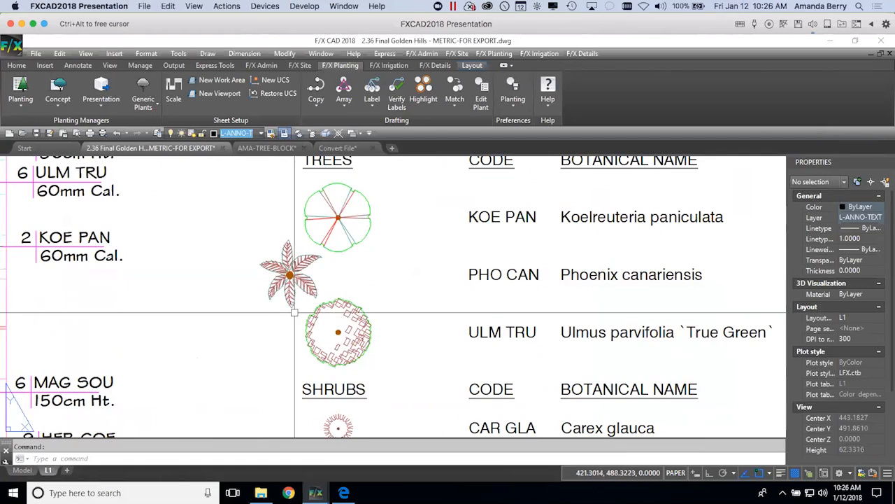
pyautogui.scroll(-4, 310, 320)
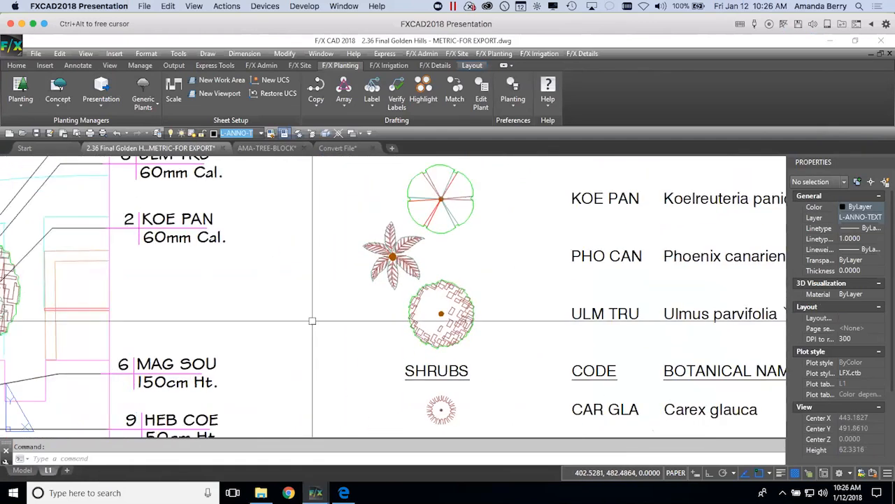
pyautogui.moveTo(329, 319); pyautogui.dragTo(500, 199, button='middle')
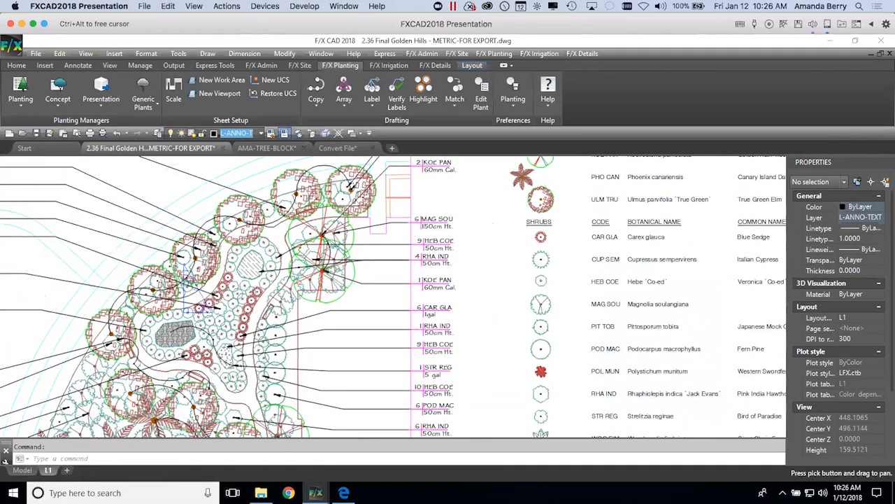
# Open the project's plant manager, list the shrub areas and edit Acanthophoenix rubra
pyautogui.scroll(2, 353, 268)
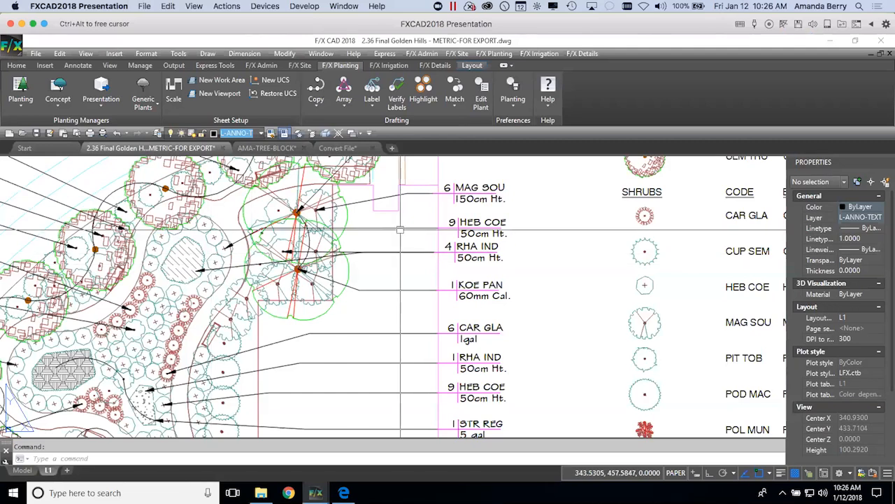
pyautogui.click(21, 106)
pyautogui.click(28, 126)
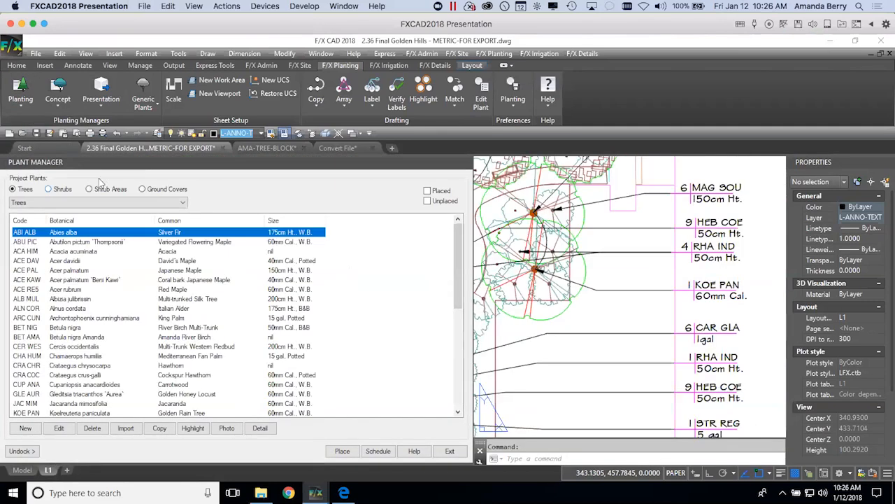
pyautogui.click(102, 189)
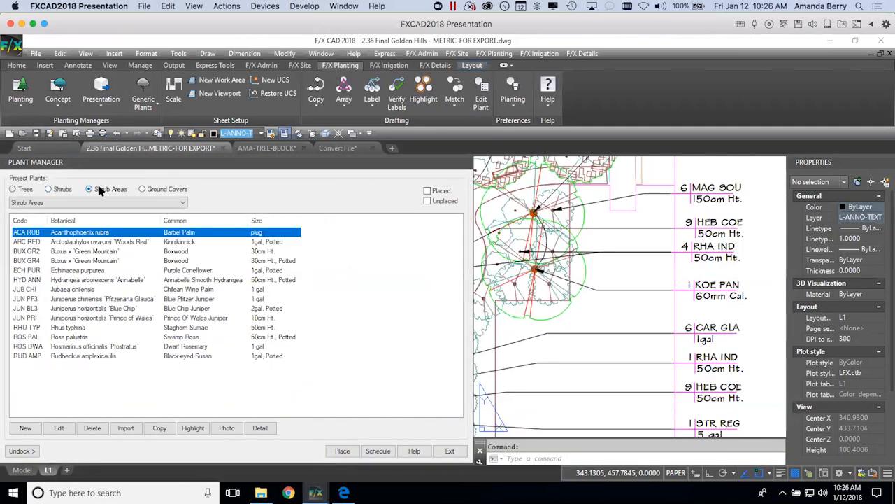
pyautogui.click(59, 429)
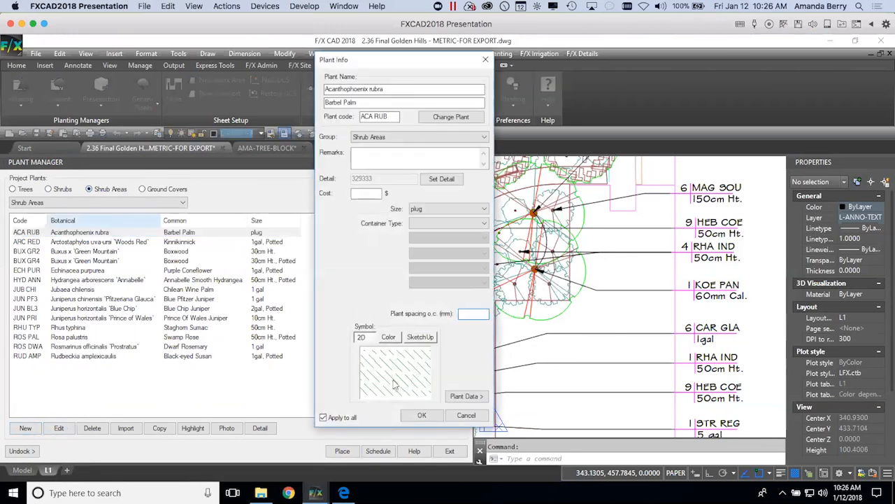
# Open the shrub area's symbol selection, choose the SCALLOP edge and browse the available Groundcover hatch patterns
pyautogui.click(399, 373)
pyautogui.click(554, 359)
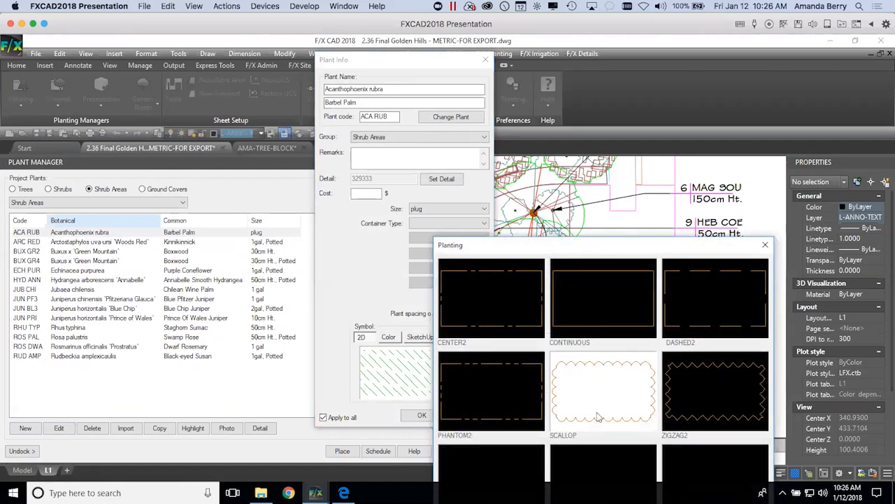
pyautogui.click(670, 414)
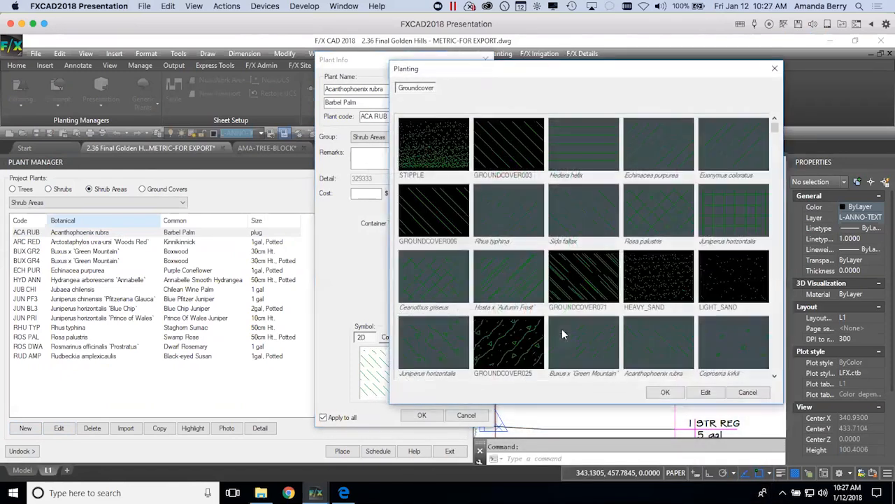
pyautogui.click(775, 378)
pyautogui.click(774, 378)
pyautogui.click(774, 378)
pyautogui.click(775, 377)
pyautogui.click(775, 378)
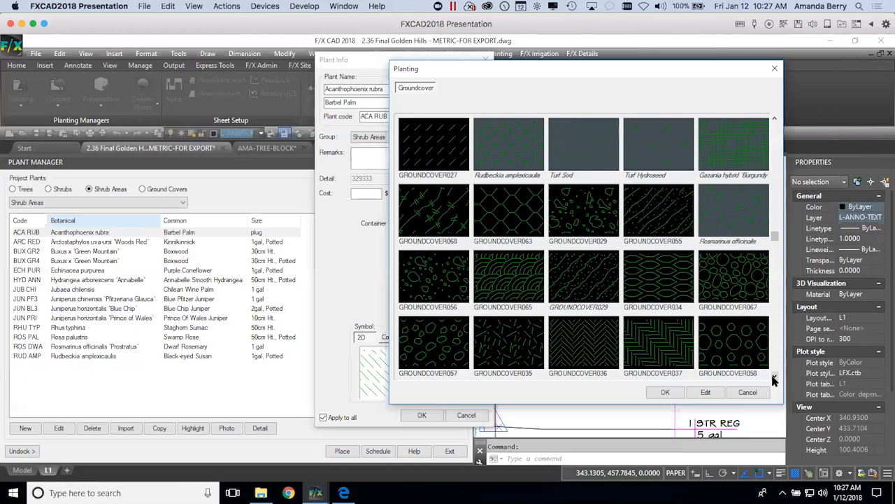
# Switch to the Edge browser and open the Knowledge Base on the Land F/X website
pyautogui.moveTo(344, 493)
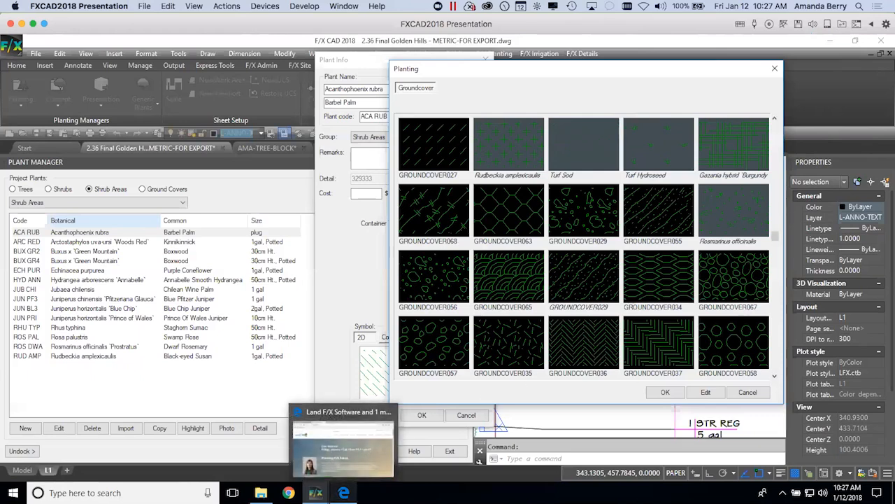
pyautogui.click(340, 453)
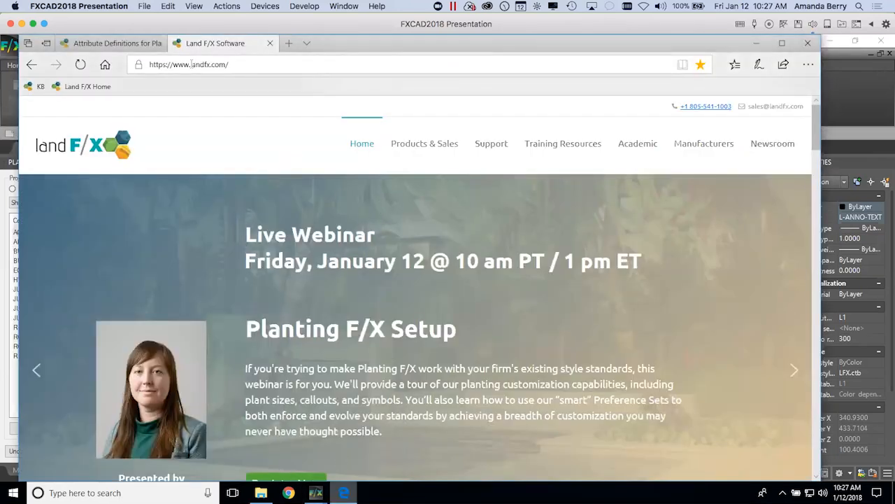
pyautogui.moveTo(498, 149)
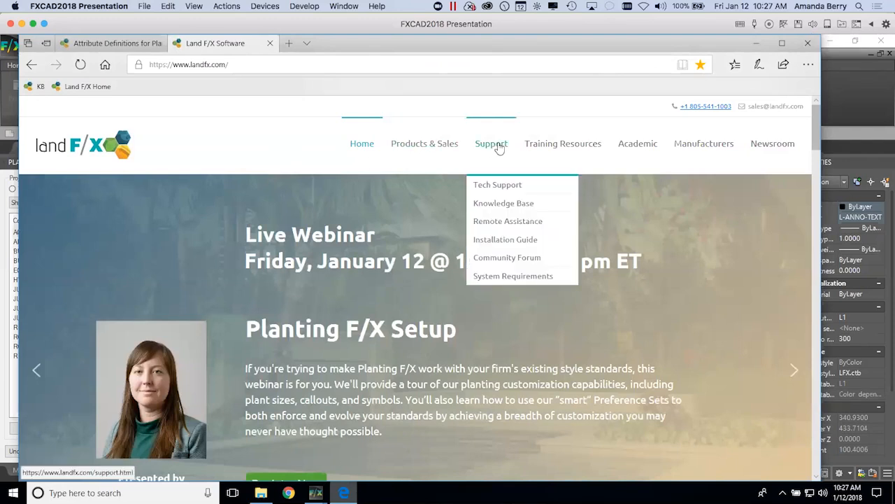
pyautogui.click(504, 208)
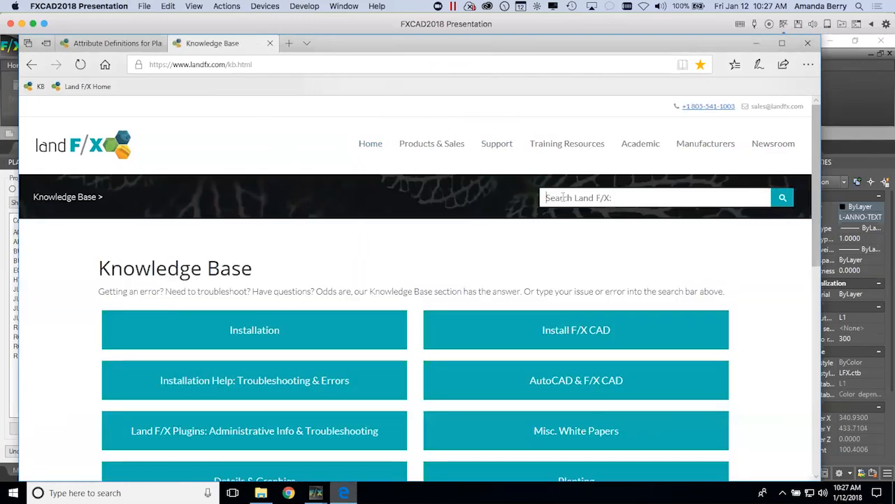
# Search the Knowledge Base for "save hatch" and open the Save Hatches article
pyautogui.click(563, 197)
pyautogui.write('ha')
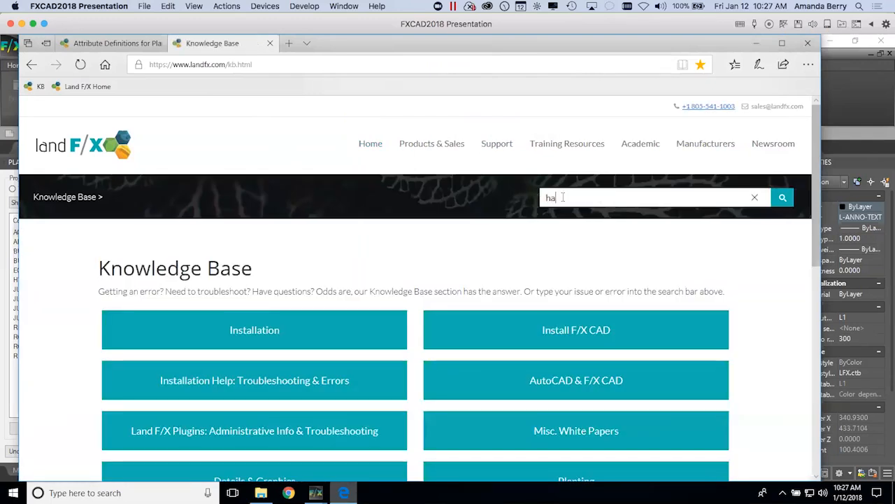
pyautogui.press('BackSpace')
pyautogui.press('BackSpace')
pyautogui.write('save hatch')
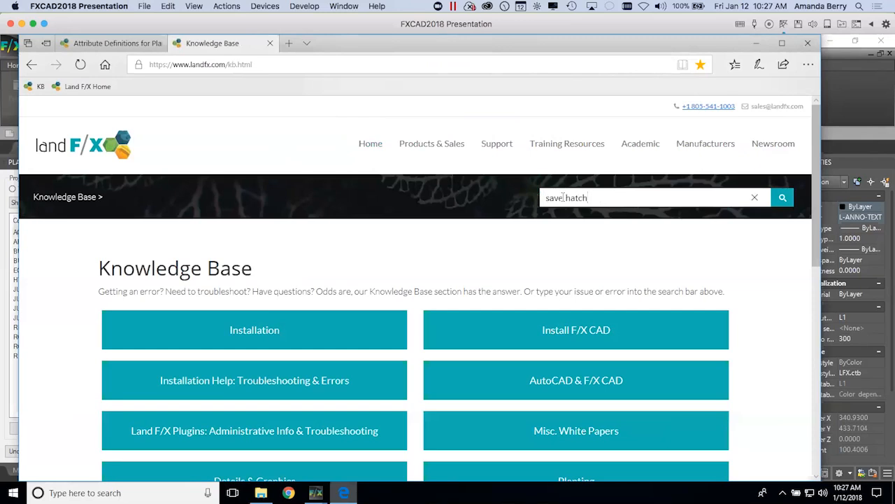
pyautogui.press('Return')
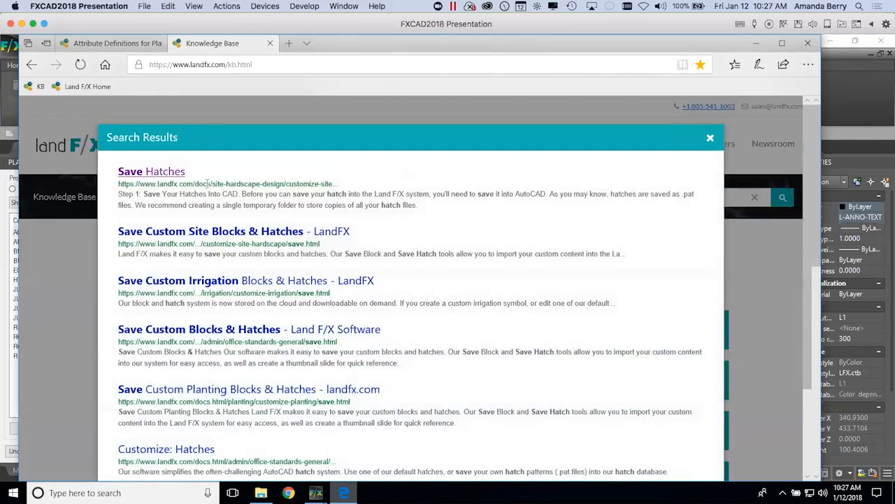
pyautogui.click(166, 178)
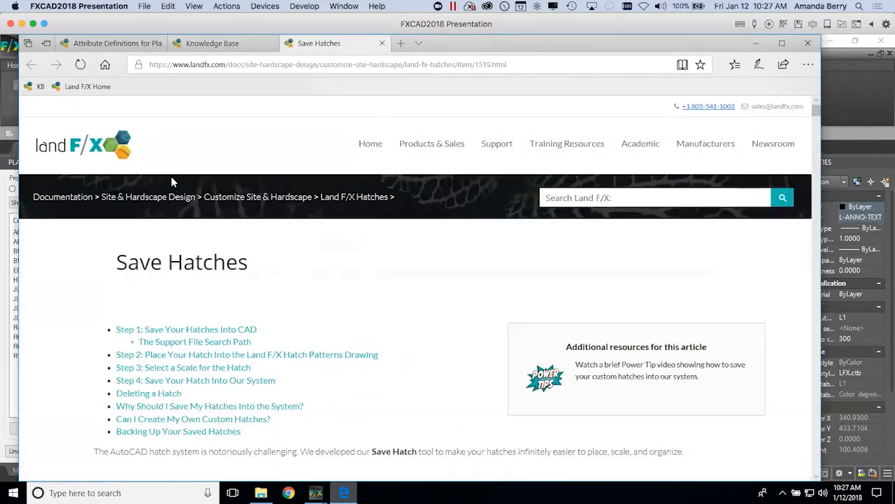
# Read the article's instructions on the Support File Search Path, then return to F/X CAD
pyautogui.scroll(-6, 353, 292)
pyautogui.scroll(-10, 353, 293)
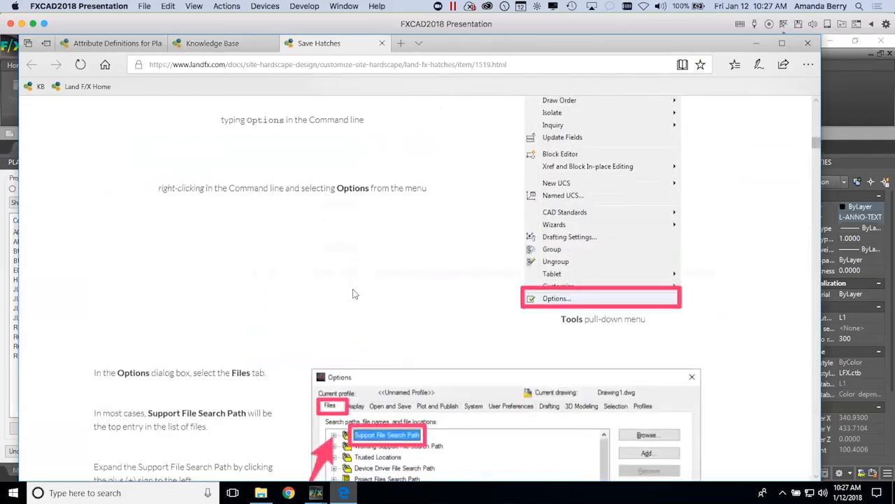
pyautogui.scroll(-5, 352, 299)
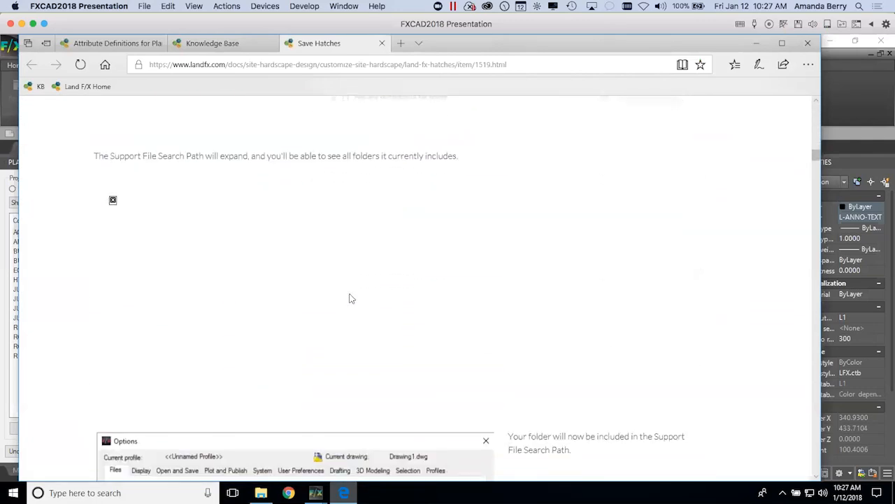
pyautogui.scroll(8, 353, 298)
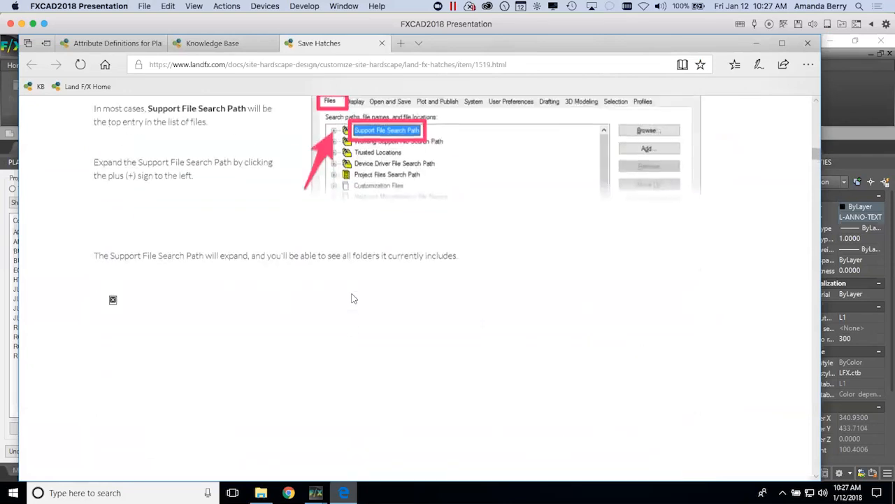
pyautogui.click(758, 43)
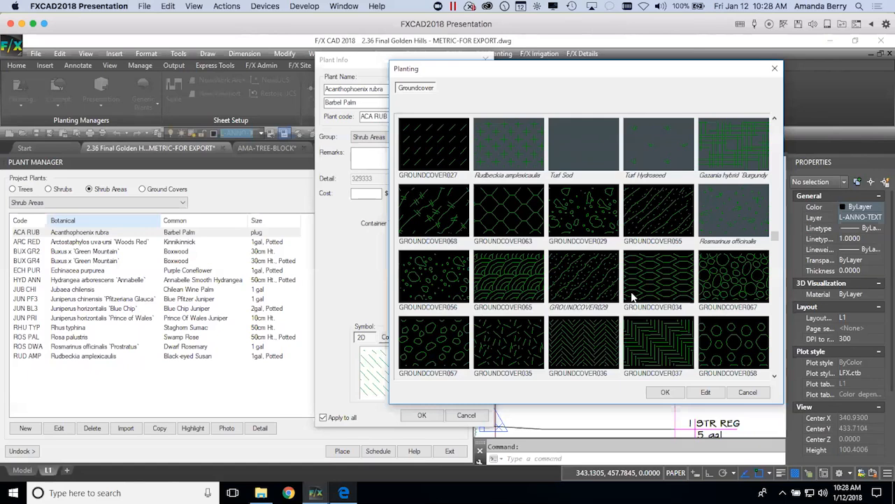
# Close the hatch selection and plant info without changes, and narrow the plant manager palette
pyautogui.click(774, 68)
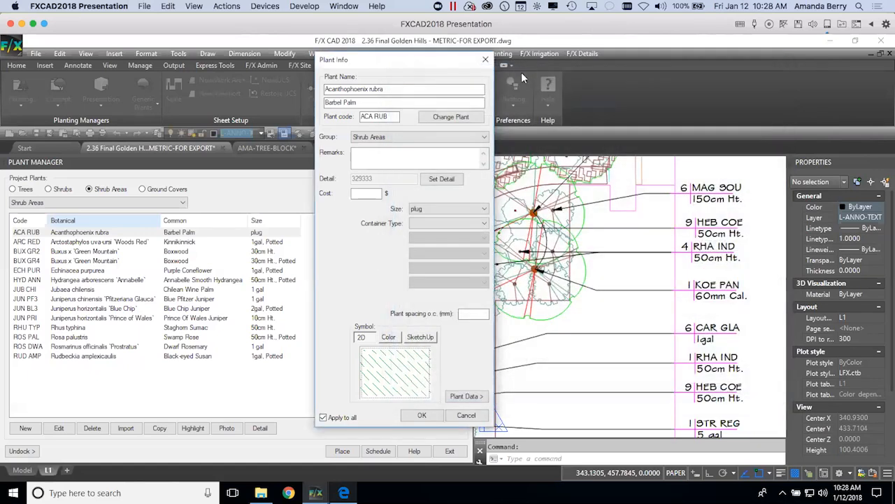
pyautogui.click(486, 60)
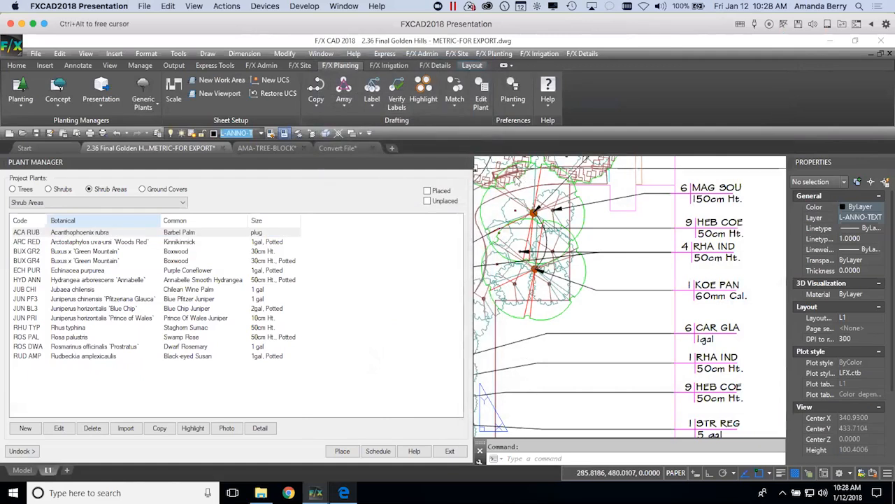
pyautogui.moveTo(470, 195); pyautogui.dragTo(312, 194)
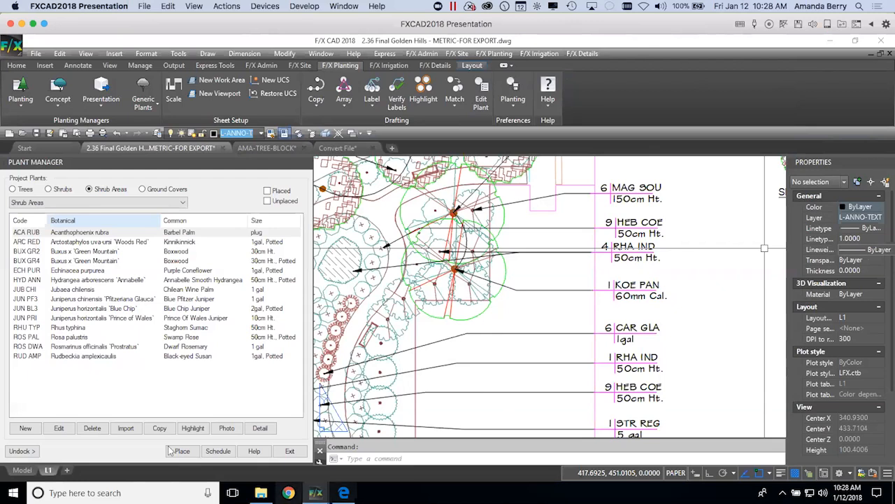
# List the project's shrubs and open the plant info of Agapanthus orientalis
pyautogui.click(56, 233)
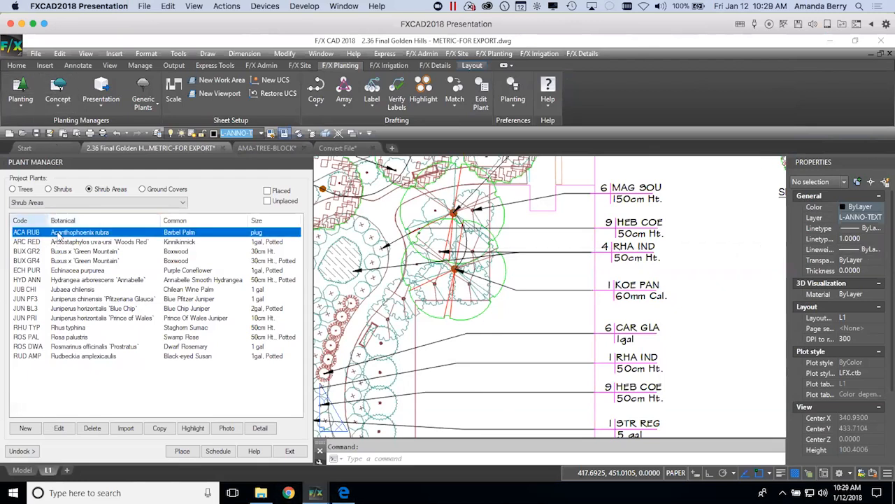
pyautogui.click(51, 189)
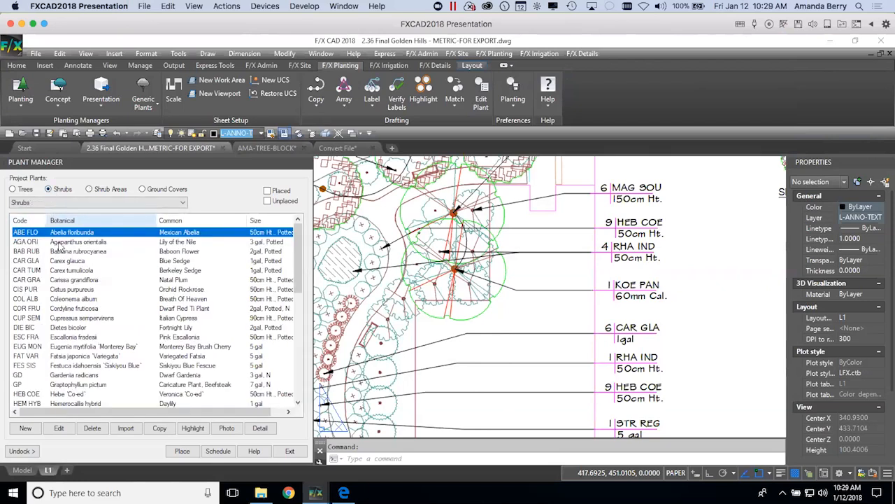
pyautogui.click(56, 243)
pyautogui.click(62, 428)
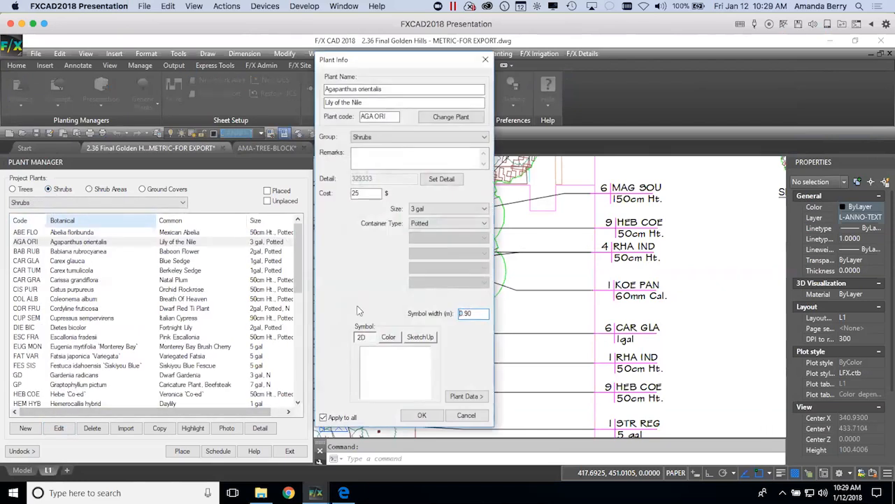
# Open the symbol selection for Agapanthus orientalis and browse the Diagrammatic shrub symbols
pyautogui.click(401, 377)
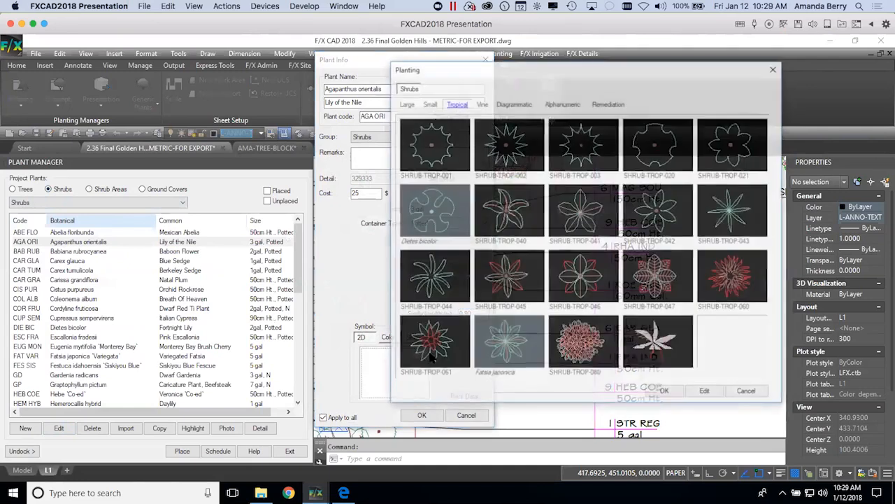
pyautogui.click(513, 104)
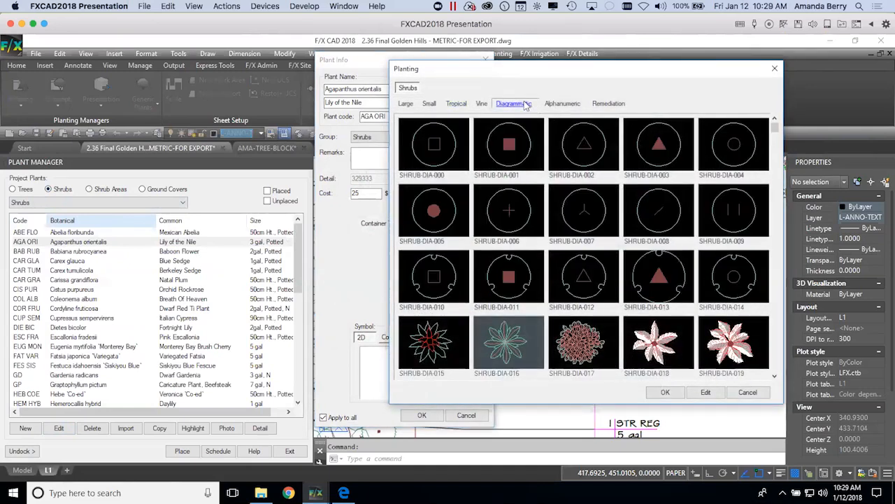
pyautogui.click(775, 376)
pyautogui.click(775, 378)
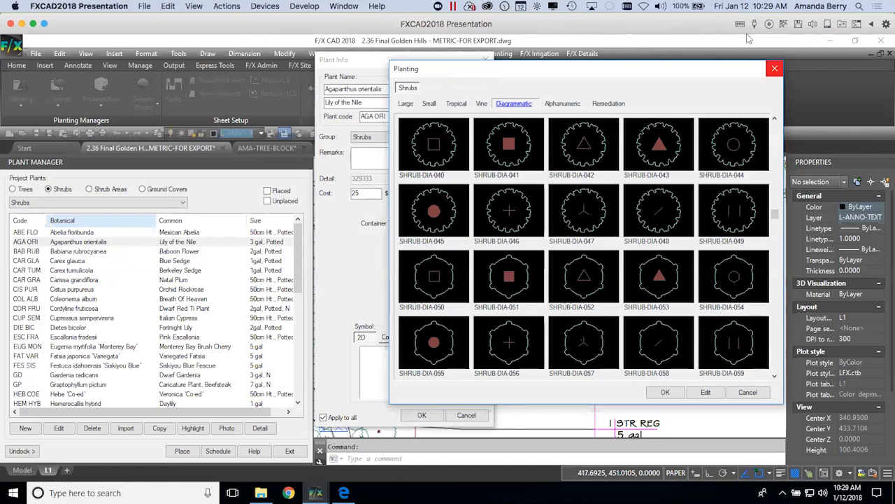
# Examine the Large shrub symbols, comparing outlines with different center marks and branch patterns
pyautogui.click(406, 104)
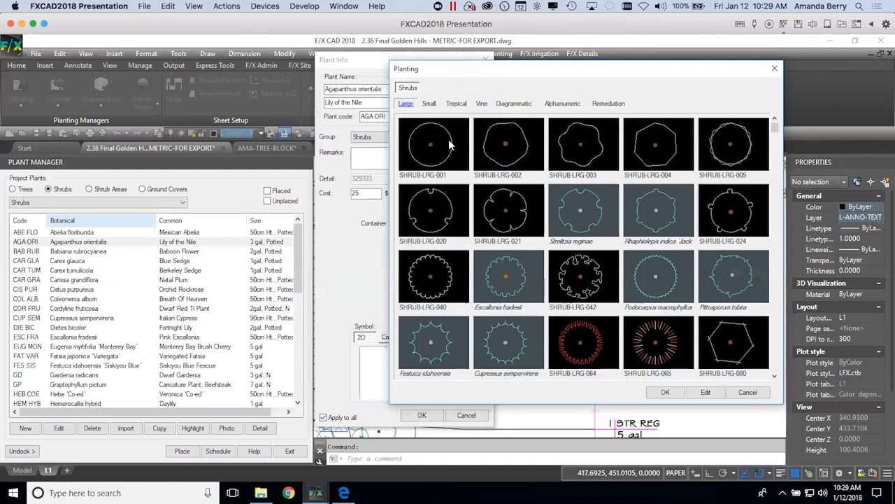
pyautogui.click(775, 375)
pyautogui.click(774, 377)
pyautogui.click(774, 377)
pyautogui.click(774, 377)
pyautogui.click(775, 377)
pyautogui.click(774, 377)
pyautogui.click(774, 377)
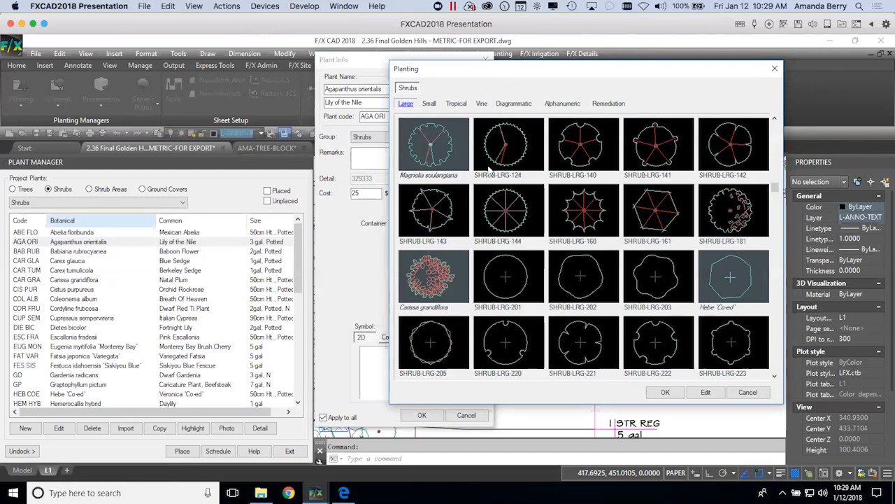
pyautogui.click(776, 379)
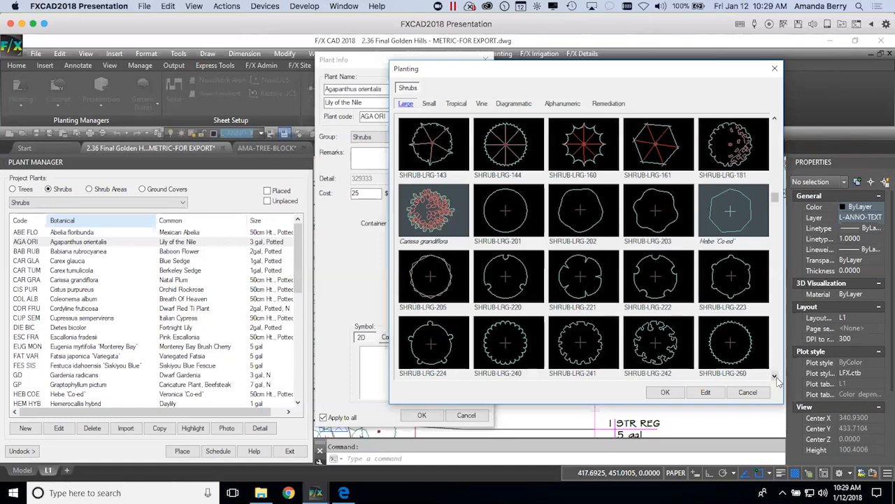
pyautogui.click(775, 376)
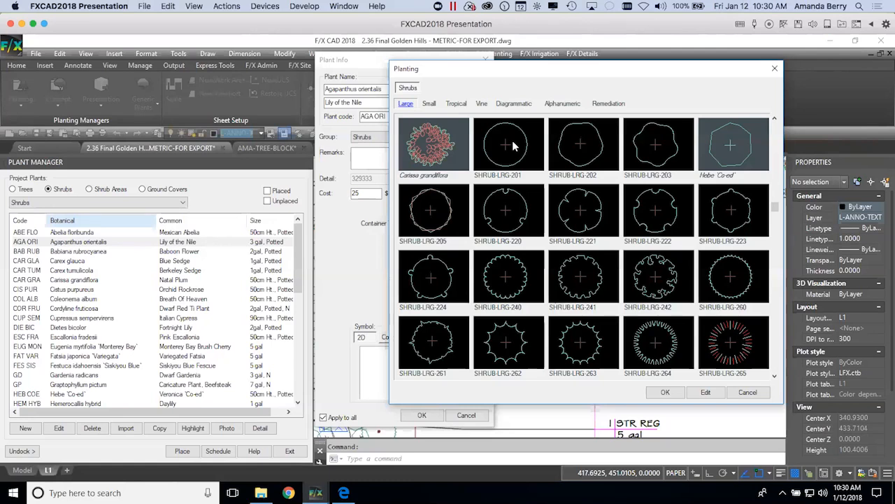
# Close the symbol selection and plant info without changes, and view the plant labels beside the schedule in layout L1
pyautogui.click(774, 67)
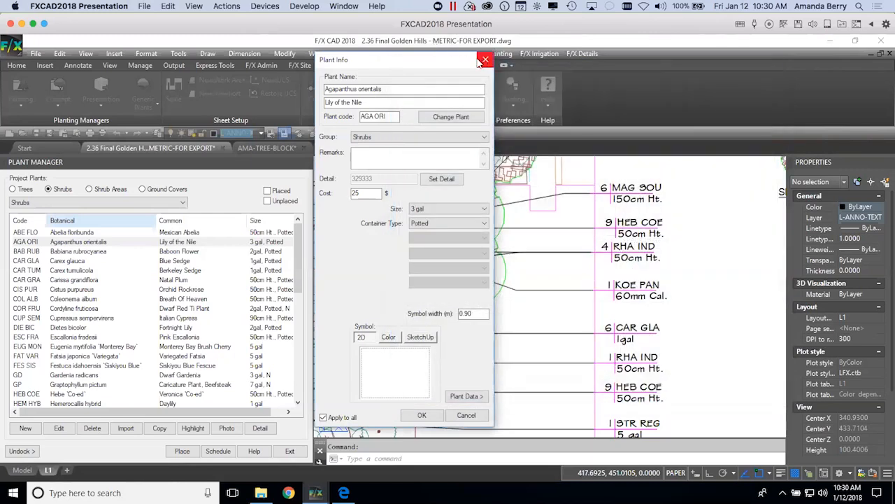
pyautogui.click(485, 60)
pyautogui.scroll(-3, 614, 213)
pyautogui.moveTo(628, 212); pyautogui.dragTo(546, 223, button='middle')
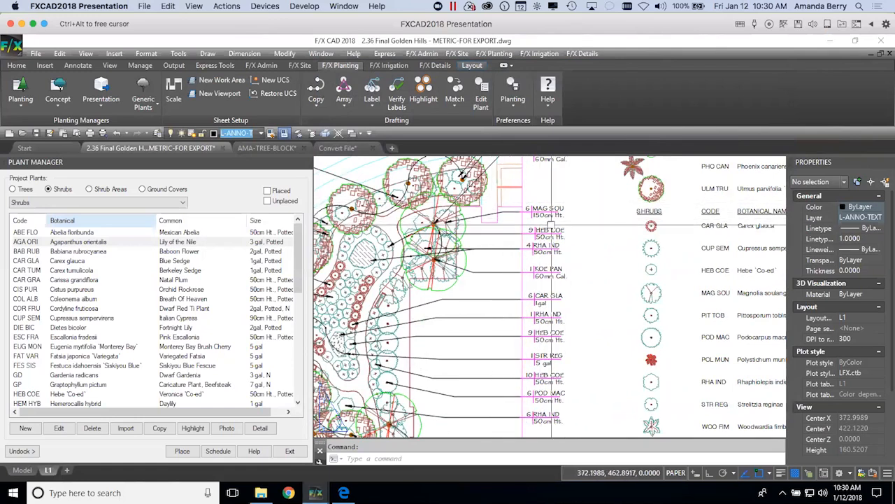
pyautogui.scroll(3, 572, 219)
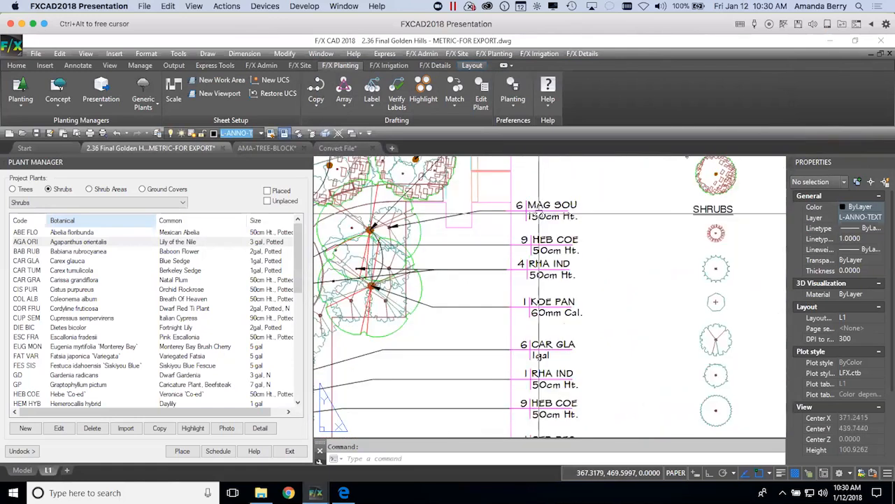
# Open the Planting preferences, keep the plant labels and schedule in view, and display the available plant label callout styles
pyautogui.click(514, 102)
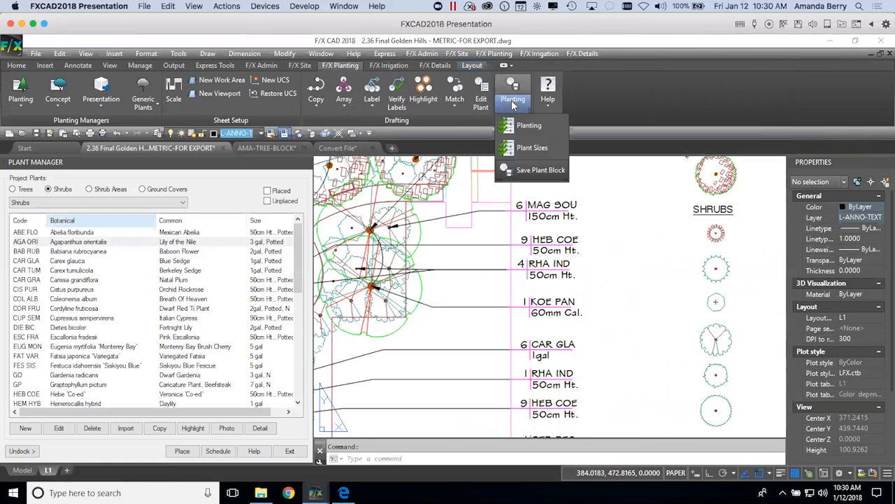
pyautogui.click(535, 148)
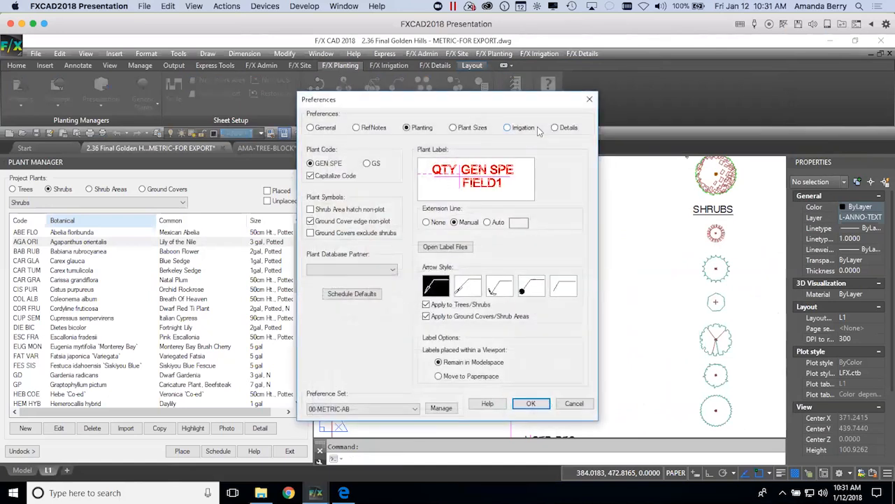
pyautogui.moveTo(538, 99); pyautogui.dragTo(723, 96)
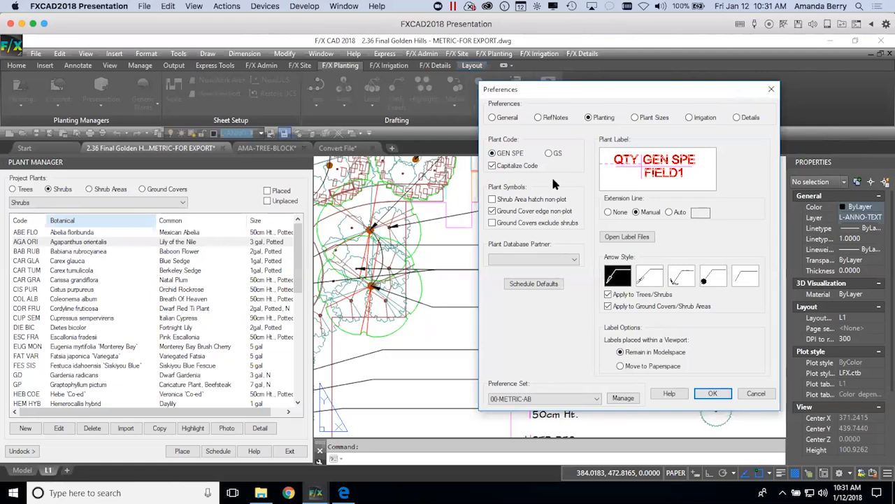
pyautogui.moveTo(621, 92)
pyautogui.mouseDown()
pyautogui.moveTo(107, 130)
pyautogui.moveTo(219, 116)
pyautogui.moveTo(339, 121)
pyautogui.mouseUp()
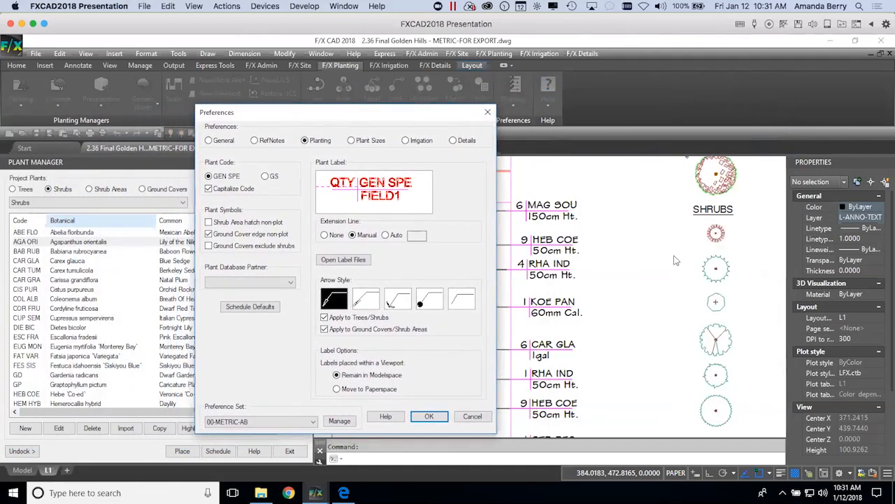
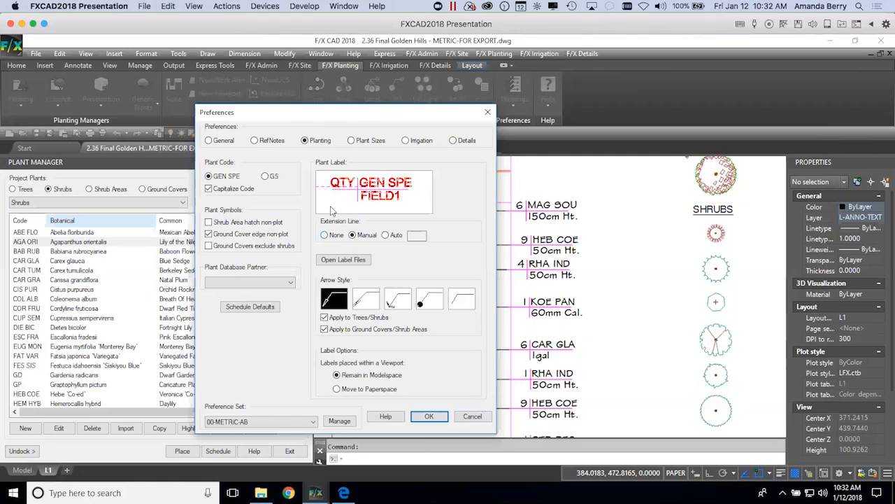
pyautogui.click(401, 194)
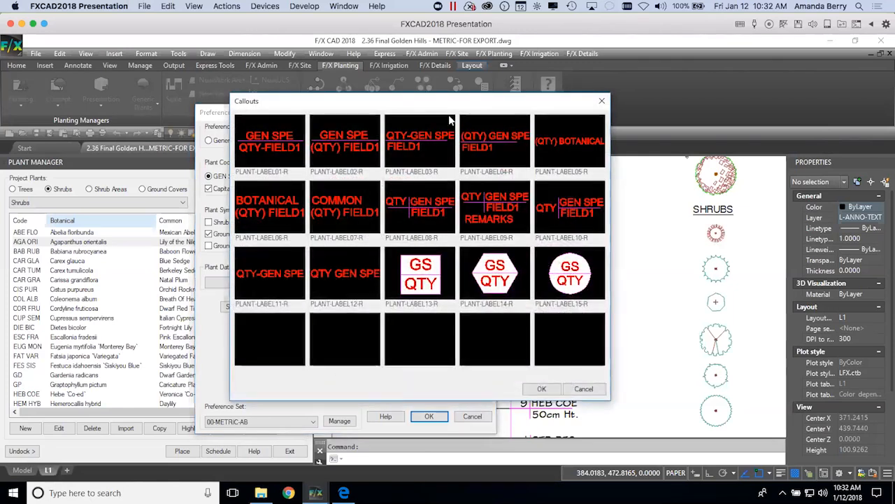
# Choose the PLANT-LABEL08-R callout as the plant label style and close the planting preferences
pyautogui.moveTo(444, 105); pyautogui.dragTo(475, 89)
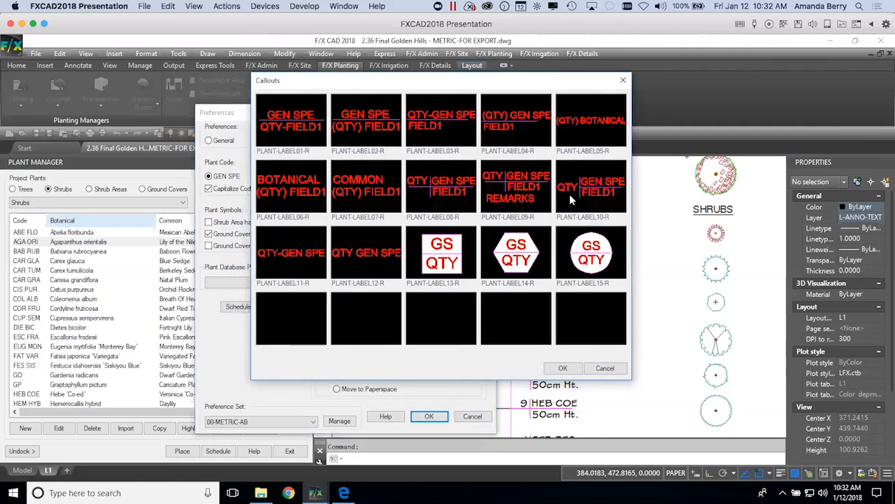
pyautogui.moveTo(536, 79); pyautogui.dragTo(751, 71)
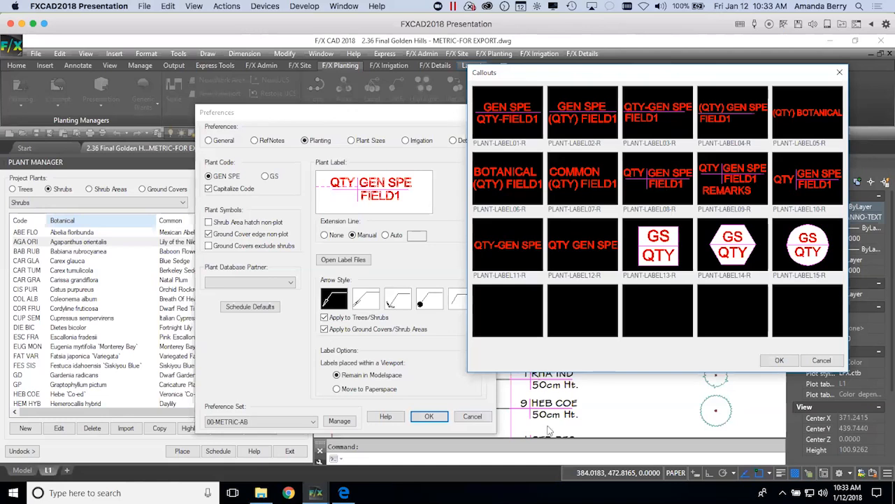
pyautogui.click(661, 182)
pyautogui.click(779, 360)
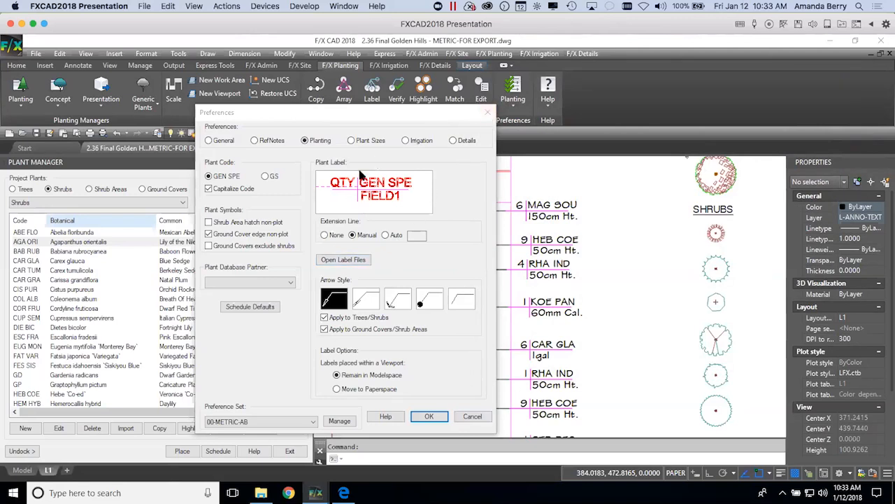
pyautogui.click(484, 115)
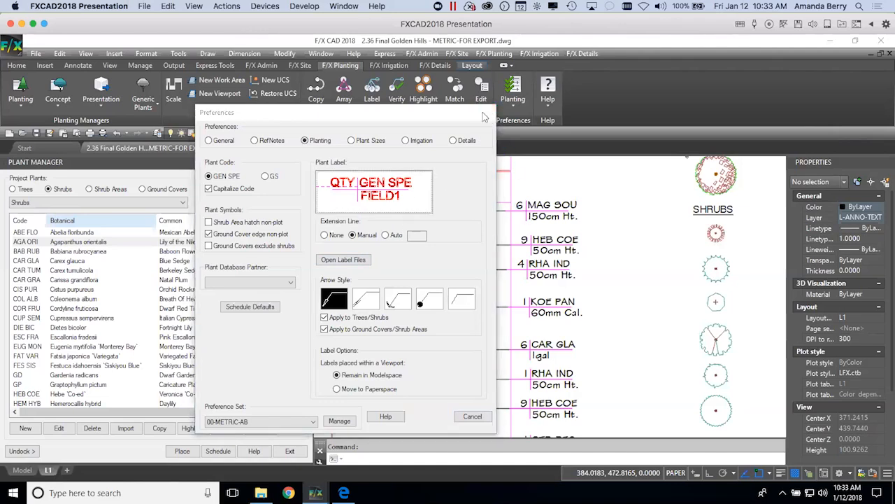
# Explode the MAG SOU plant label block beside the planting plan into its separate attributes and lines
pyautogui.click(612, 206)
pyautogui.click(636, 225)
pyautogui.moveTo(598, 210); pyautogui.dragTo(620, 252, button='middle')
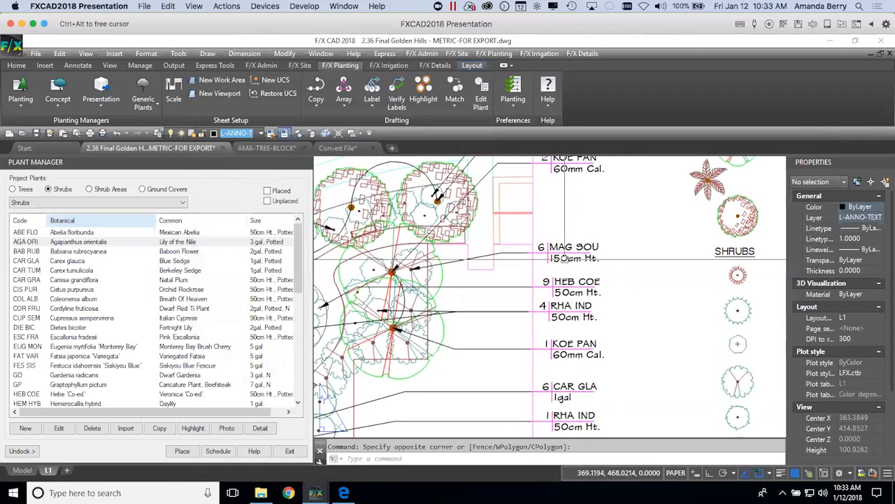
pyautogui.scroll(6, 565, 258)
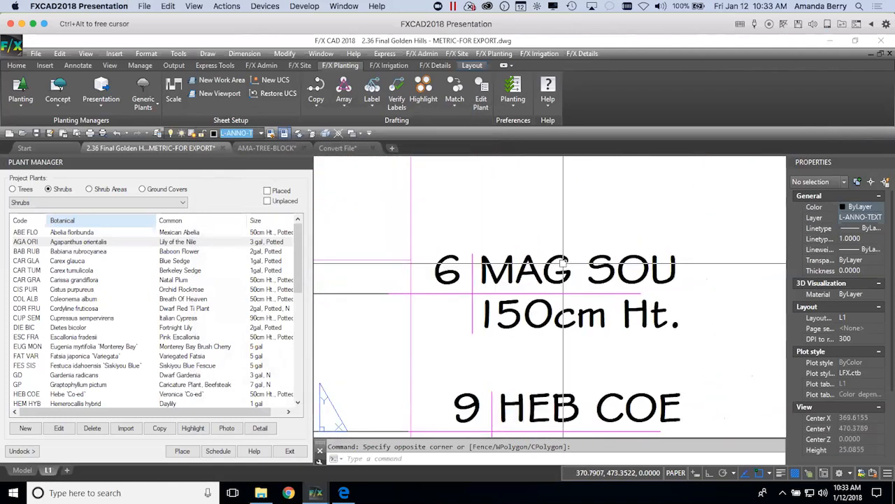
pyautogui.scroll(-4, 563, 265)
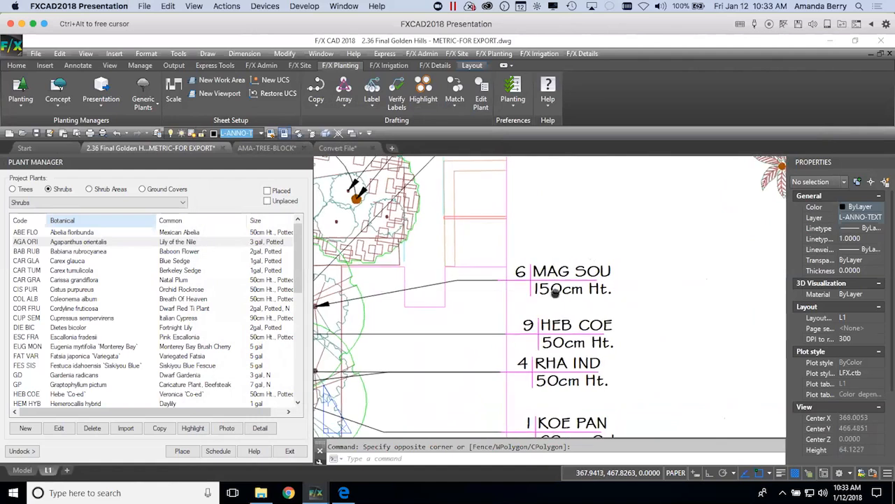
pyautogui.click(589, 286)
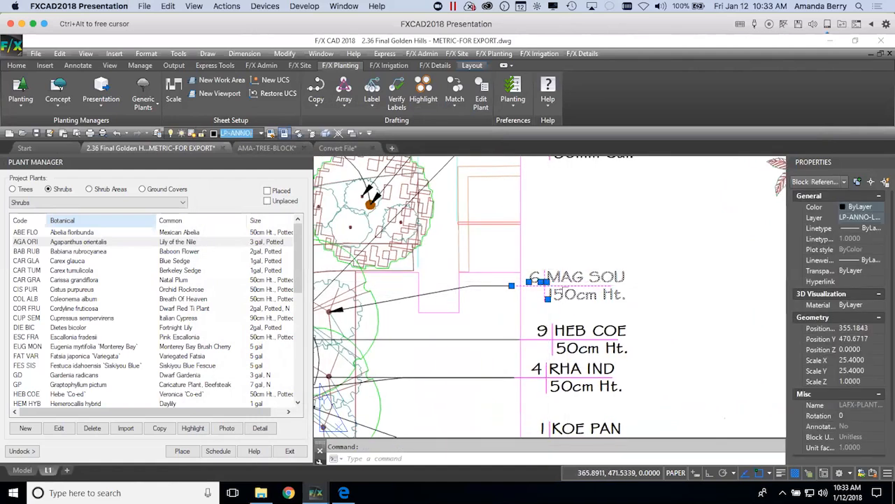
pyautogui.write('x')
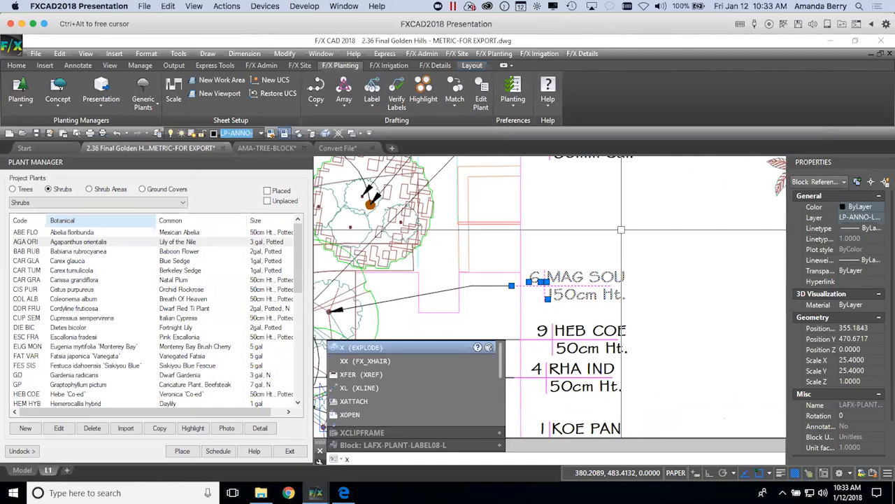
pyautogui.press('Return')
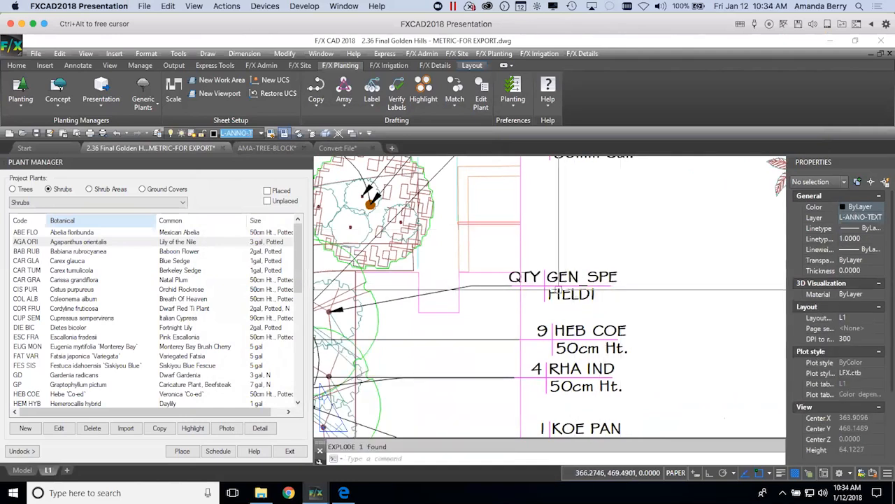
# Inspect the divider line and the FIELD1 attribute definition of the exploded plant label
pyautogui.scroll(2, 558, 289)
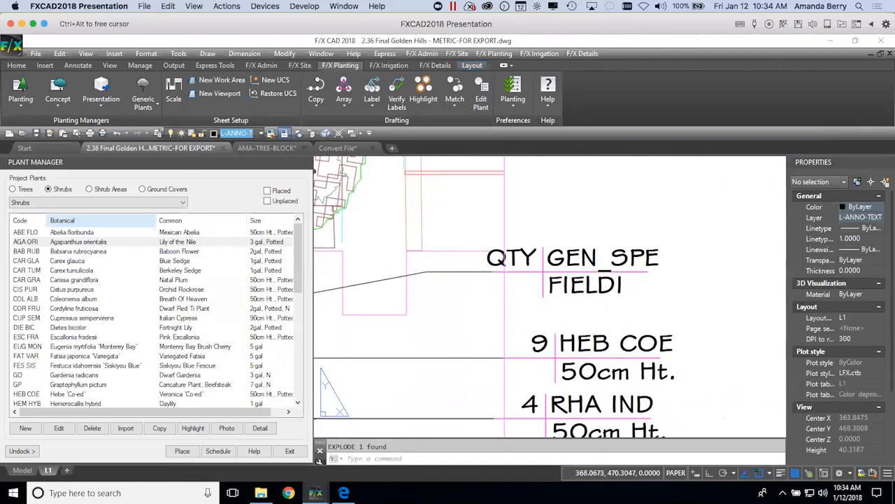
pyautogui.click(544, 267)
pyautogui.click(558, 277)
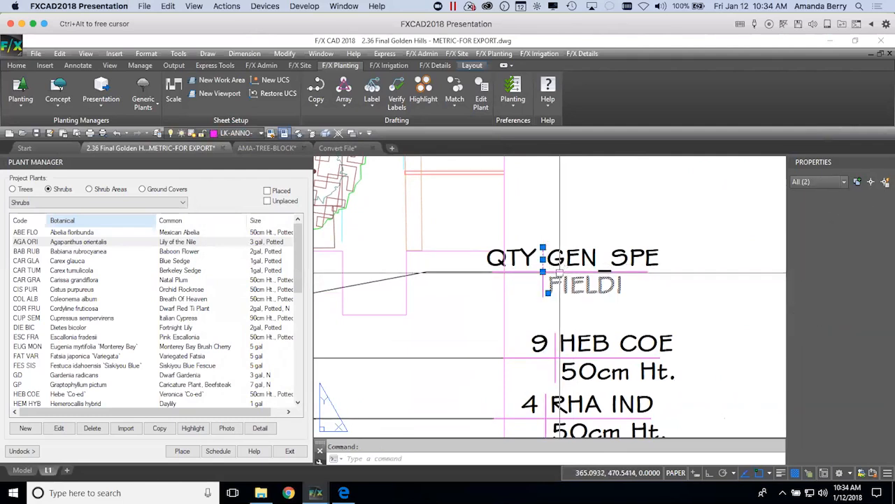
pyautogui.press('Escape')
pyautogui.click(580, 290)
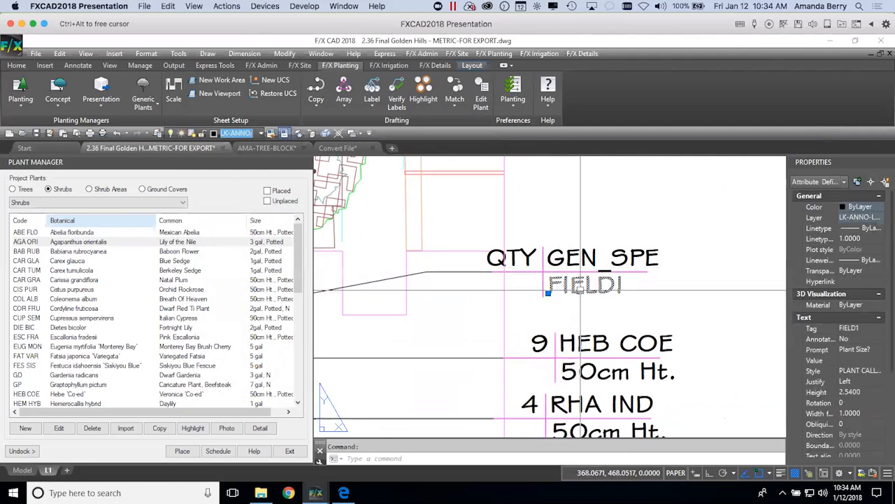
pyautogui.press('Escape')
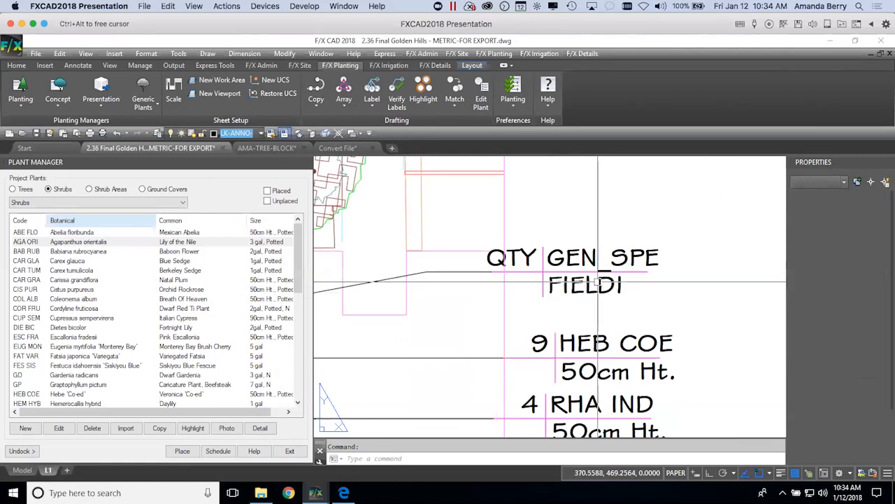
# Check the properties of the intact HEB COE label block below the exploded label, leaving it deselected
pyautogui.scroll(-3, 598, 282)
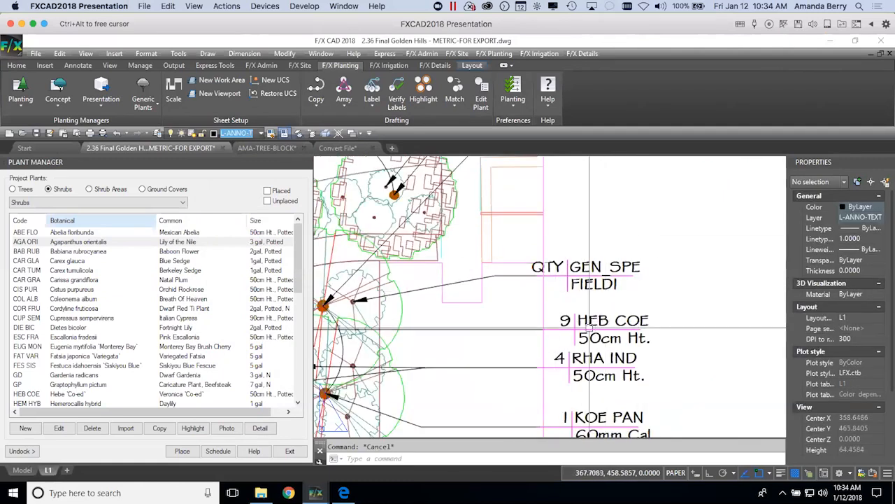
pyautogui.click(590, 327)
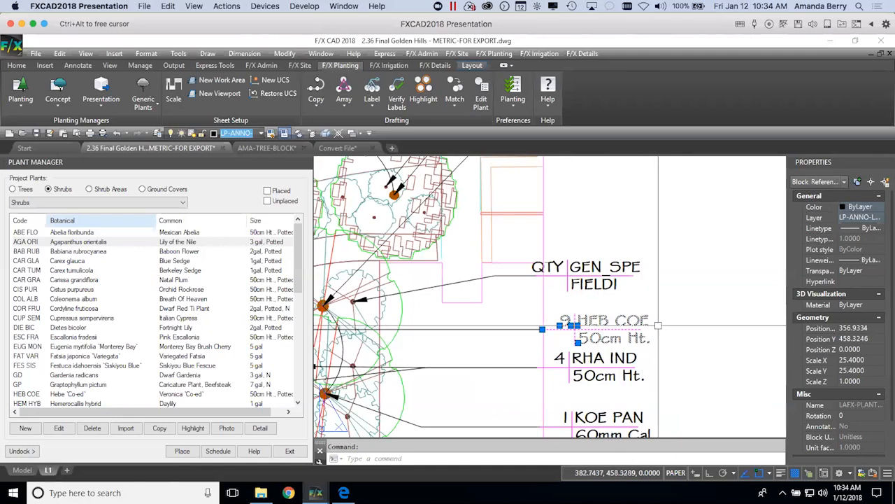
pyautogui.press('Escape')
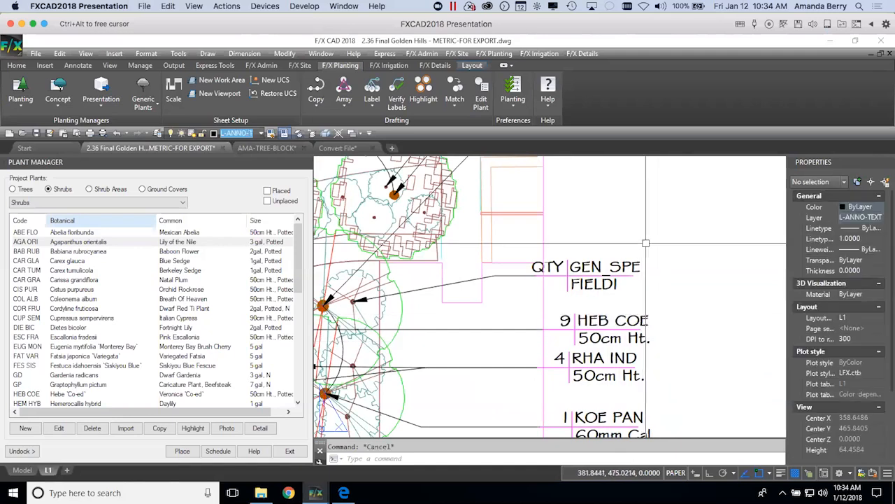
# Open the current plant label's source files from the planting preferences and close the Plant Manager
pyautogui.click(514, 91)
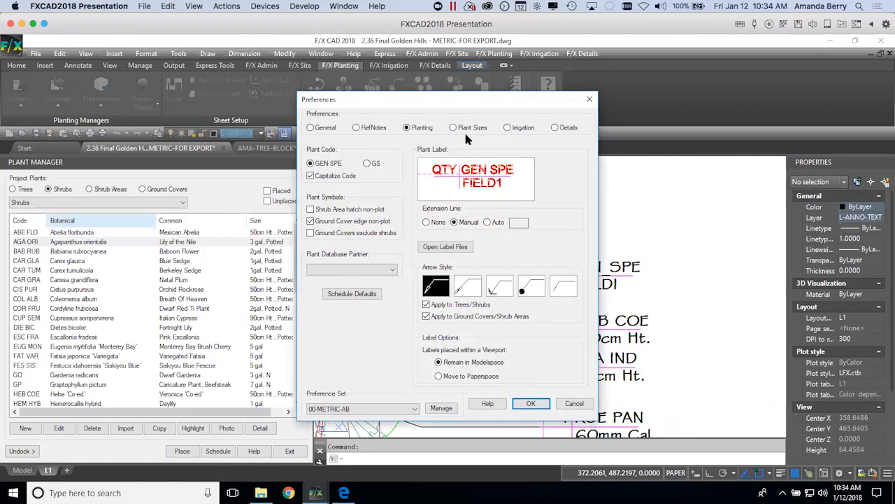
pyautogui.click(464, 249)
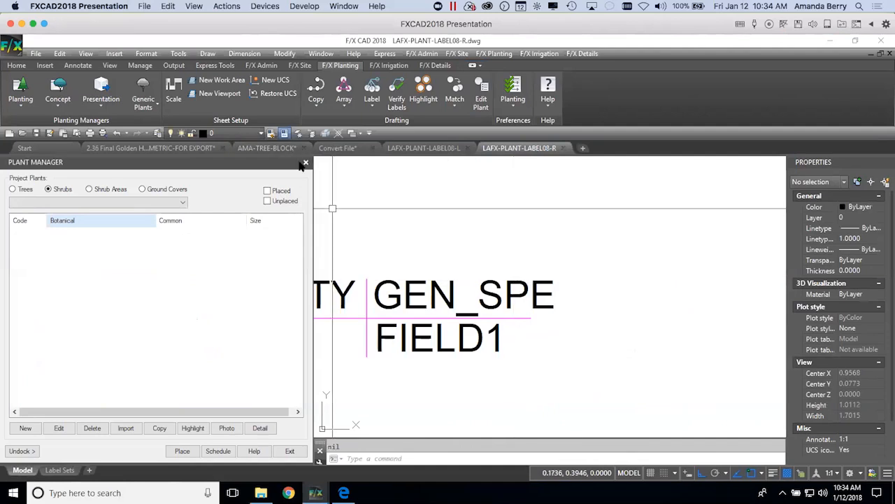
pyautogui.click(306, 163)
pyautogui.moveTo(315, 295)
pyautogui.mouseDown(button='middle')
pyautogui.moveTo(459, 287)
pyautogui.moveTo(516, 304)
pyautogui.mouseUp(button='middle')
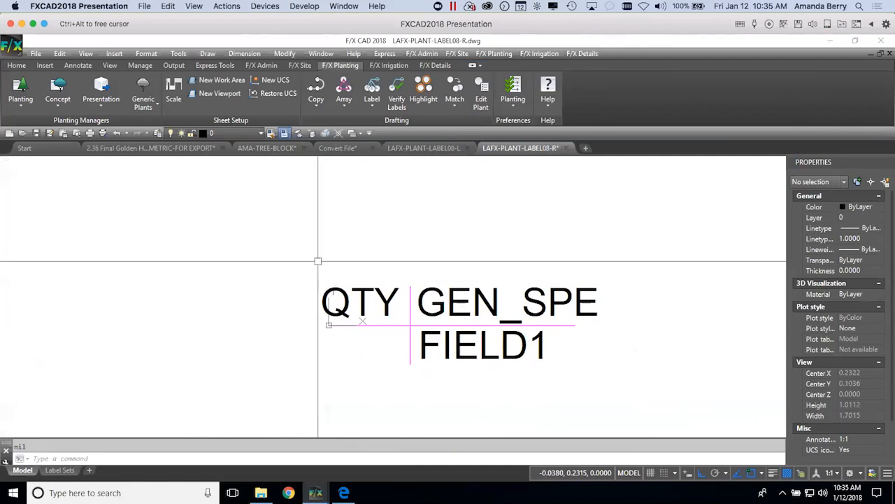
# View the LAFX-PLANT-LABEL08-L drawing and inspect the GEN_SPE attribute definition in LAFX-PLANT-LABEL08-R
pyautogui.click(410, 149)
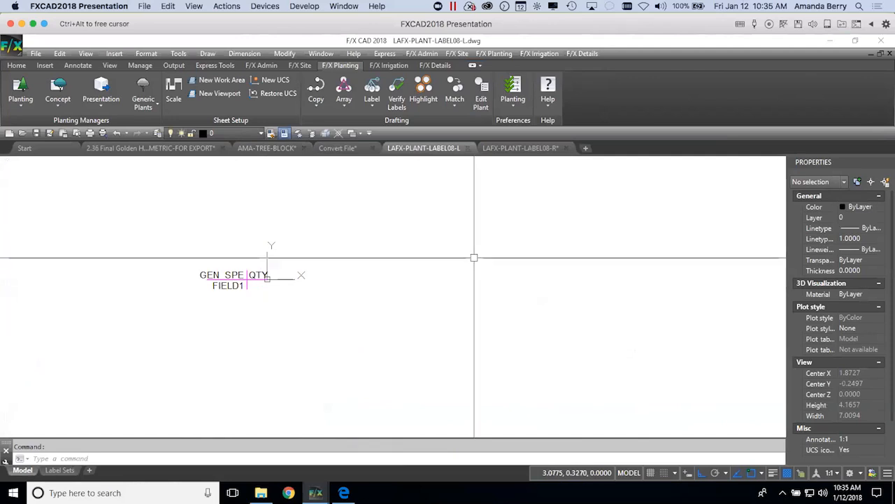
pyautogui.click(518, 148)
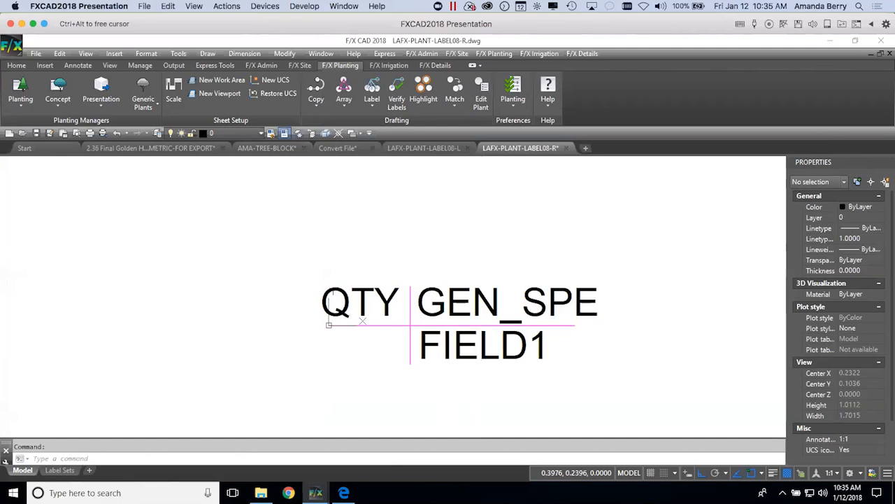
pyautogui.click(470, 299)
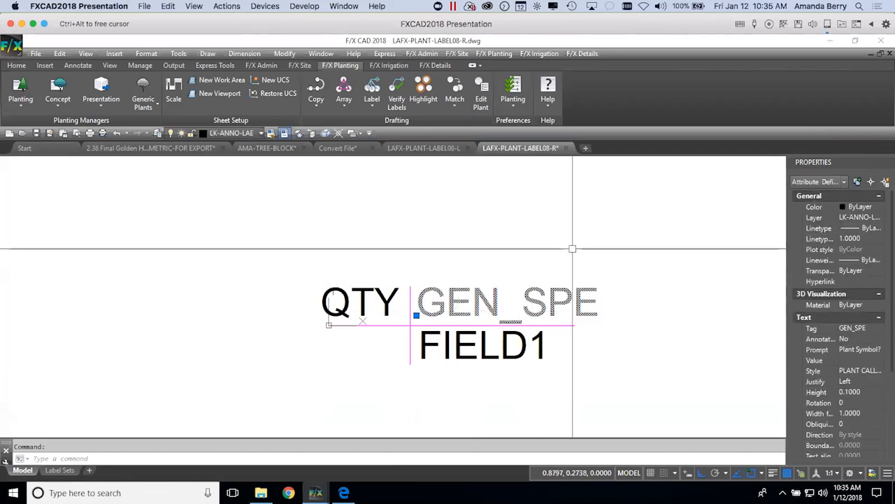
pyautogui.press('Escape')
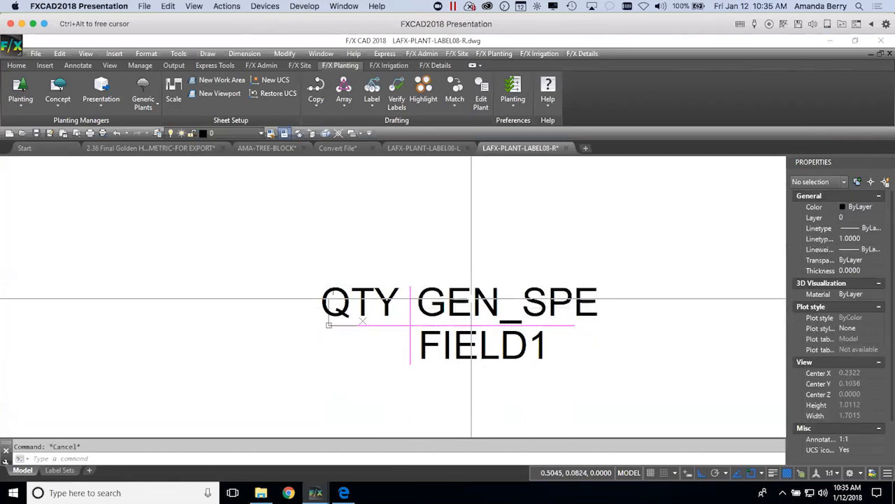
pyautogui.moveTo(475, 331); pyautogui.dragTo(489, 306, button='middle')
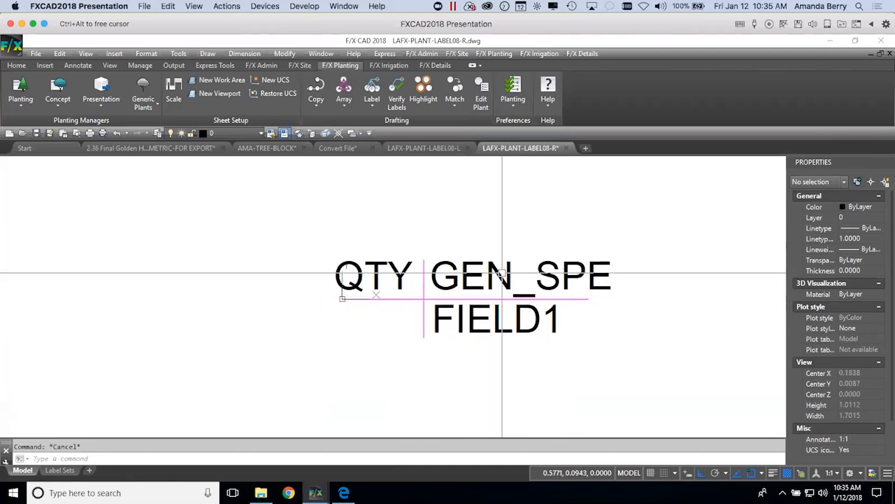
pyautogui.scroll(2, 503, 278)
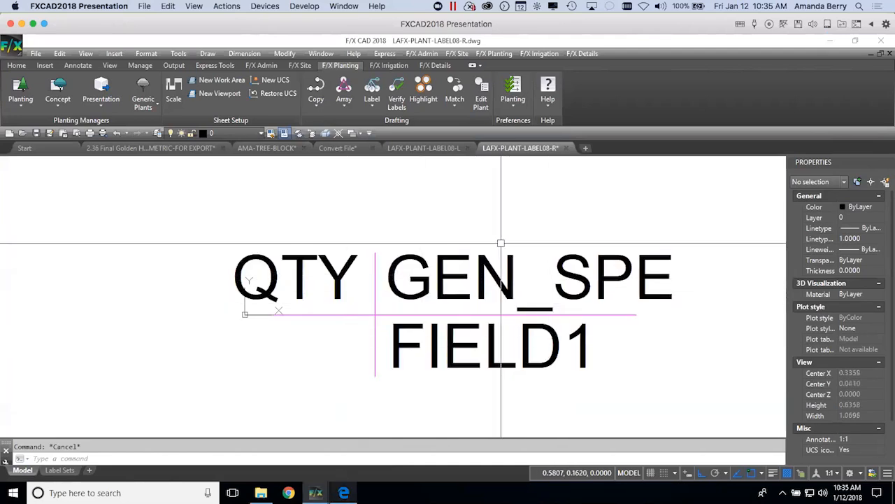
# Switch to the Edge browser, close the Save Hatches page and search the Land F/X Knowledge Base for "attribute"
pyautogui.moveTo(344, 492)
pyautogui.click(348, 445)
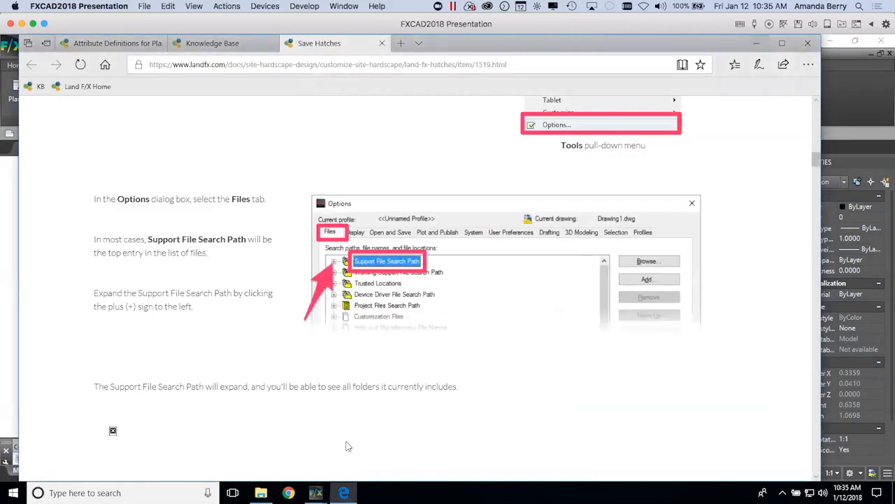
pyautogui.click(382, 43)
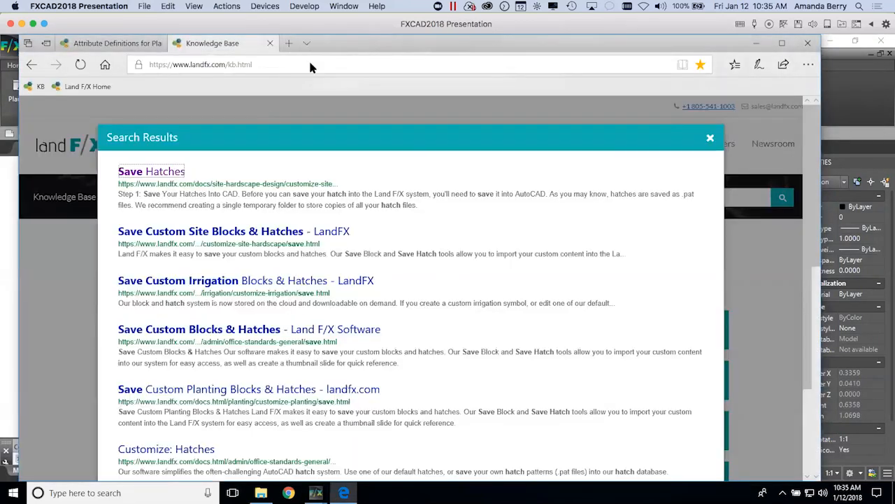
pyautogui.click(708, 139)
pyautogui.moveTo(636, 190); pyautogui.dragTo(507, 191)
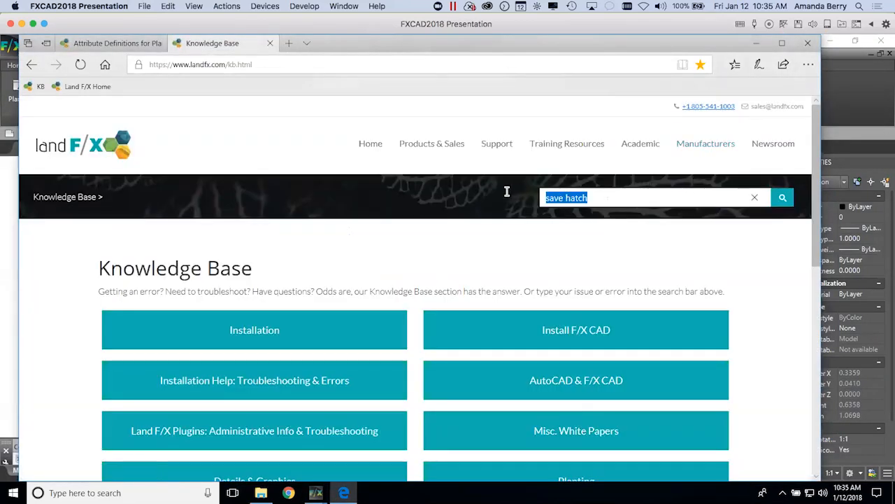
pyautogui.write('attri')
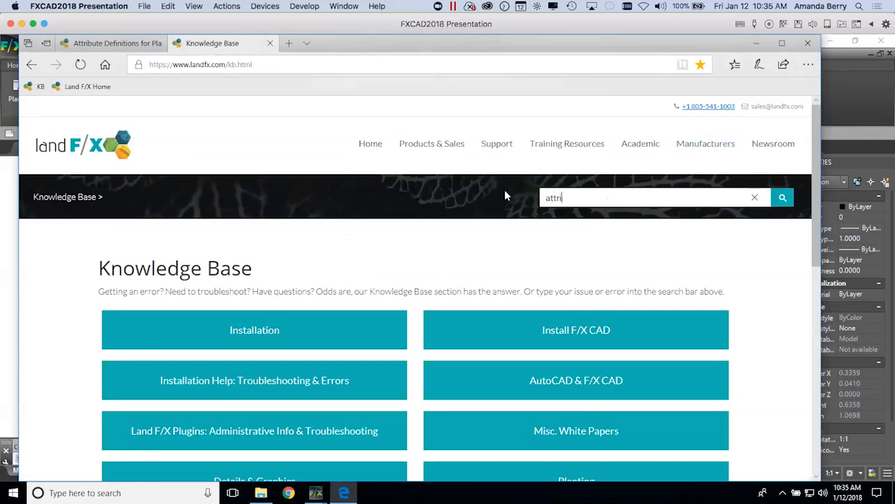
pyautogui.write('bute')
pyautogui.press('Return')
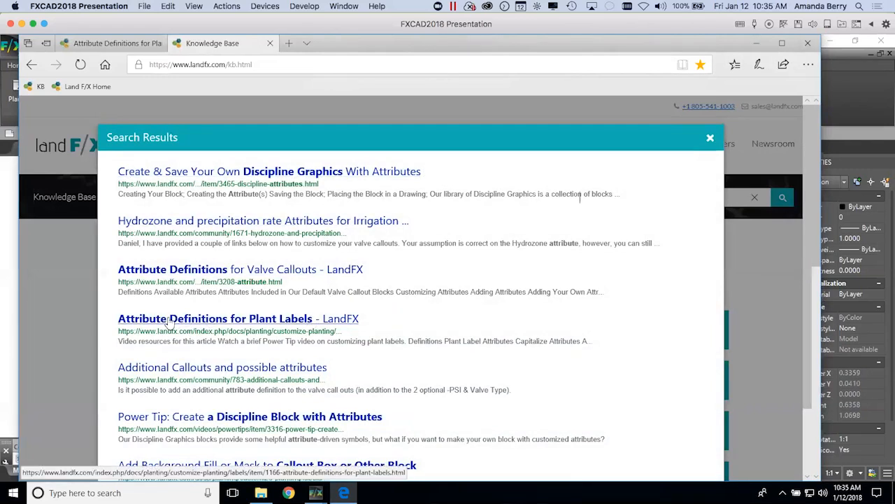
# Open the Attribute Definitions for Plant Labels article and review its attribute tag, prompt and TEXT2ATTRIB information
pyautogui.click(265, 321)
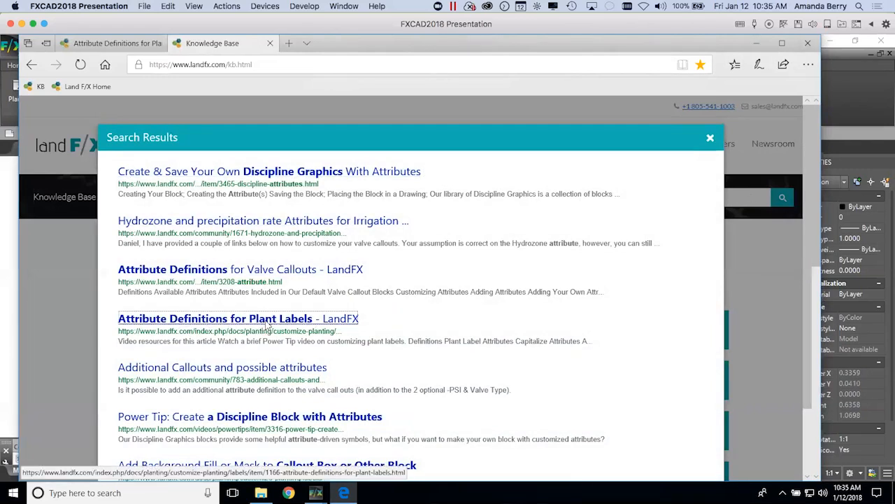
pyautogui.scroll(-3, 293, 314)
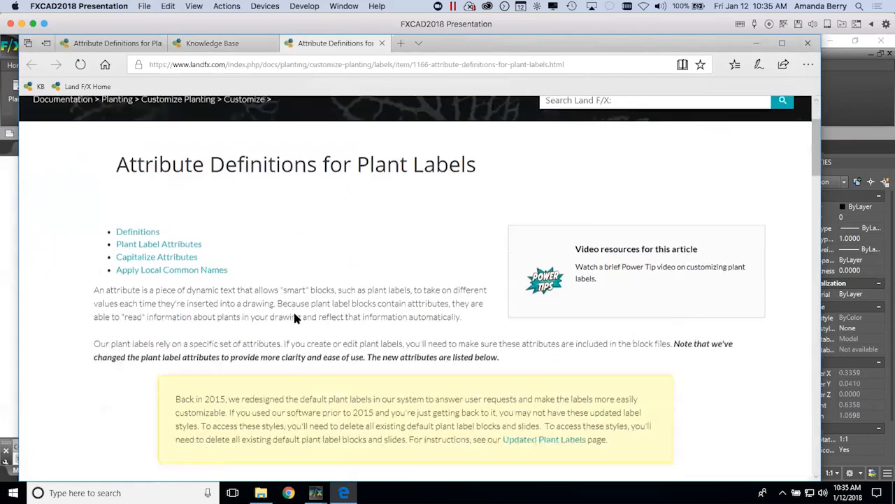
pyautogui.scroll(-5, 293, 315)
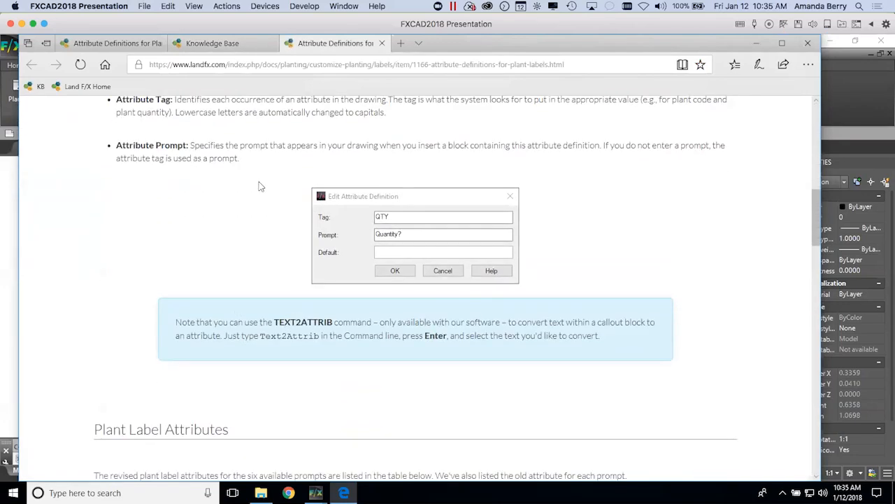
pyautogui.scroll(-3, 341, 305)
pyautogui.scroll(5, 339, 308)
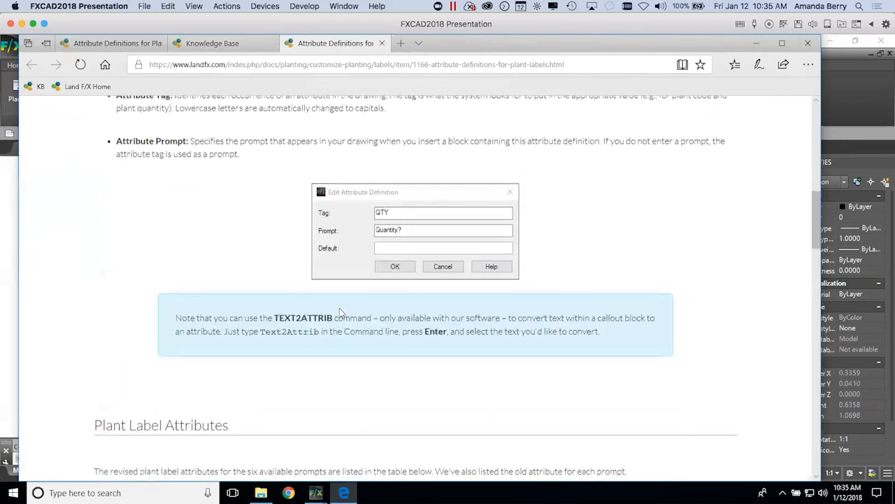
# Review the article's Plant Label Attributes table, including old and new tags, and its sections on capitalized attributes and local common names
pyautogui.scroll(-7, 307, 346)
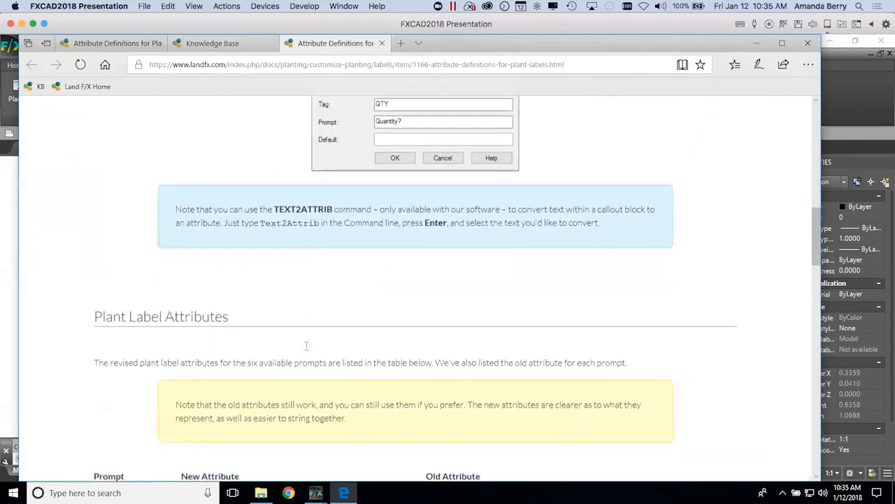
pyautogui.scroll(-2, 307, 345)
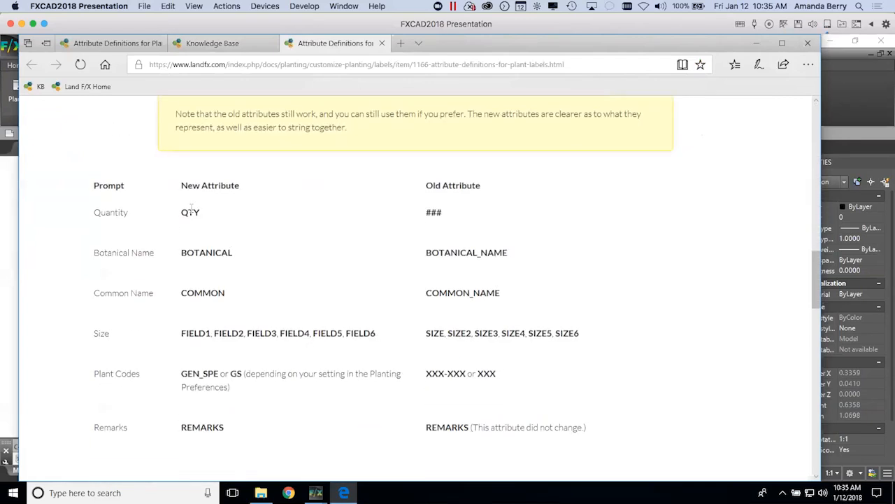
pyautogui.scroll(-1, 284, 315)
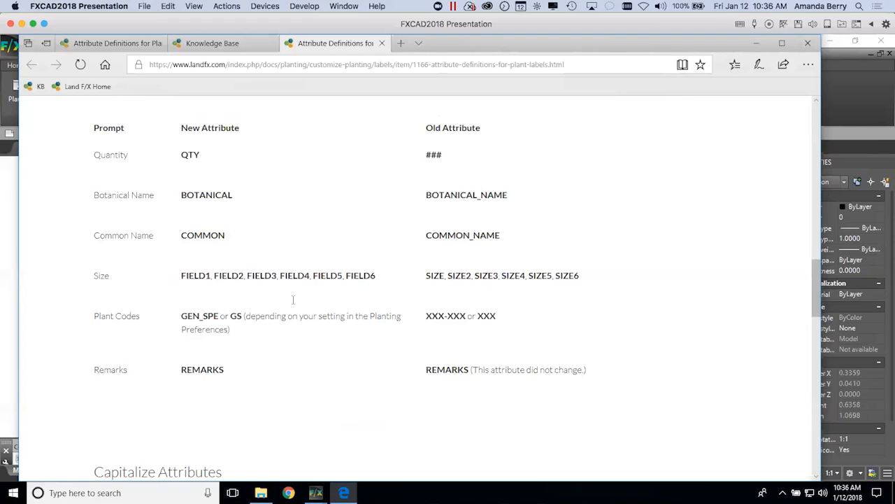
pyautogui.click(220, 46)
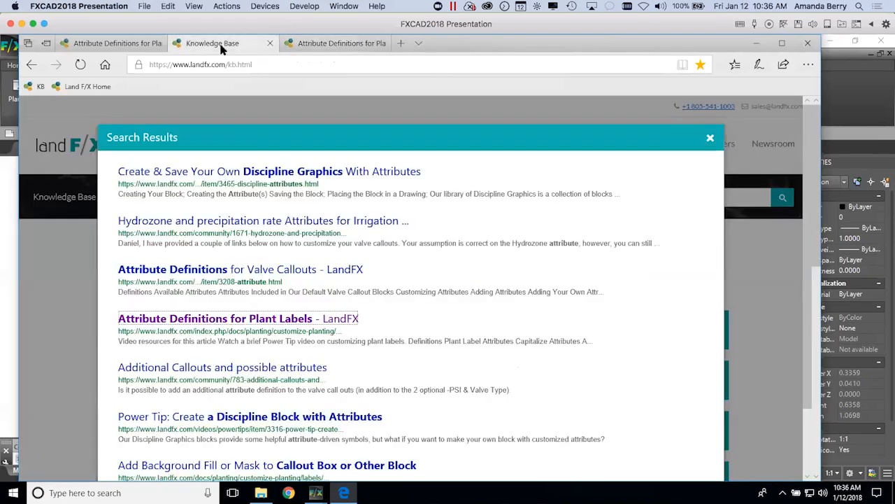
pyautogui.click(344, 45)
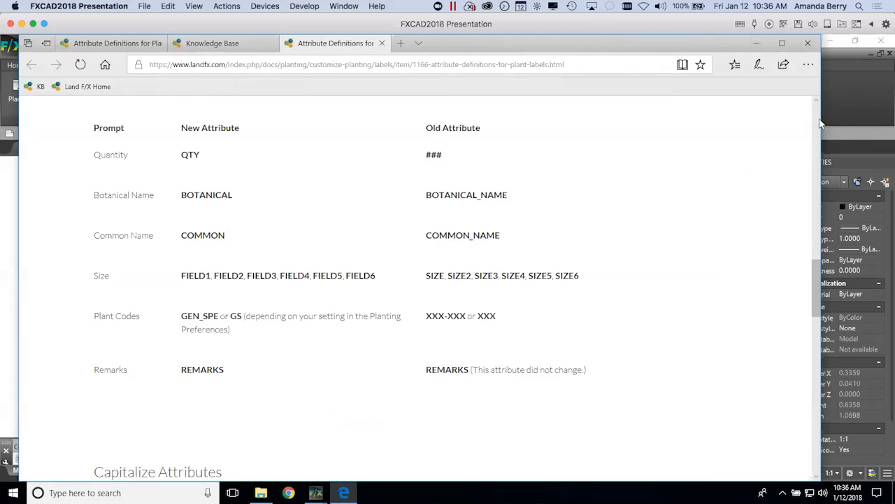
pyautogui.scroll(-10, 619, 228)
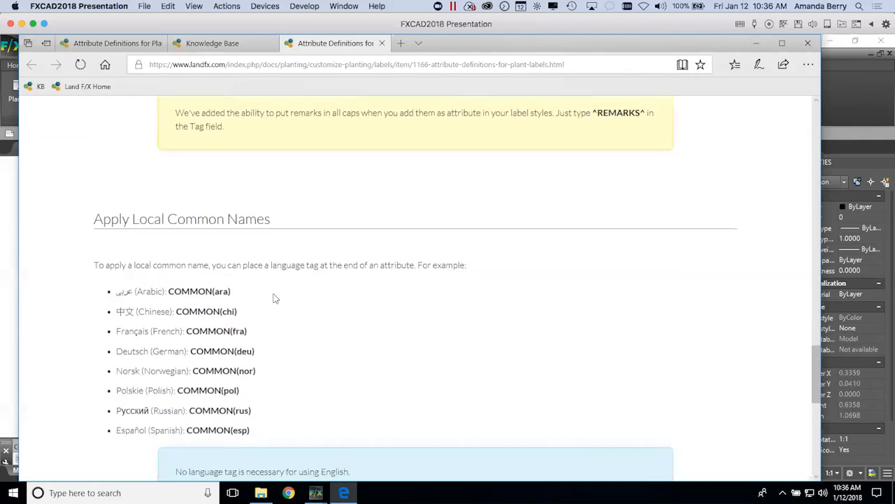
pyautogui.scroll(10, 292, 368)
pyautogui.scroll(-3, 294, 364)
# Switch back to F/X CAD, change the GEN_SPE attribute tag in LAFX-PLANT-LABEL08-R to COMMON, and save the file
pyautogui.click(851, 75)
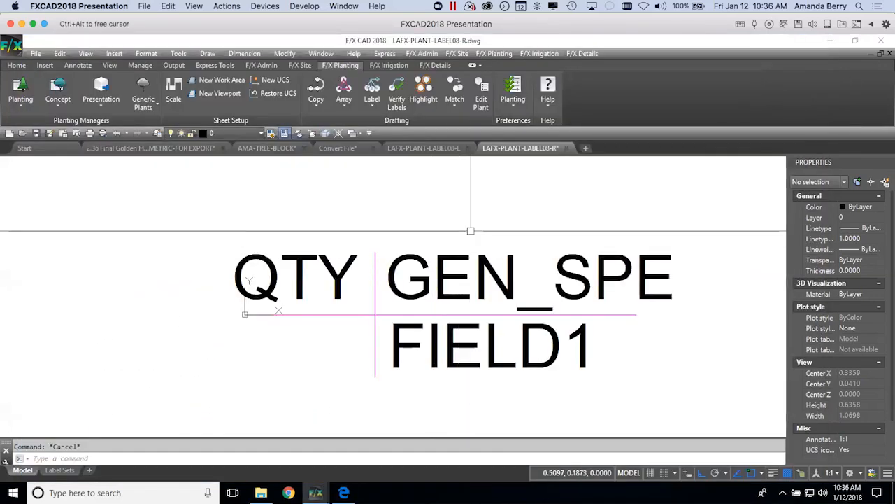
pyautogui.scroll(-2, 426, 278)
pyautogui.moveTo(427, 278); pyautogui.dragTo(417, 284, button='middle')
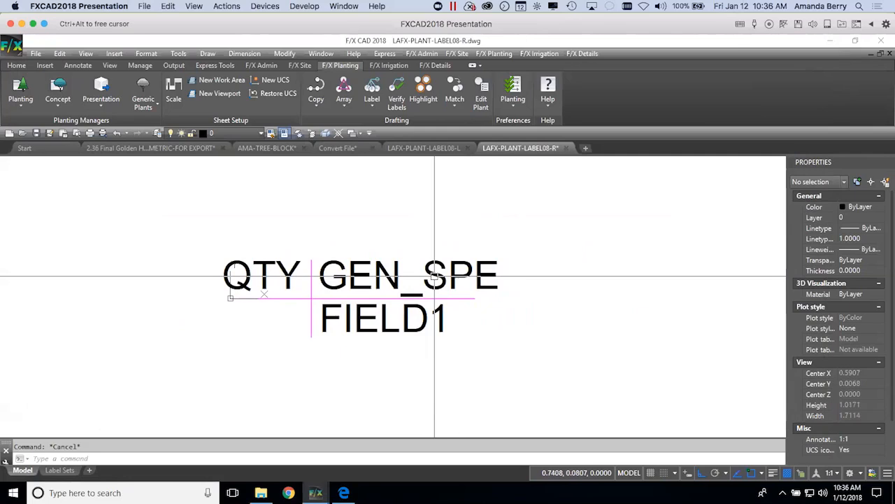
pyautogui.doubleClick(435, 278)
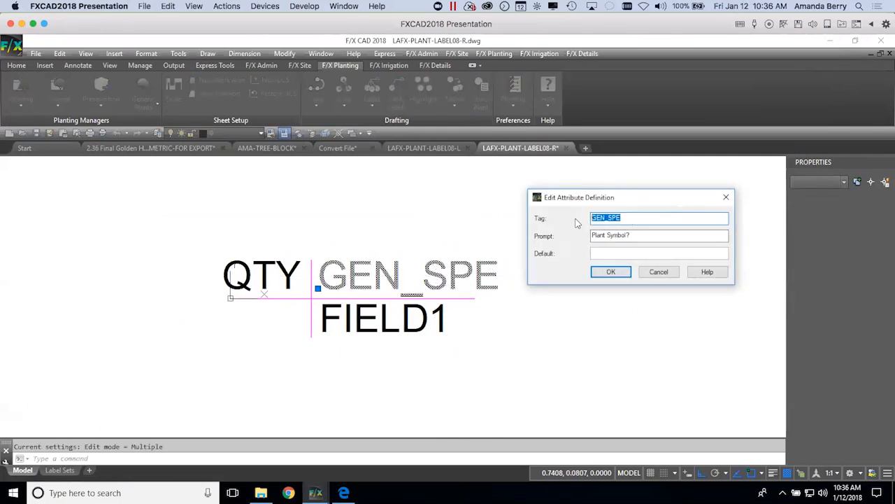
pyautogui.write('COMMON')
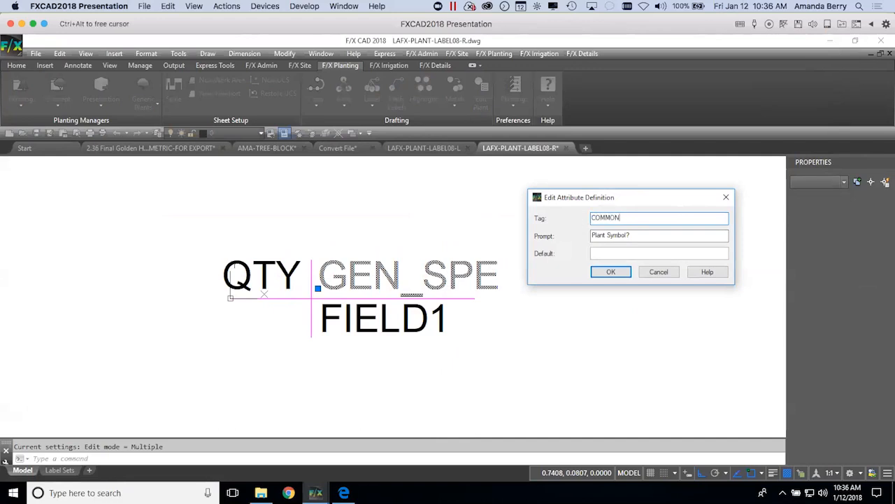
pyautogui.click(611, 273)
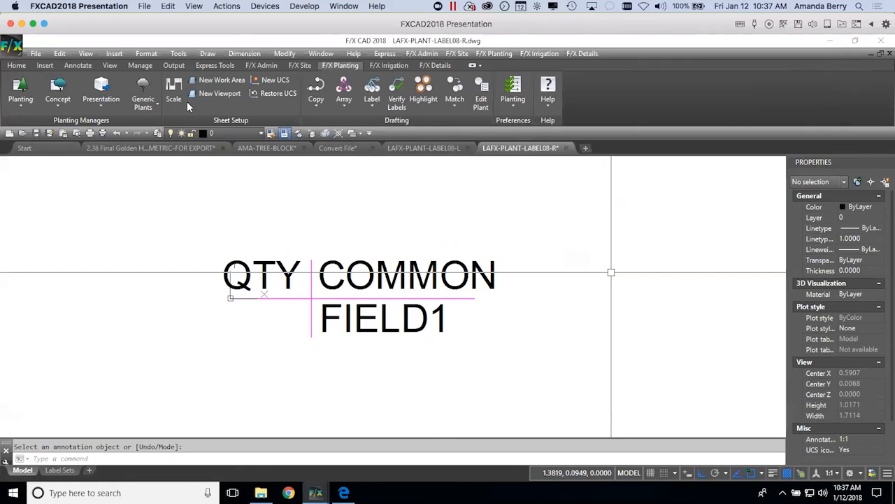
pyautogui.click(38, 135)
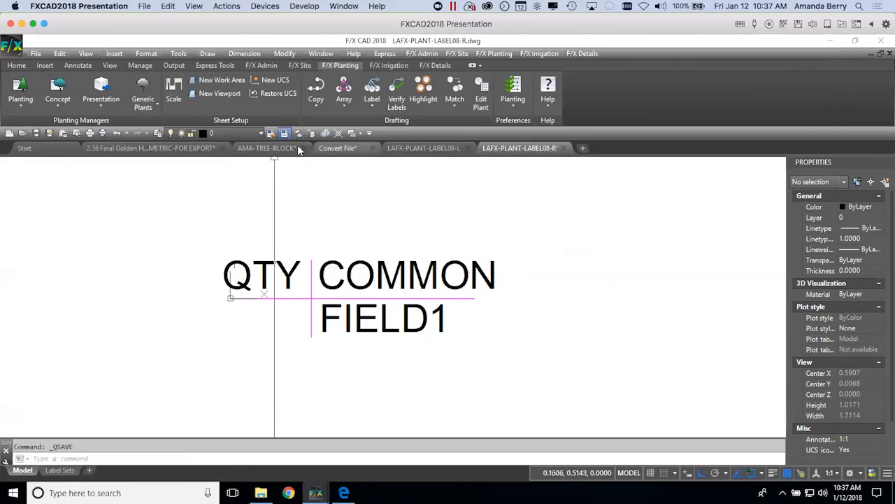
# In the 2.36 Final Golden Hills drawing, run REDEFINEBLOCK on the HEB COE plant label
pyautogui.click(182, 148)
pyautogui.moveTo(511, 366); pyautogui.dragTo(508, 287, button='middle')
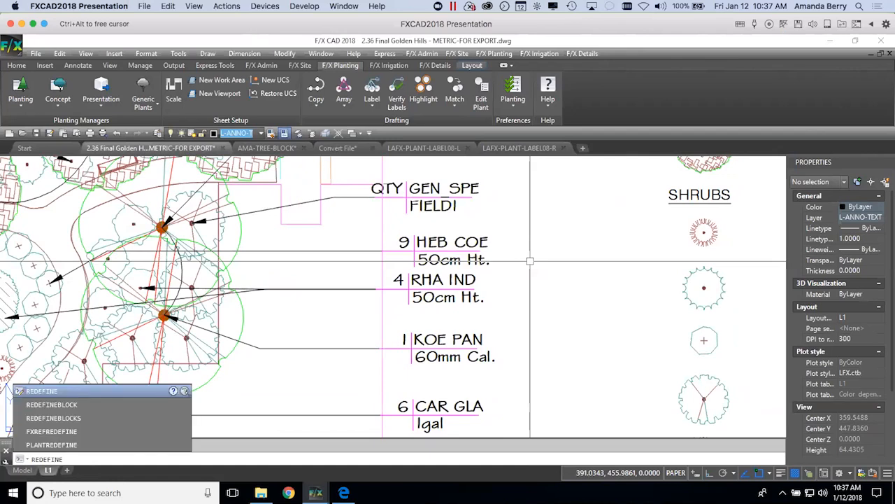
pyautogui.press('Down')
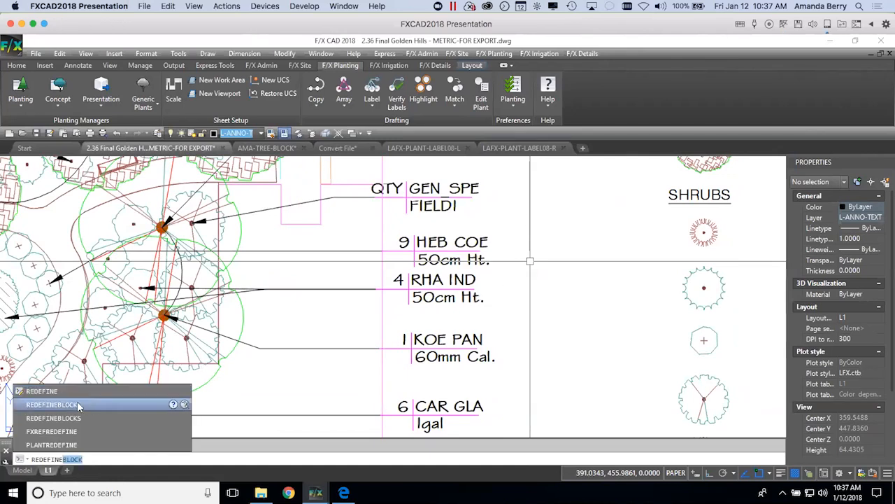
pyautogui.press('Return')
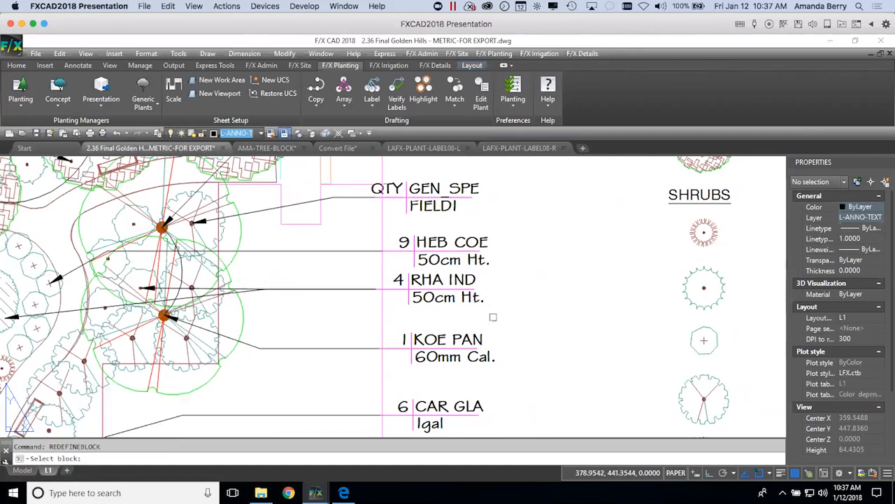
pyautogui.click(454, 250)
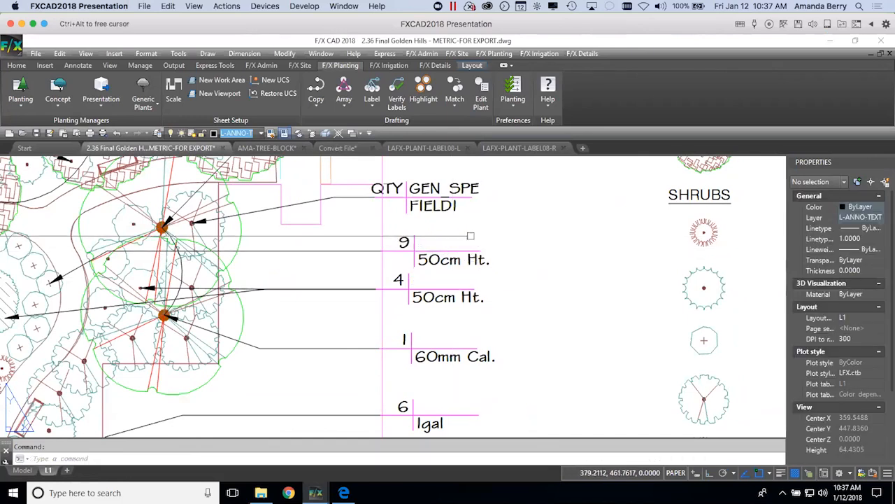
# Run Verify Labels to refresh the redefined plant labels, and clear the plant highlighting
pyautogui.click(399, 94)
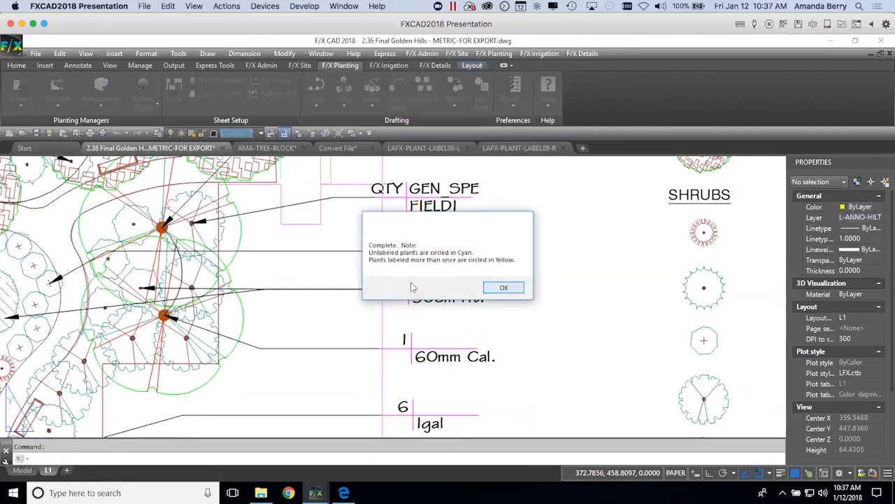
pyautogui.click(501, 287)
pyautogui.click(423, 89)
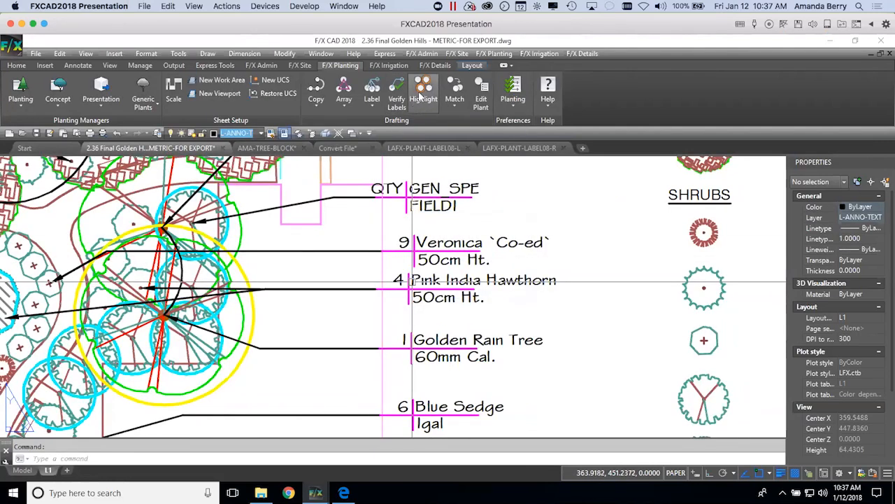
pyautogui.click(531, 245)
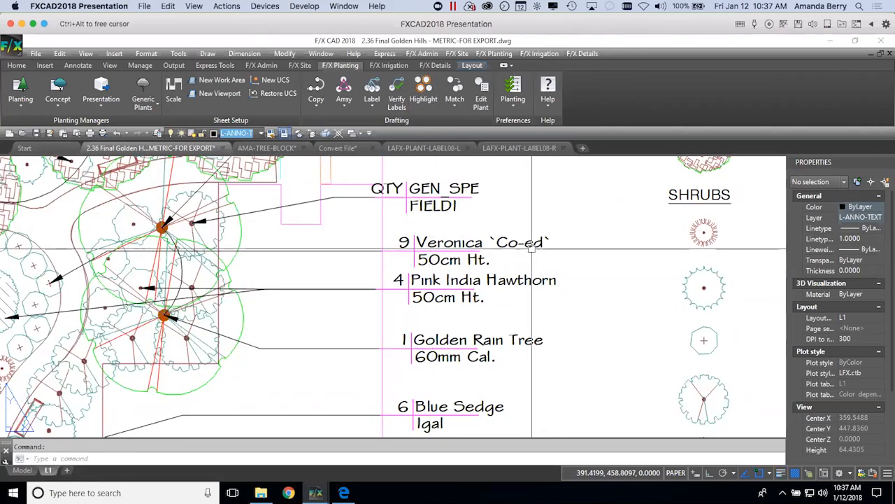
# Compare the labels on both sides of the plan and inspect the GEN_SPE attribute definition in LAFX-PLANT-LABEL08-L
pyautogui.scroll(-5, 539, 210)
pyautogui.moveTo(541, 282); pyautogui.dragTo(555, 248, button='middle')
pyautogui.moveTo(567, 313); pyautogui.dragTo(642, 318, button='middle')
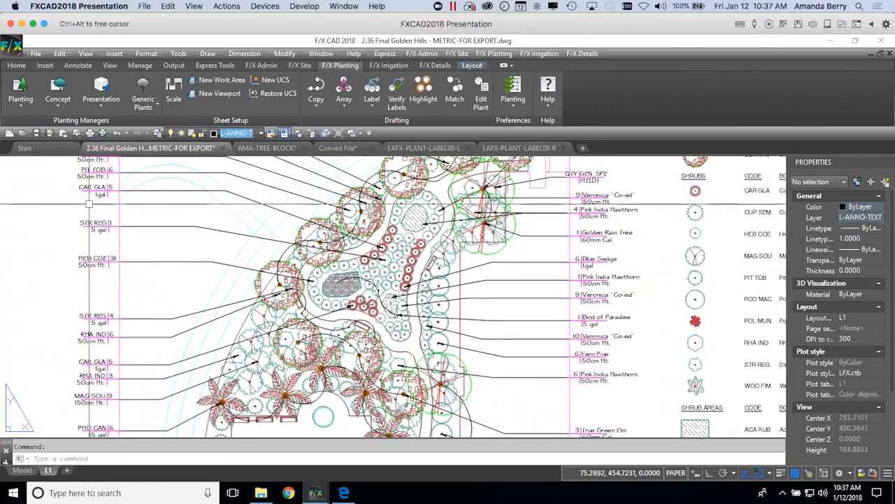
pyautogui.click(420, 148)
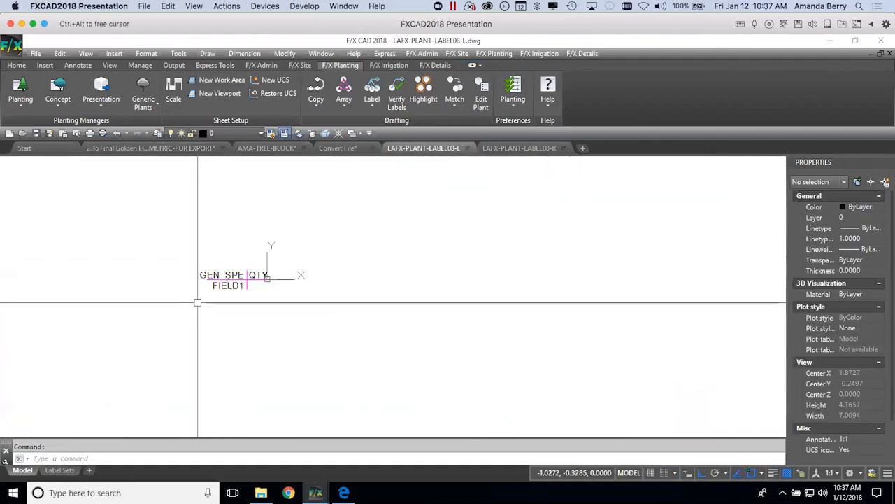
pyautogui.click(536, 149)
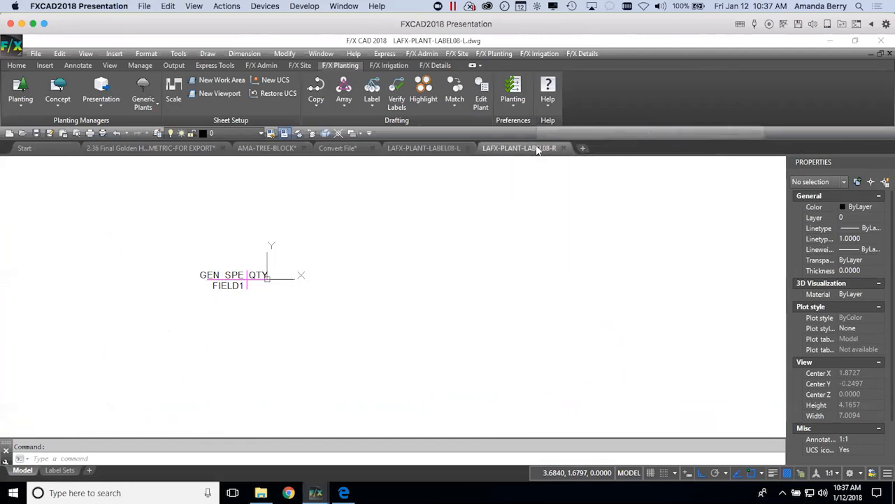
pyautogui.click(446, 149)
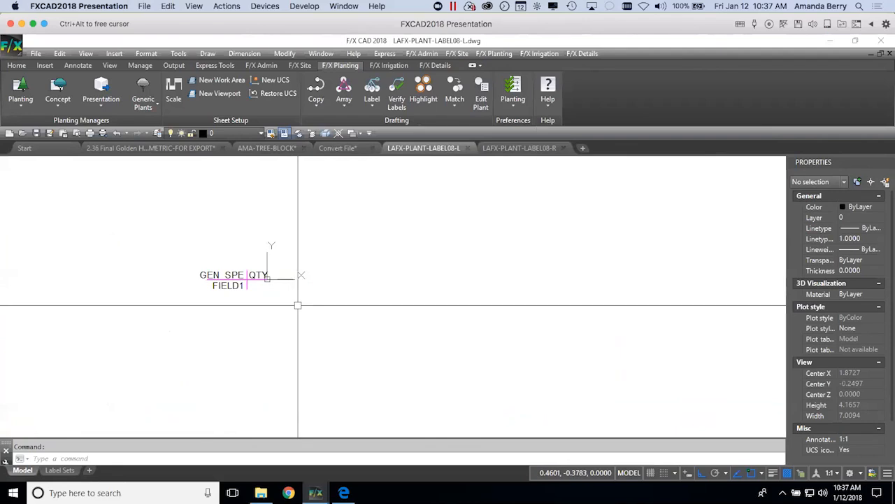
pyautogui.click(213, 274)
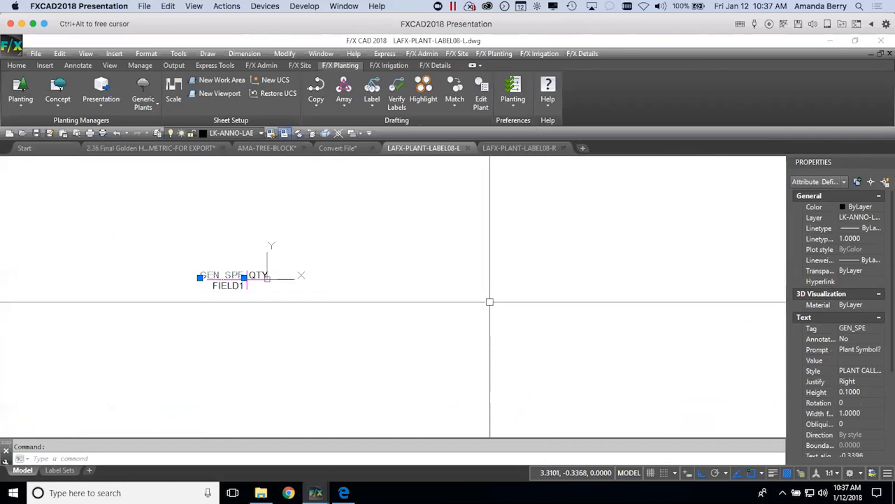
pyautogui.press('Escape')
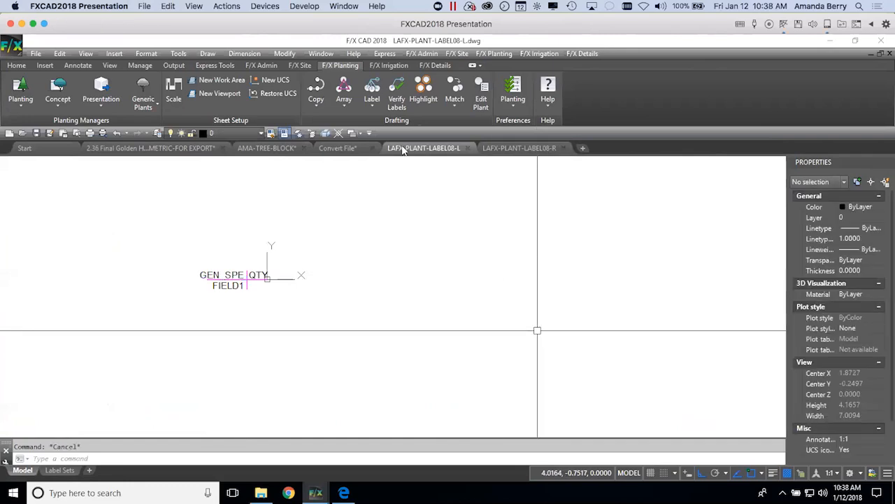
# In LAFX-PLANT-LABEL08-R, place single-line text reading FIELD2 in the PLANT CALLOUT style below FIELD1
pyautogui.click(520, 148)
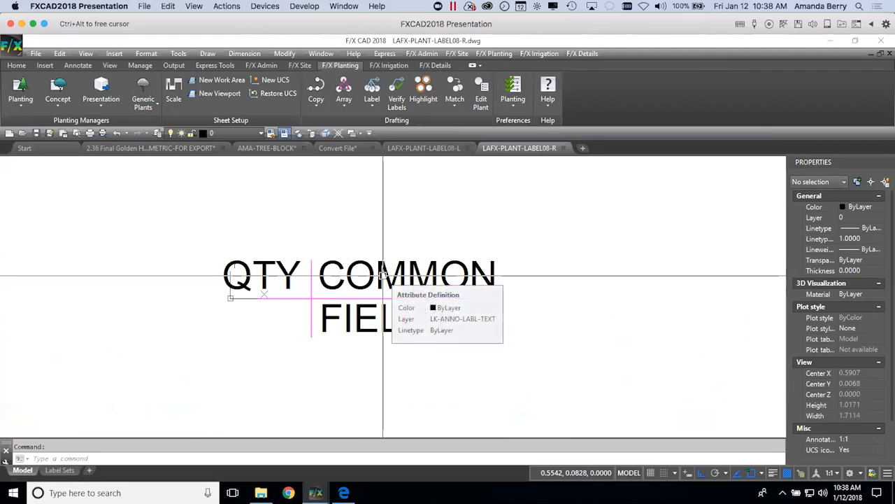
pyautogui.scroll(-2, 455, 285)
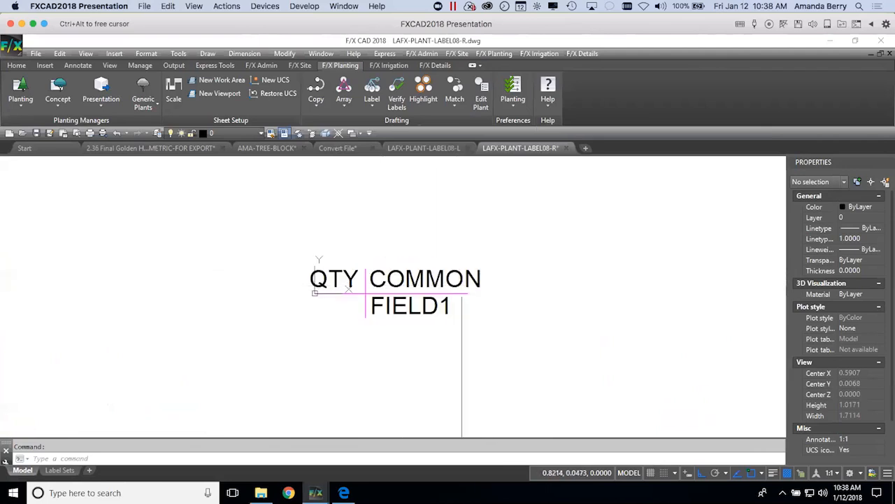
pyautogui.moveTo(469, 321); pyautogui.dragTo(481, 296, button='middle')
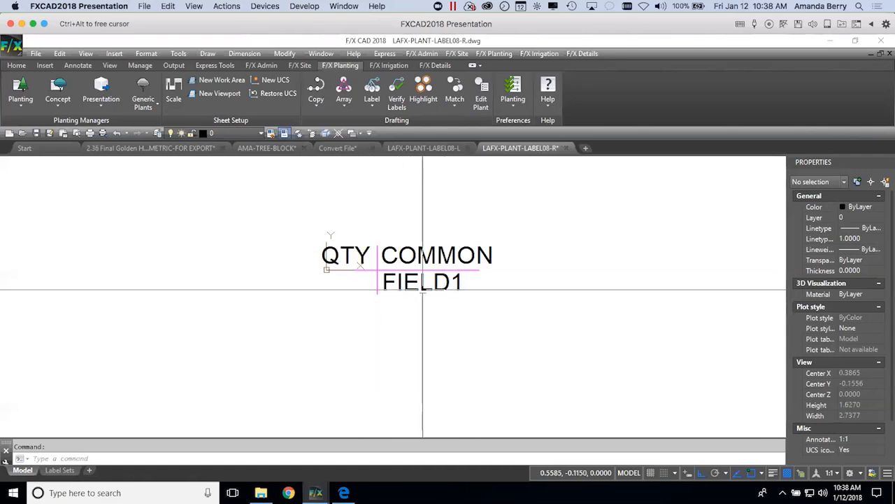
pyautogui.scroll(2, 441, 322)
pyautogui.moveTo(448, 330); pyautogui.dragTo(435, 335, button='middle')
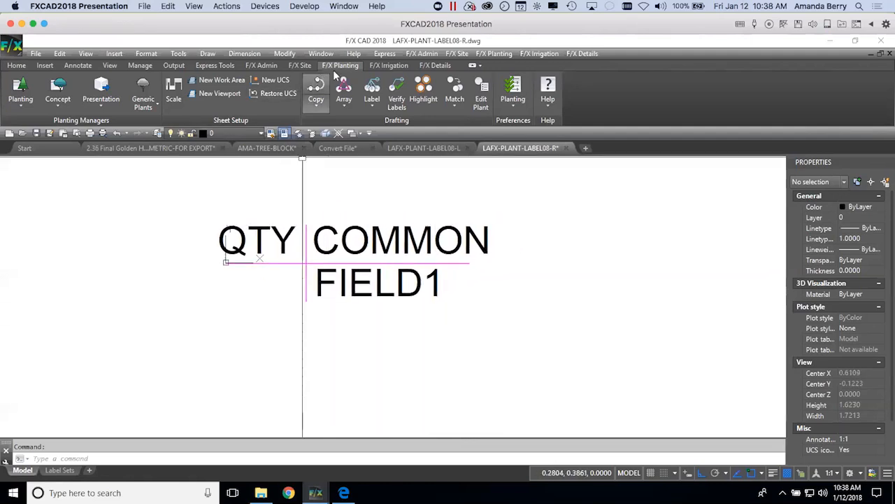
pyautogui.click(303, 65)
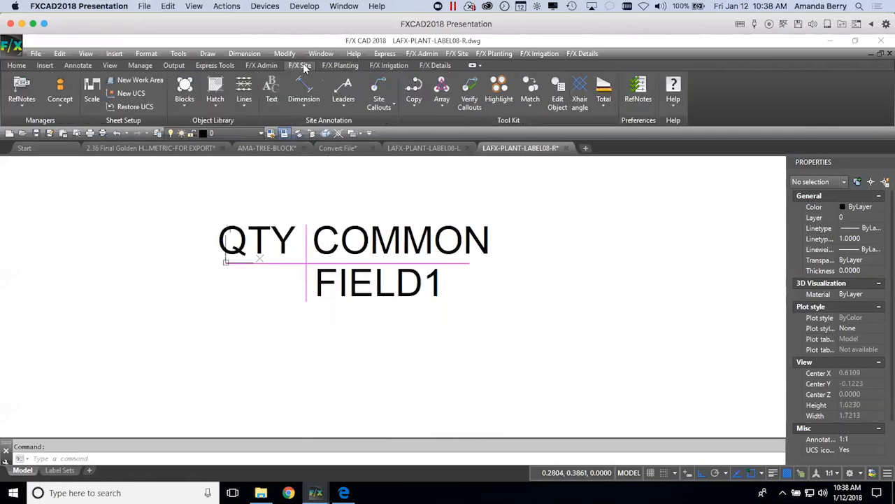
pyautogui.click(270, 90)
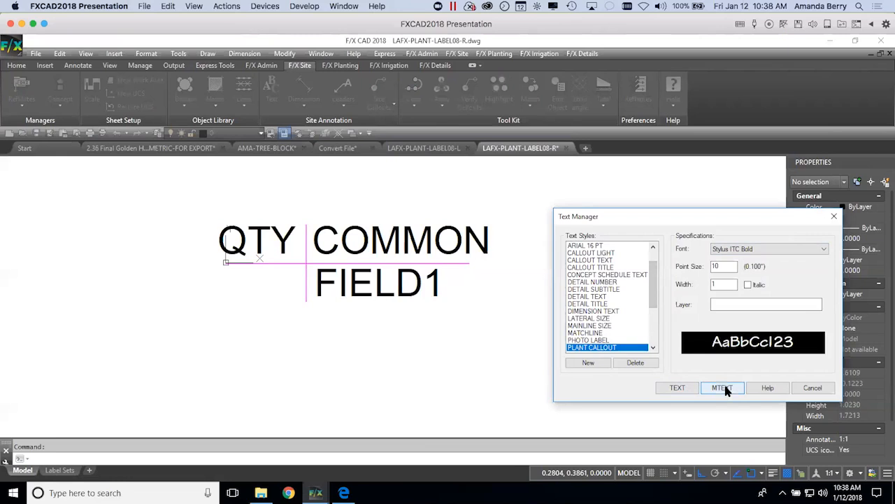
pyautogui.click(677, 388)
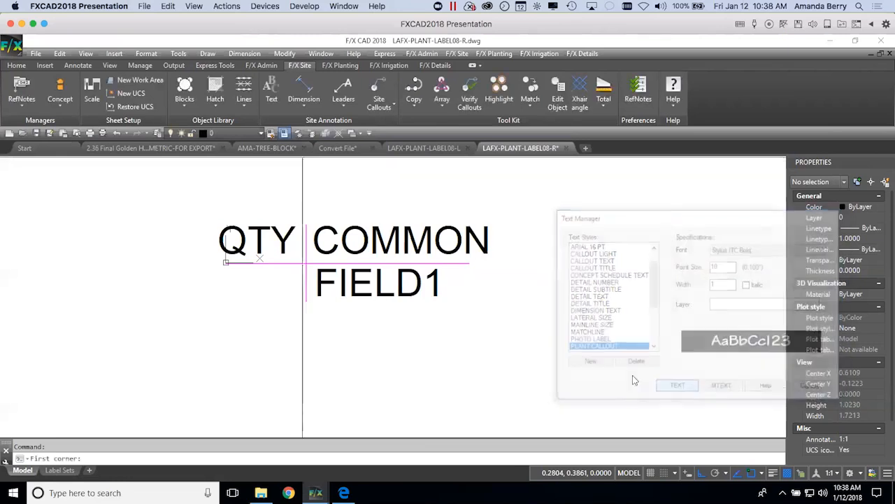
pyautogui.click(309, 363)
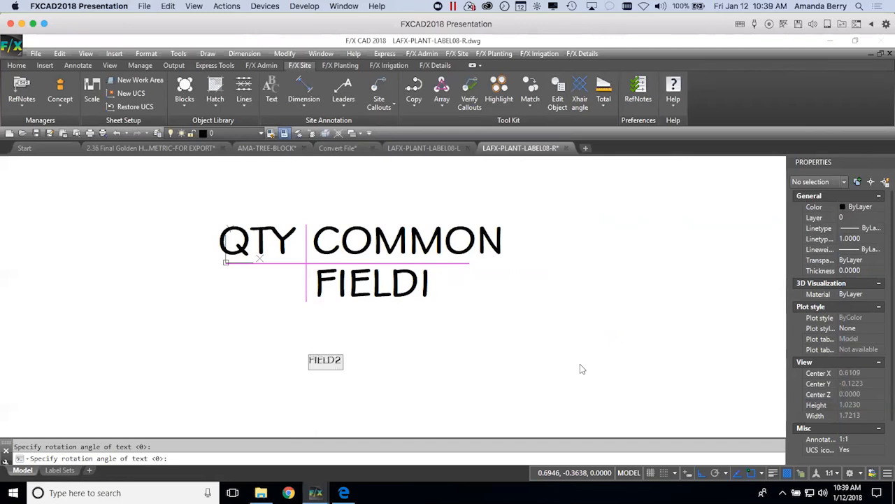
pyautogui.press('Escape')
# Set the FIELD2 text's height to 0.1 in LAFX-PLANT-LABEL08-R
pyautogui.scroll(-12, 580, 364)
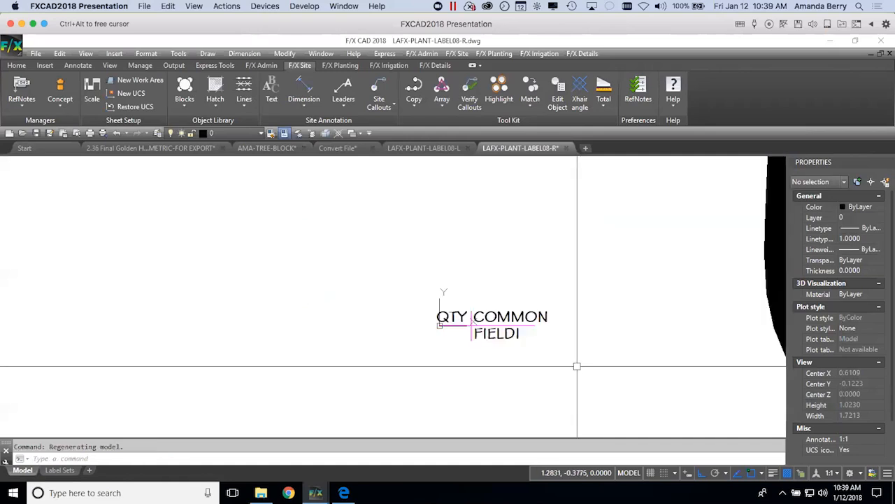
pyautogui.scroll(-4, 604, 366)
pyautogui.moveTo(633, 378); pyautogui.dragTo(523, 368, button='middle')
pyautogui.click(610, 359)
pyautogui.click(560, 276)
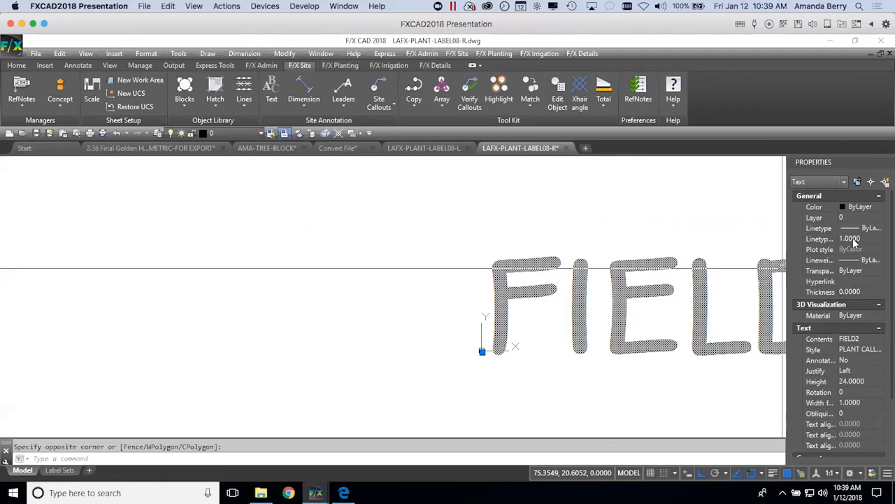
pyautogui.click(867, 382)
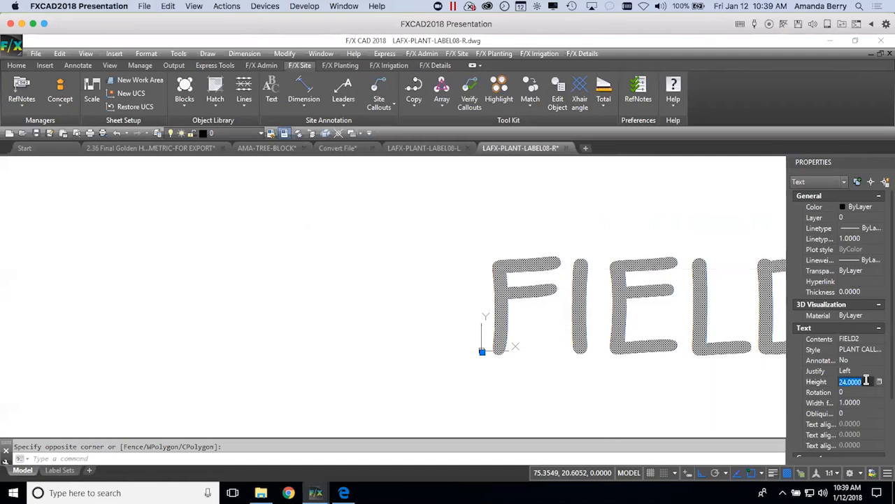
pyautogui.write('0.1')
pyautogui.press('Tab')
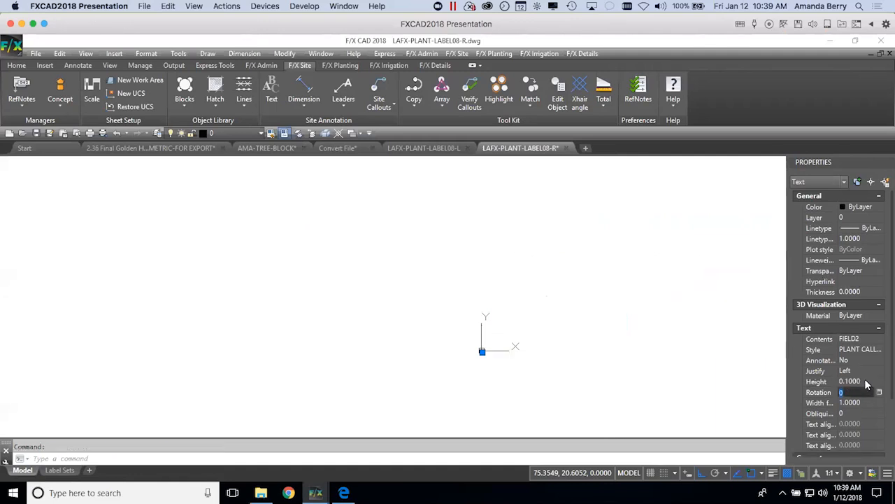
pyautogui.scroll(9, 460, 298)
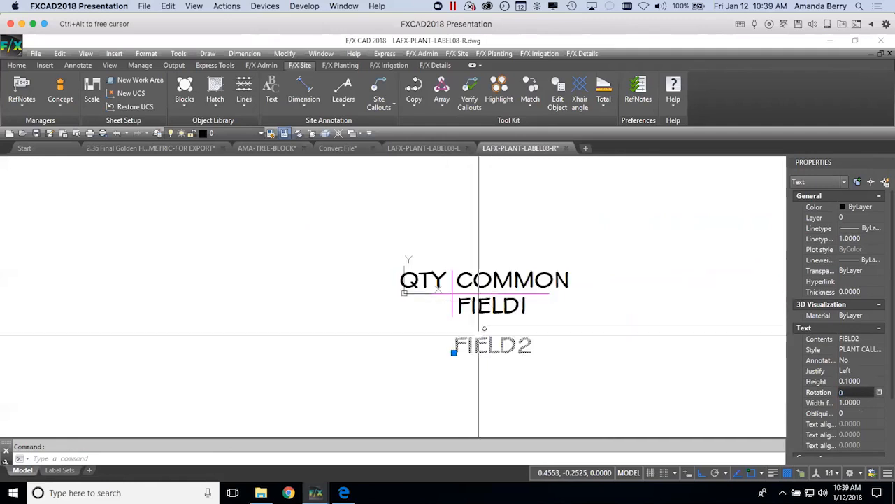
# With Ortho off, move the FIELD2 text directly beneath FIELD1 and aligned with it, and save the label file
pyautogui.click(427, 362)
pyautogui.click(414, 374)
pyautogui.click(421, 370)
pyautogui.press('F8')
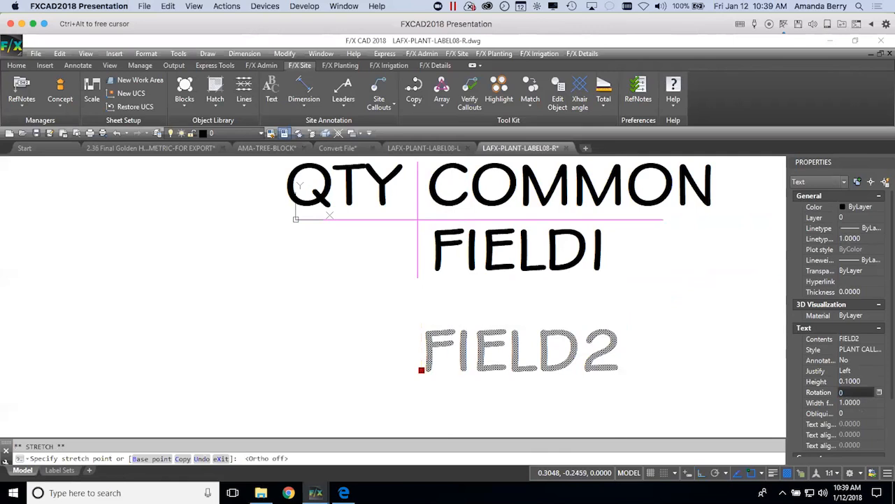
pyautogui.click(429, 334)
pyautogui.press('Escape')
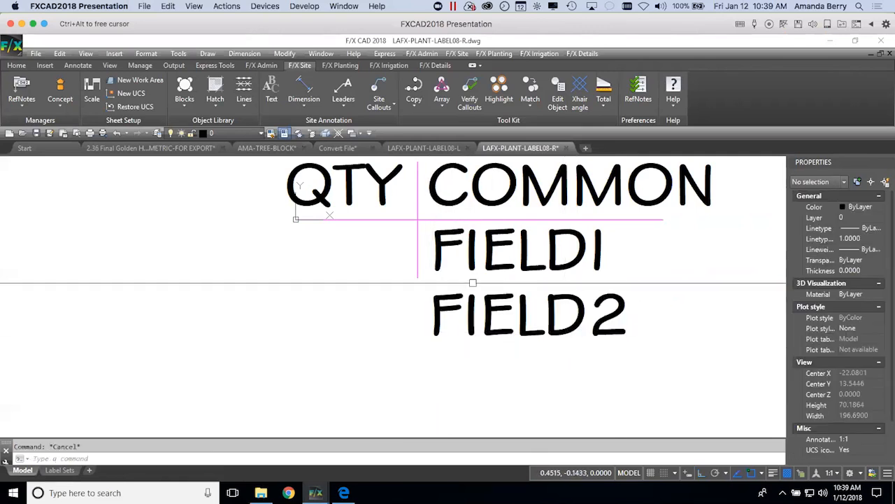
pyautogui.scroll(-3, 496, 334)
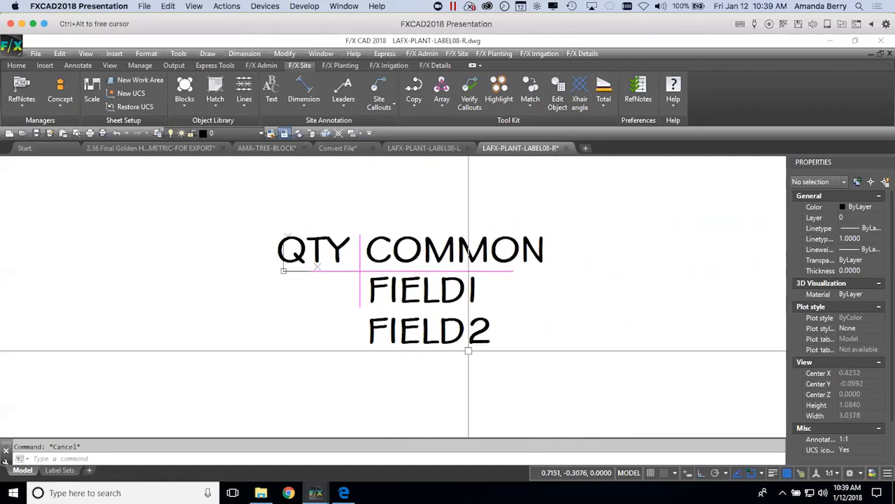
pyautogui.click(36, 133)
# In the 2.36 Final Golden Hills drawing, run REDEFINEBLOCK on the Golden Rain Tree label, and run Verify Callouts
pyautogui.click(151, 148)
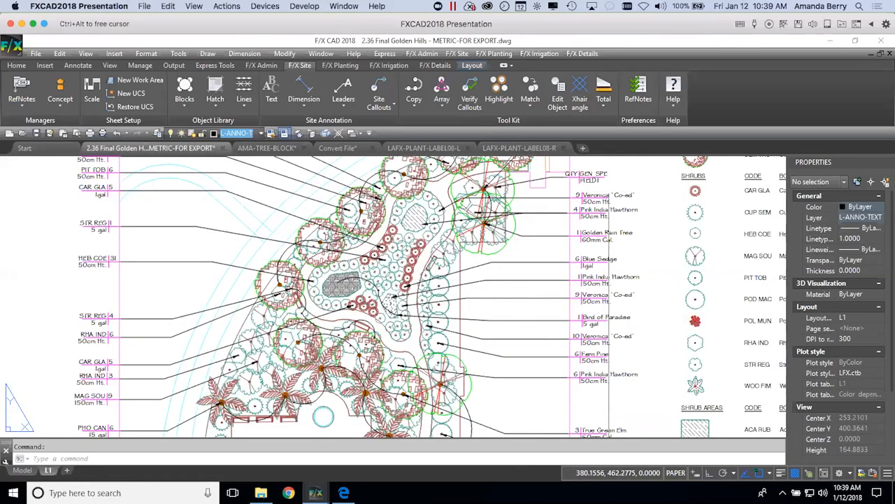
pyautogui.scroll(5, 599, 198)
pyautogui.scroll(-2, 598, 198)
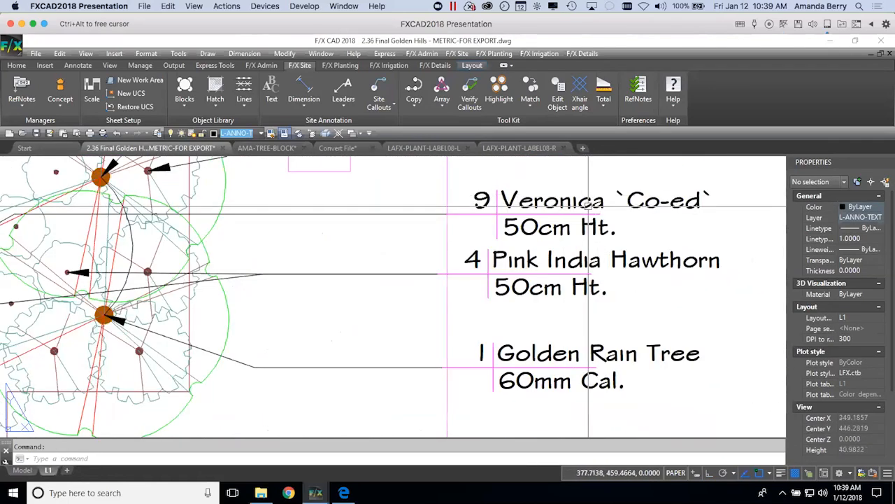
pyautogui.scroll(-4, 364, 245)
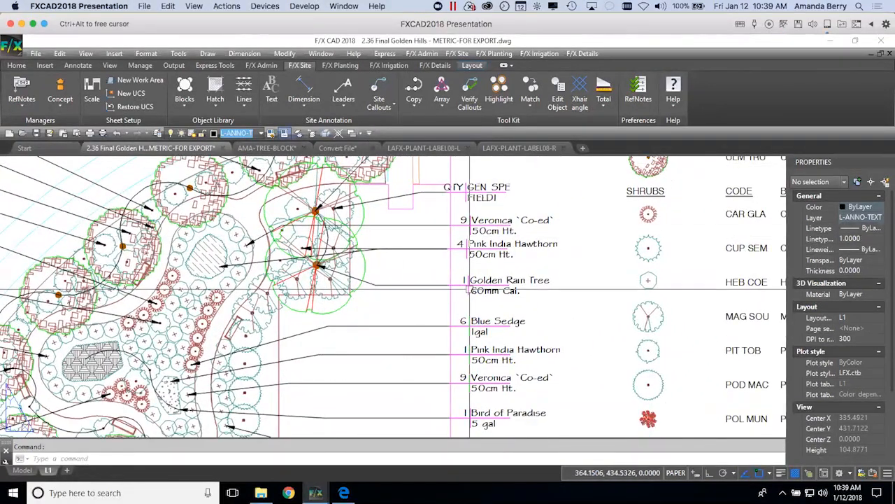
pyautogui.write('REDEFINE')
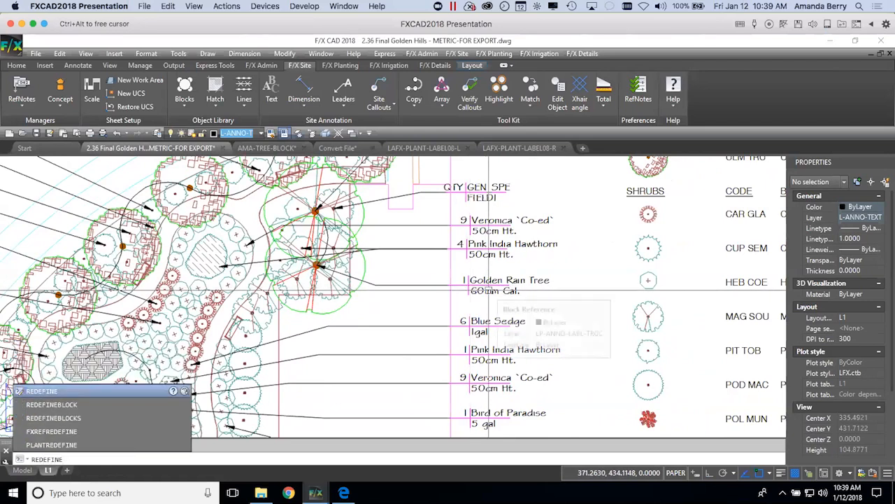
pyautogui.press('Down')
pyautogui.press('Return')
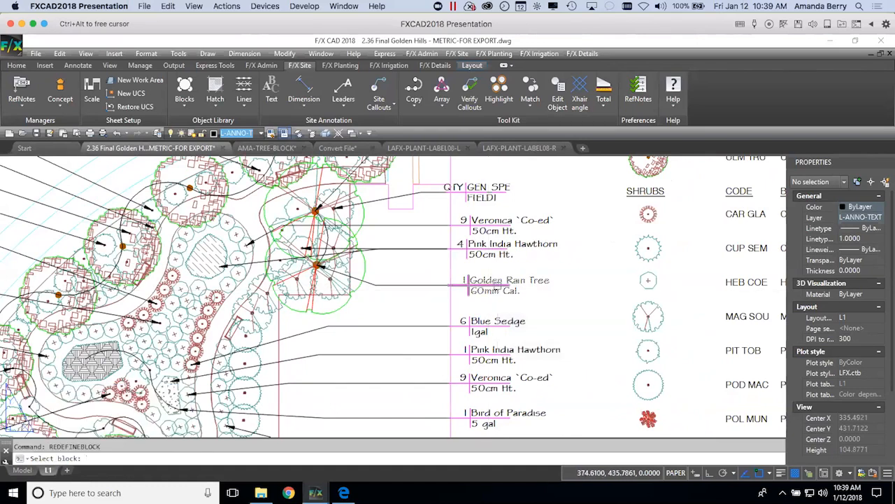
pyautogui.click(495, 287)
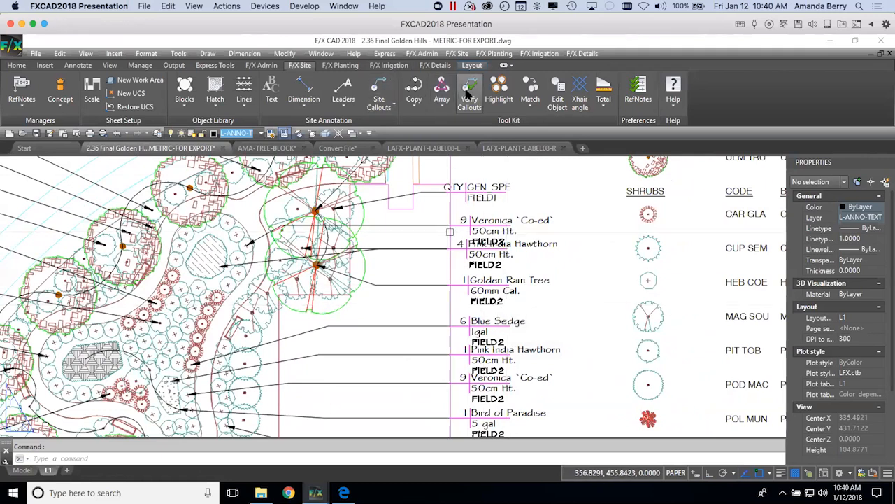
pyautogui.click(494, 283)
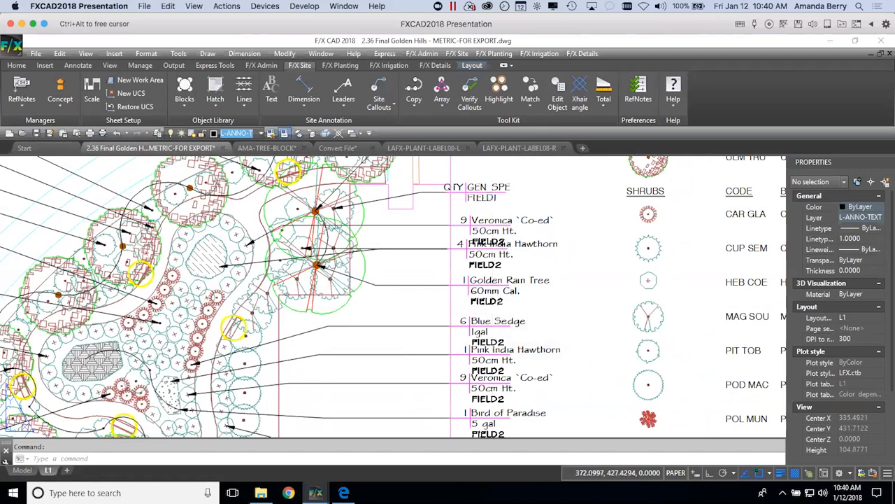
pyautogui.moveTo(493, 300); pyautogui.dragTo(533, 256, button='middle')
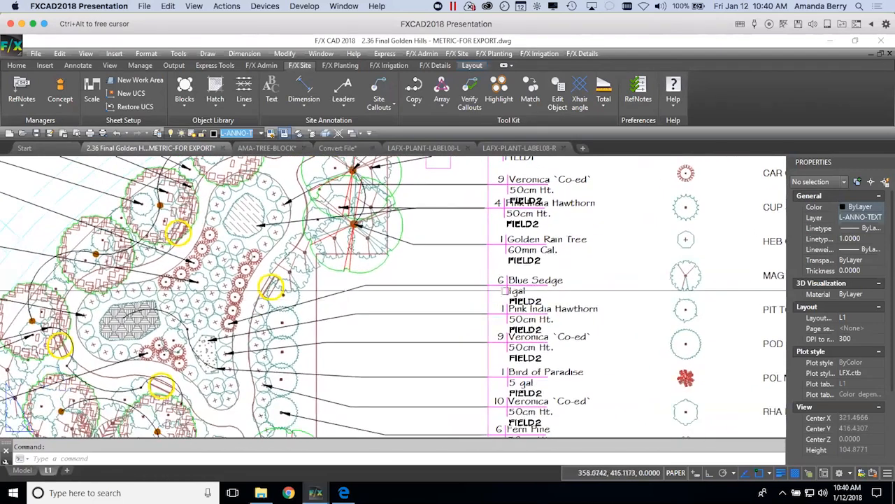
# Inside the plan viewport, place a new plant label with a leader for the Golden Rain Tree, and return to paper space
pyautogui.doubleClick(404, 264)
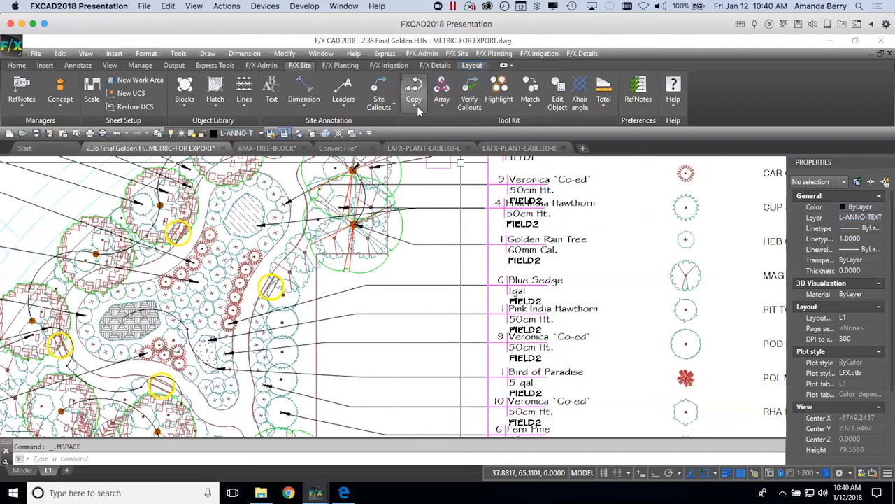
pyautogui.click(338, 65)
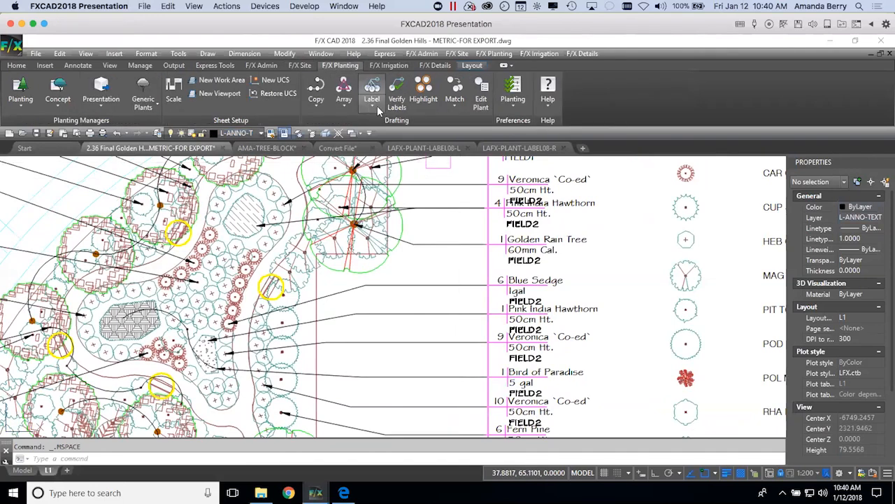
pyautogui.click(371, 105)
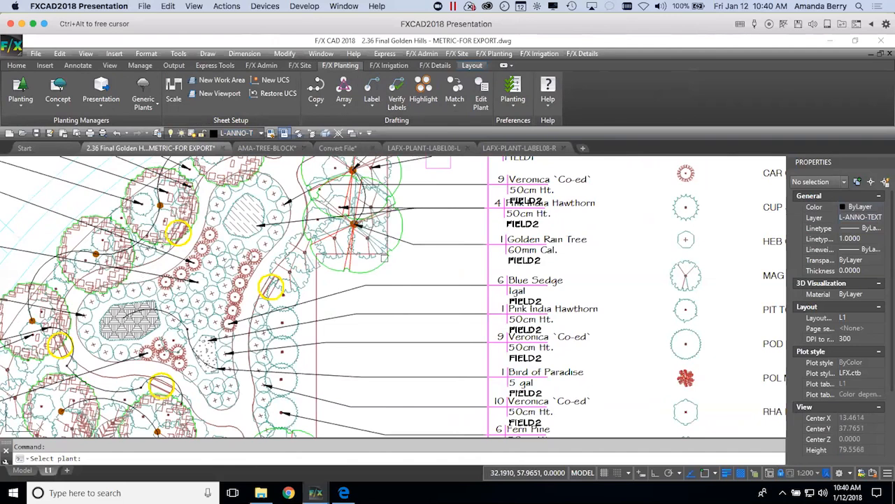
pyautogui.click(386, 260)
pyautogui.click(459, 276)
pyautogui.doubleClick(552, 277)
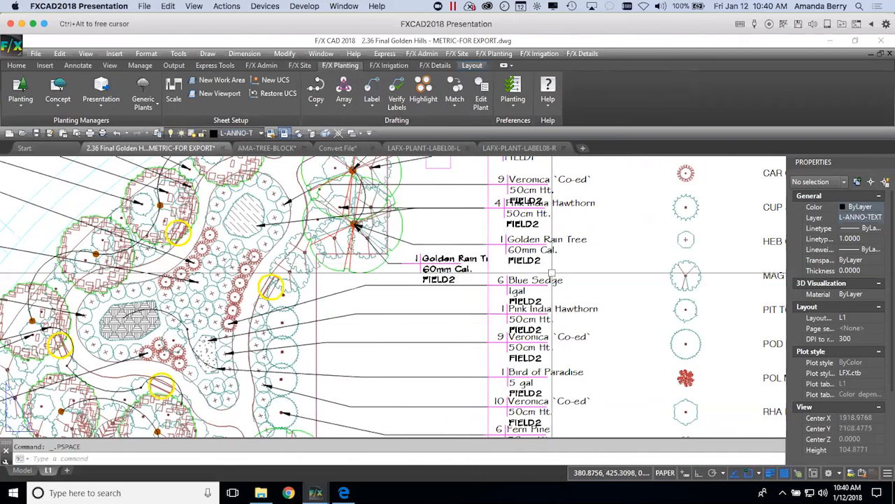
# In LAFX-PLANT-LABEL08-R, convert the FIELD2 text with TEXT2ATTRIB, keeping FIELD2 as tag, prompt and default, and save the file
pyautogui.click(519, 148)
pyautogui.click(430, 336)
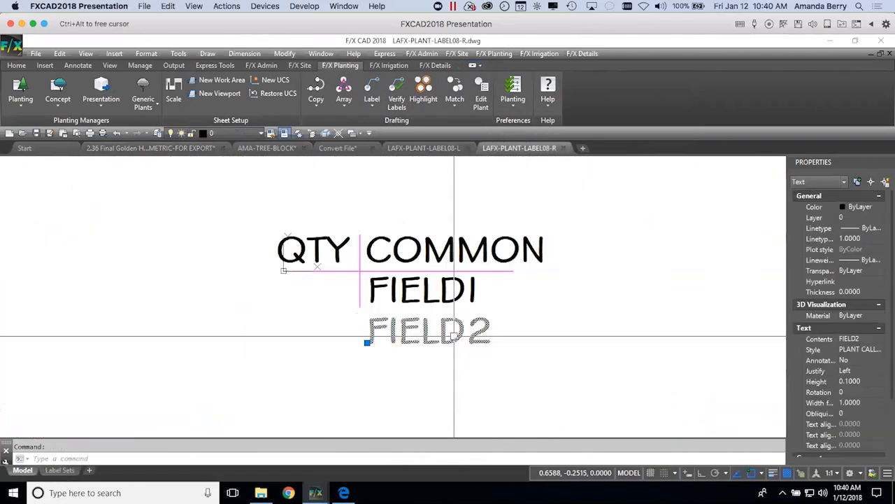
pyautogui.moveTo(433, 358); pyautogui.dragTo(422, 358, button='middle')
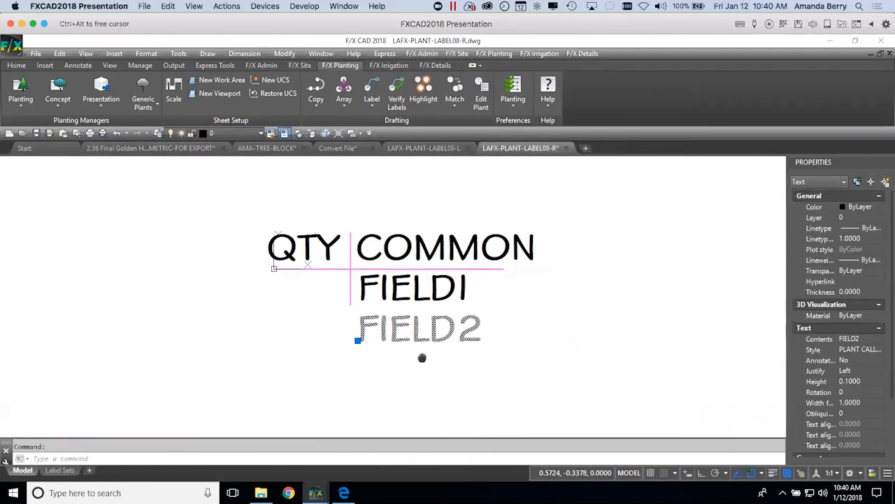
pyautogui.press('Escape')
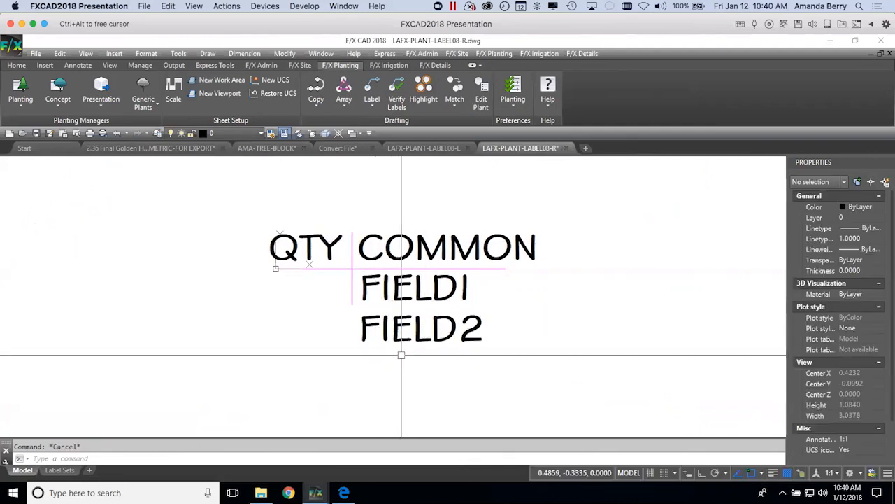
pyautogui.write('TE')
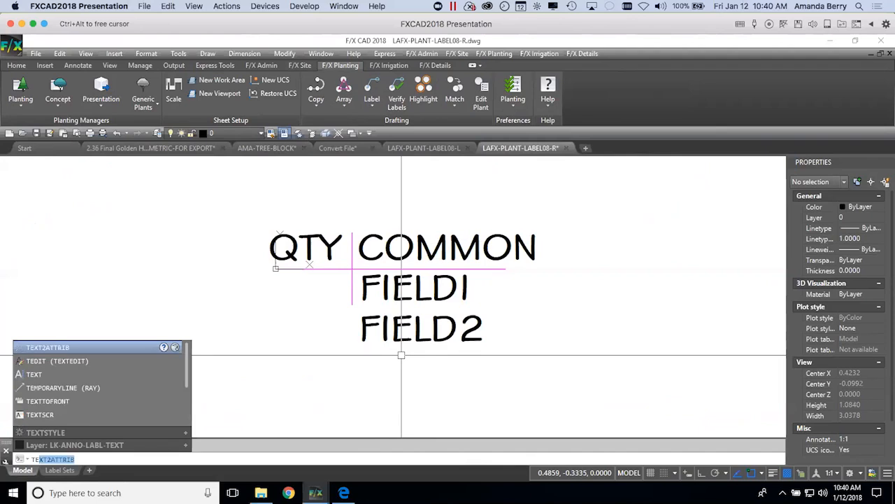
pyautogui.press('Return')
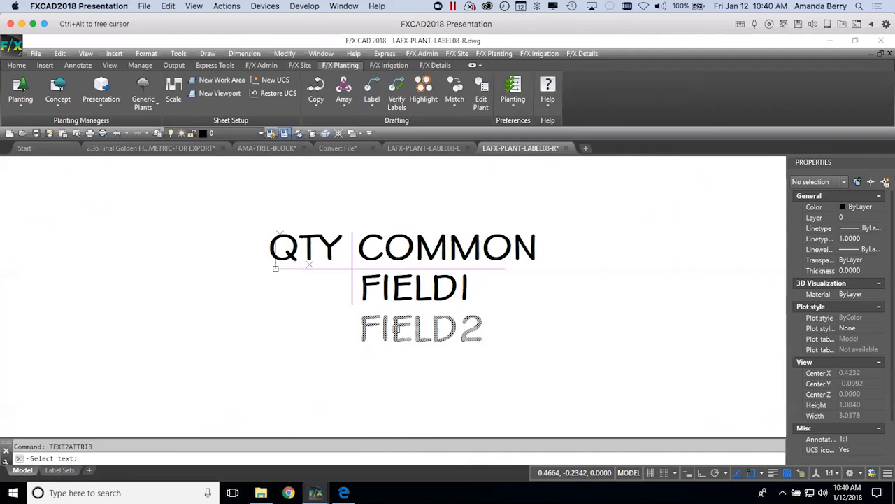
pyautogui.click(403, 325)
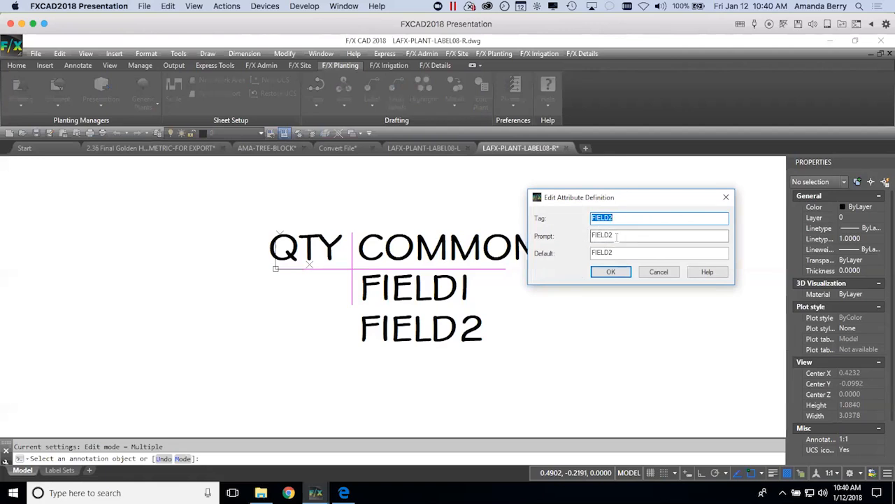
pyautogui.click(612, 273)
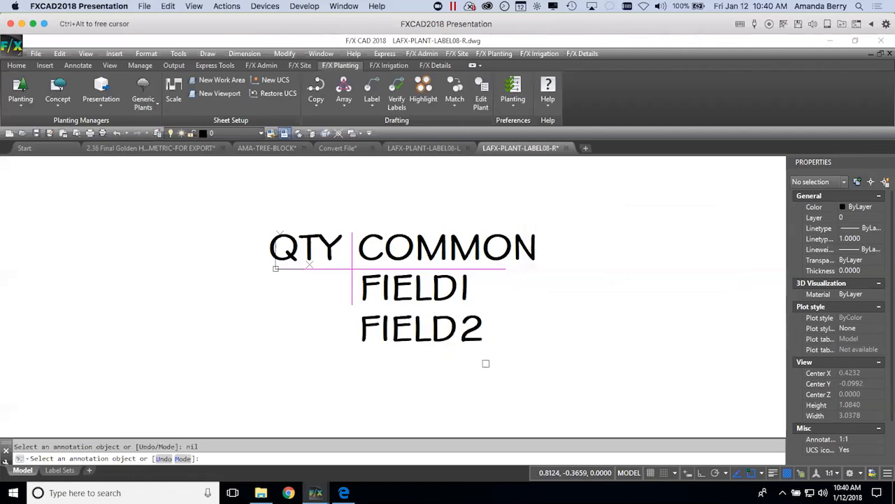
pyautogui.click(454, 328)
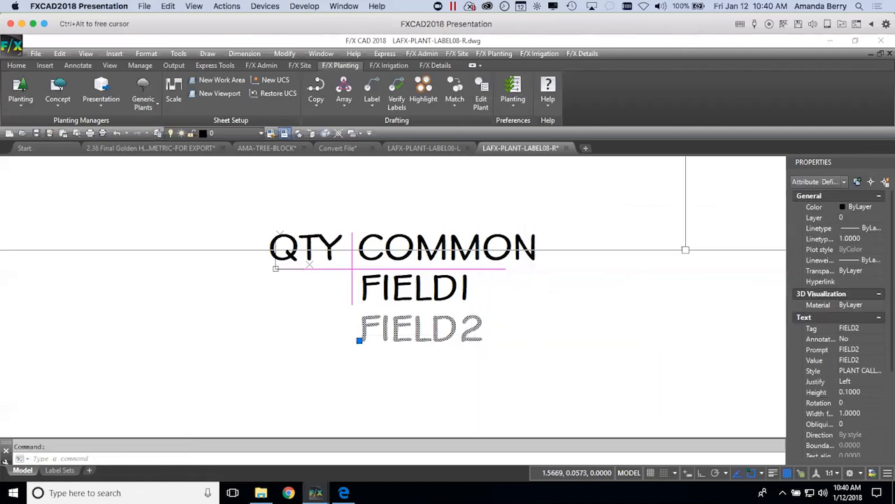
pyautogui.press('Escape')
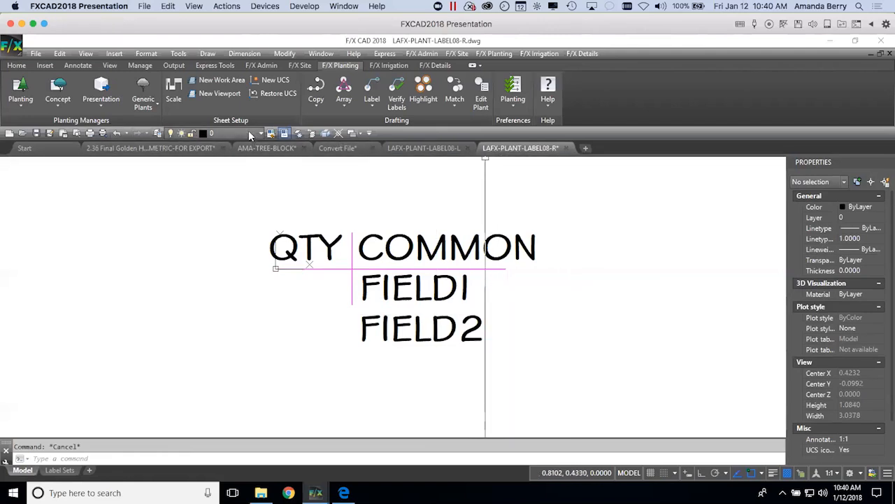
# Back in the 2.36 Final Golden Hills drawing, run REDEFINEBLOCK on the original Golden Rain Tree label in the callout column
pyautogui.click(192, 148)
pyautogui.moveTo(555, 273); pyautogui.dragTo(533, 284, button='middle')
pyautogui.click(444, 290)
pyautogui.click(379, 265)
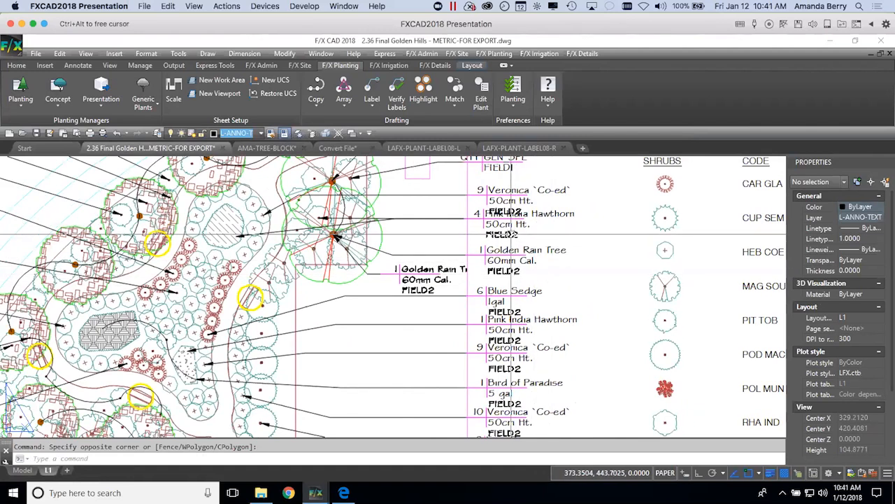
pyautogui.click(511, 234)
pyautogui.press('Escape')
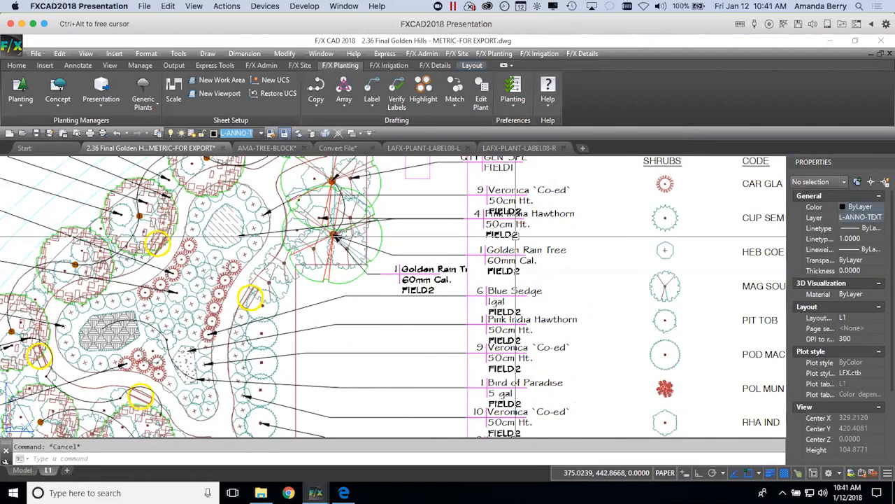
pyautogui.write('REDEFINE')
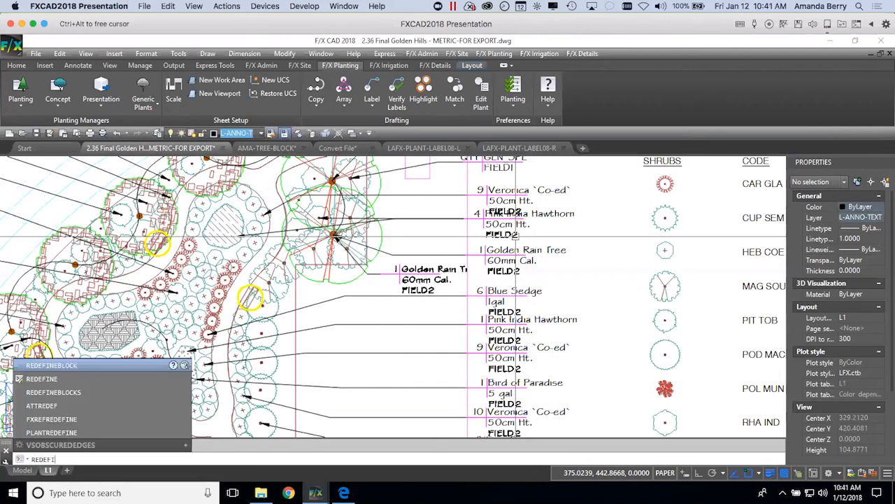
pyautogui.press('Down')
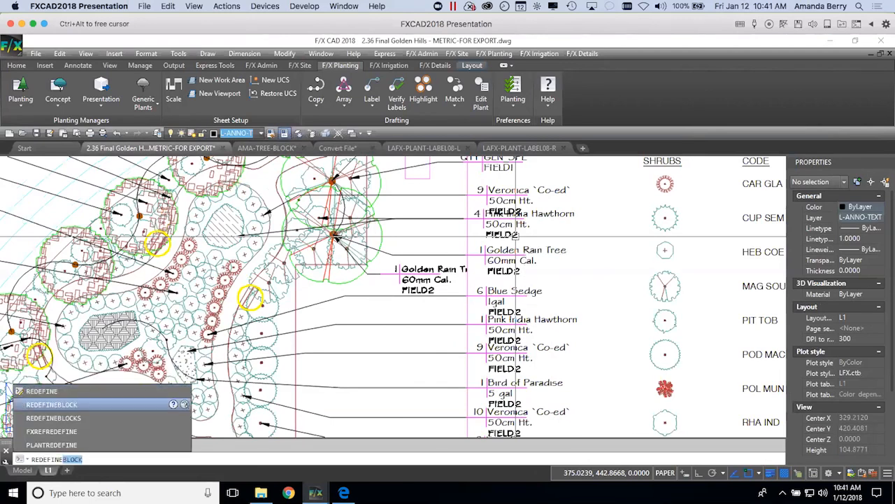
pyautogui.press('Return')
pyautogui.click(488, 258)
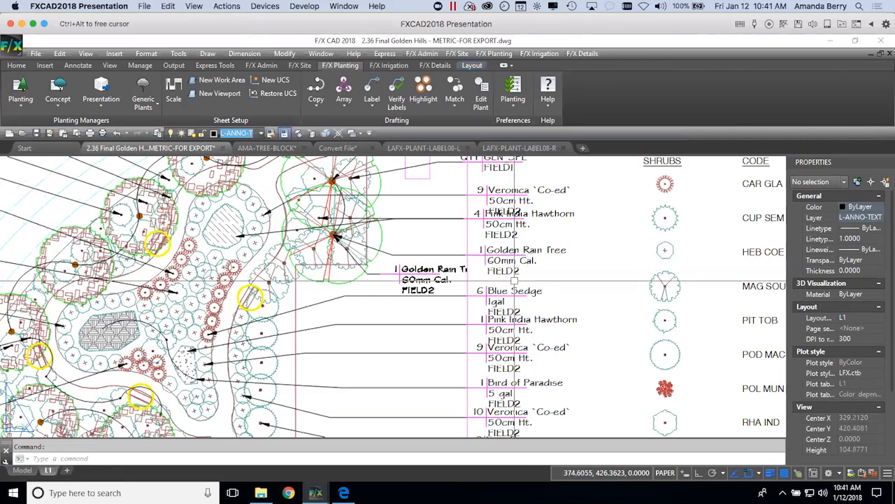
# Inside the plan viewport, place another plant label with a leader for the Golden Rain Tree, beneath the existing test label
pyautogui.doubleClick(449, 282)
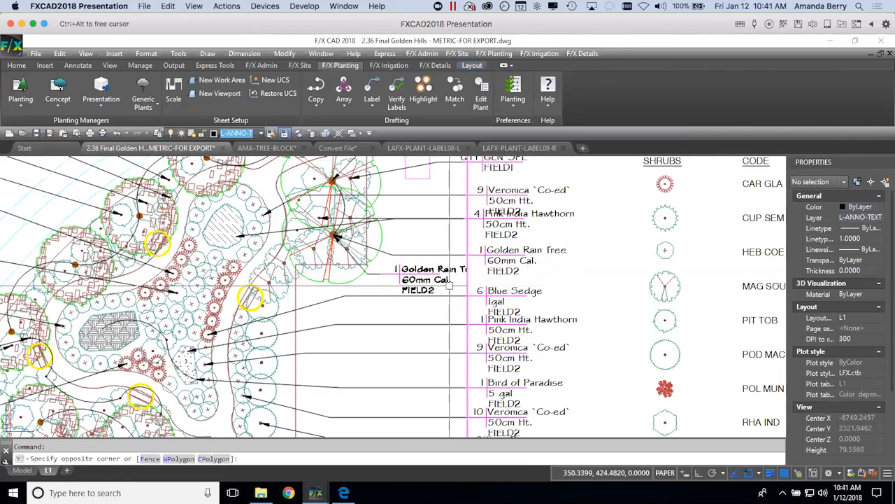
pyautogui.click(371, 87)
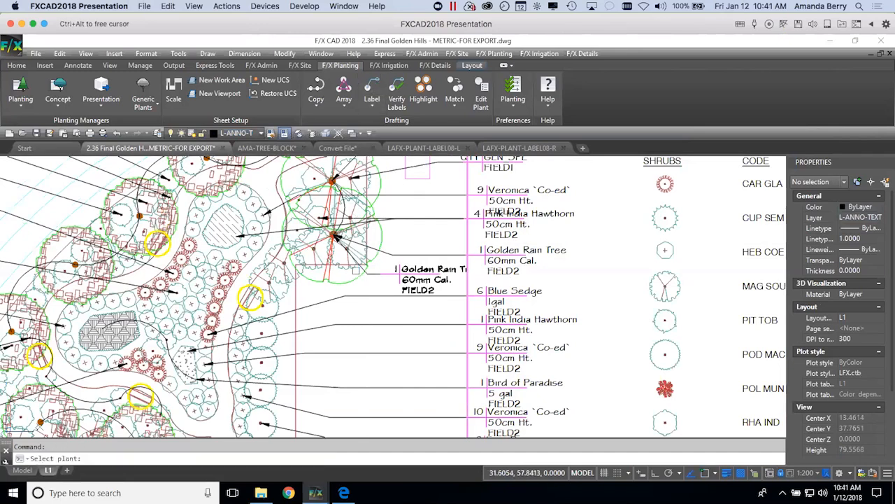
pyautogui.click(359, 274)
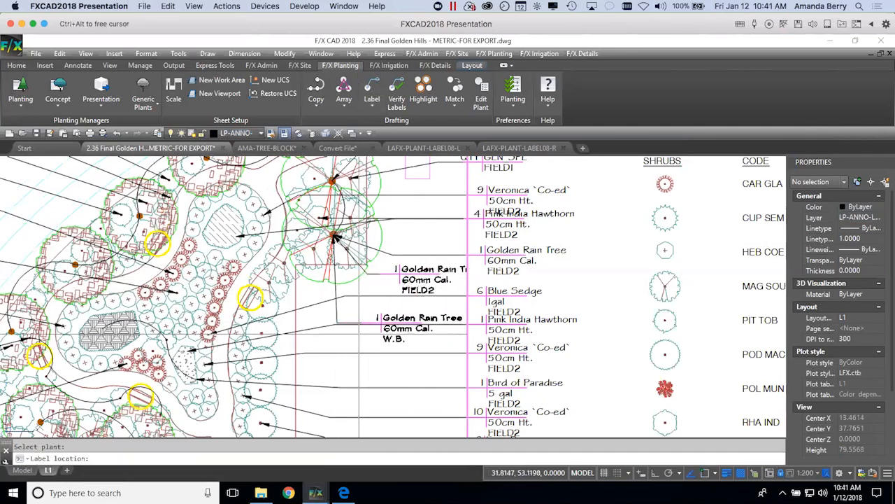
pyautogui.click(361, 329)
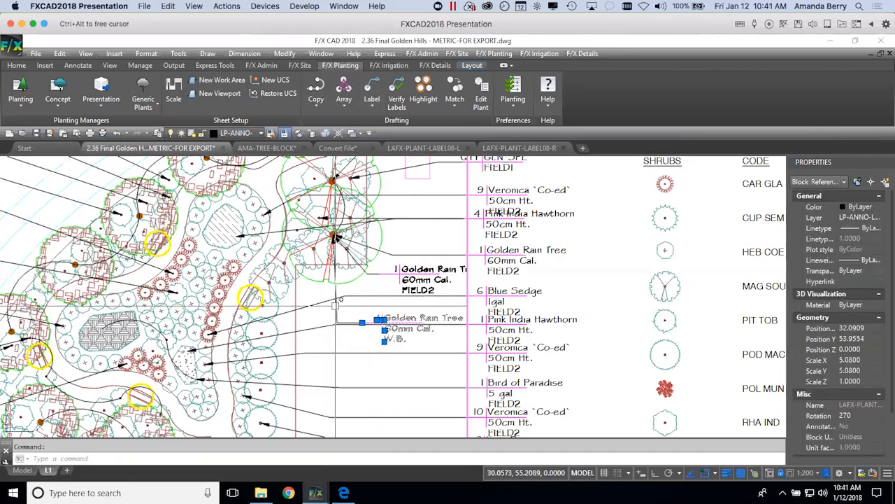
# Delete both test Golden Rain Tree labels with their leaders, and run Verify Labels from paper space
pyautogui.click(402, 281)
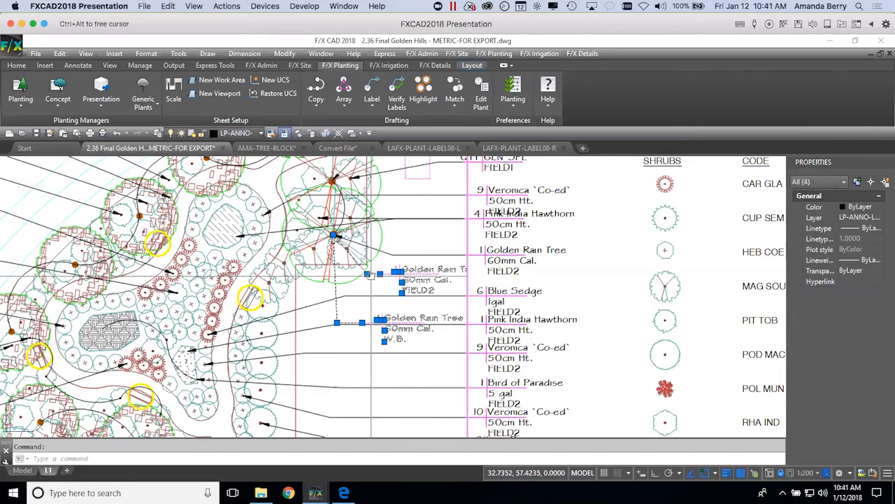
pyautogui.press('Delete')
pyautogui.doubleClick(581, 258)
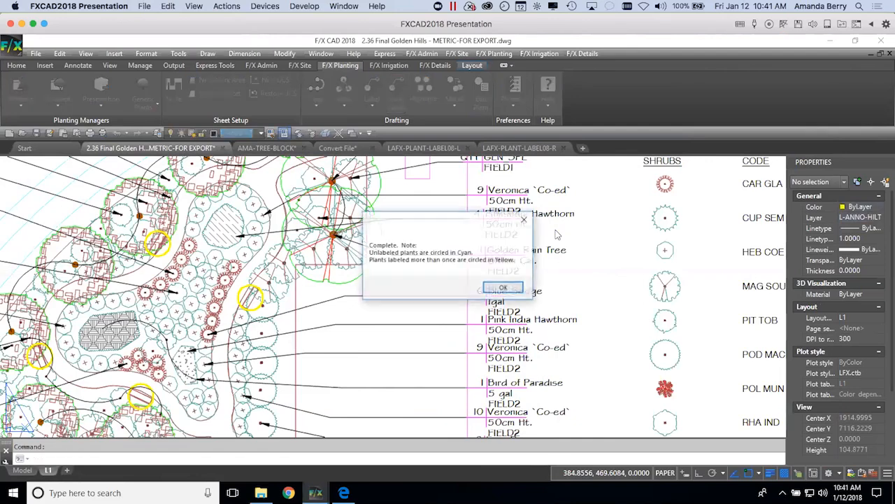
pyautogui.click(504, 288)
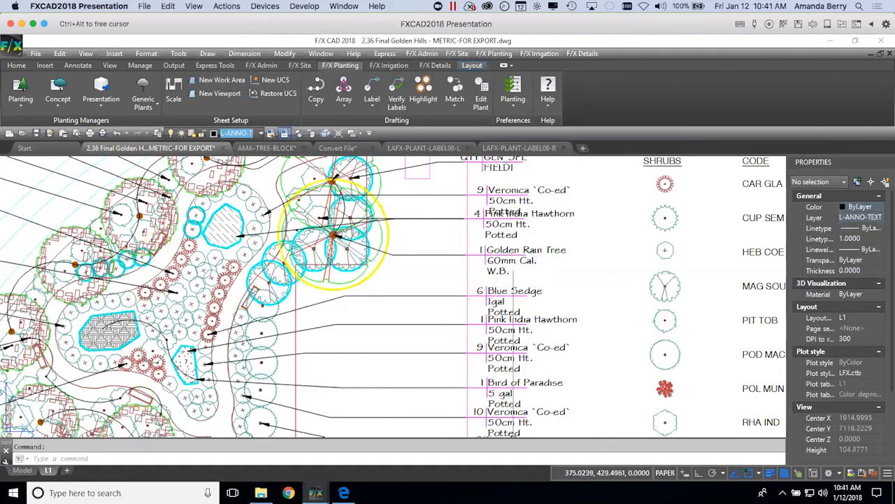
# Reposition the Pink India Hawthorn label under Fern Pine farther down the callout column, away from the Fern Pine label
pyautogui.moveTo(540, 396); pyautogui.dragTo(541, 252, button='middle')
pyautogui.moveTo(535, 322); pyautogui.dragTo(543, 295, button='middle')
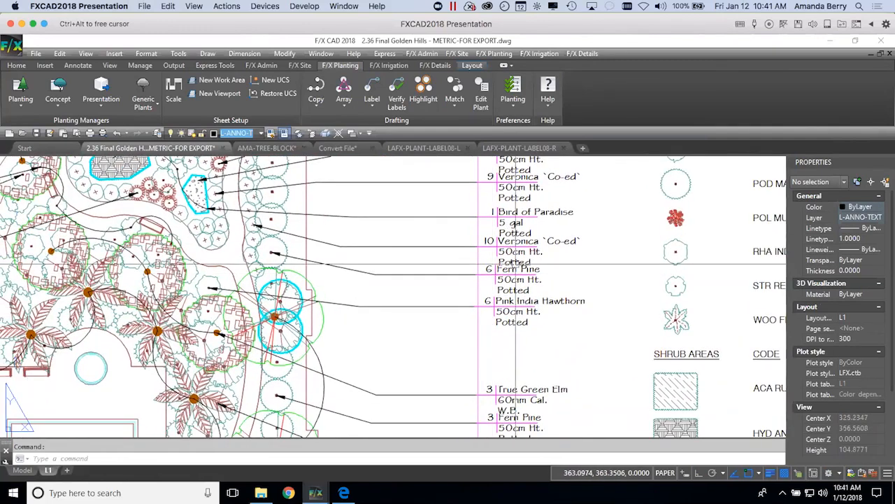
pyautogui.click(369, 109)
pyautogui.click(389, 128)
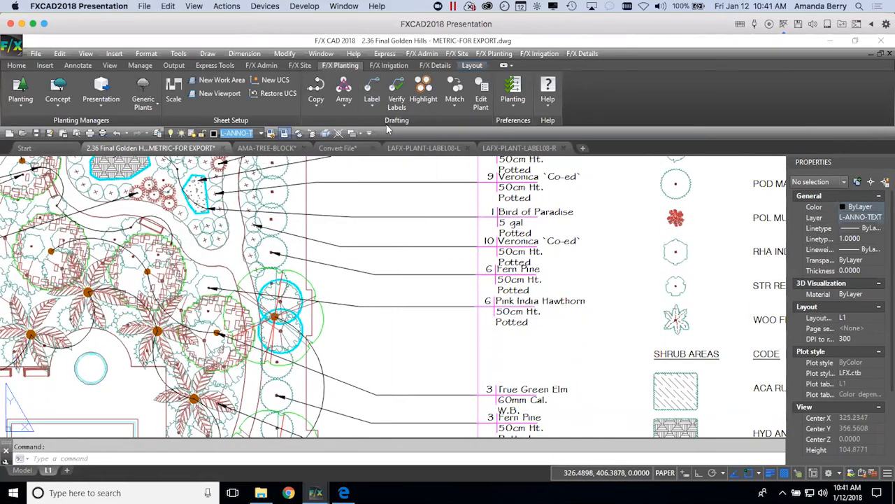
pyautogui.click(500, 311)
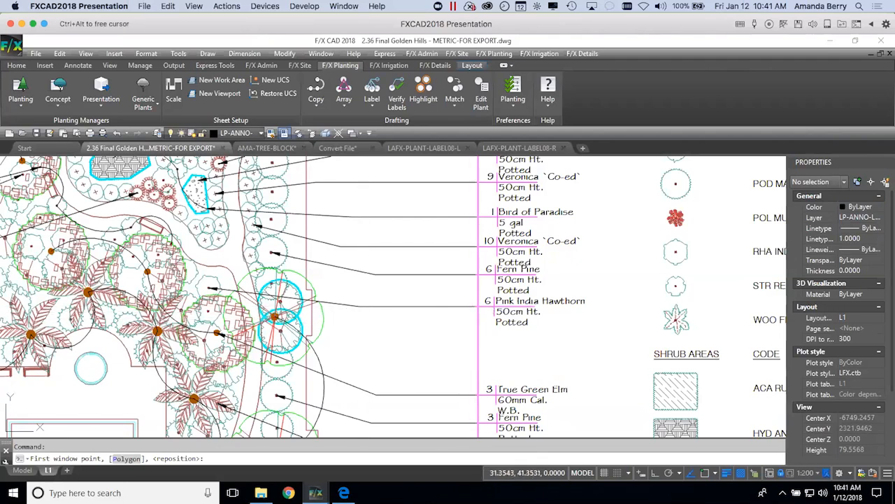
pyautogui.press('Return')
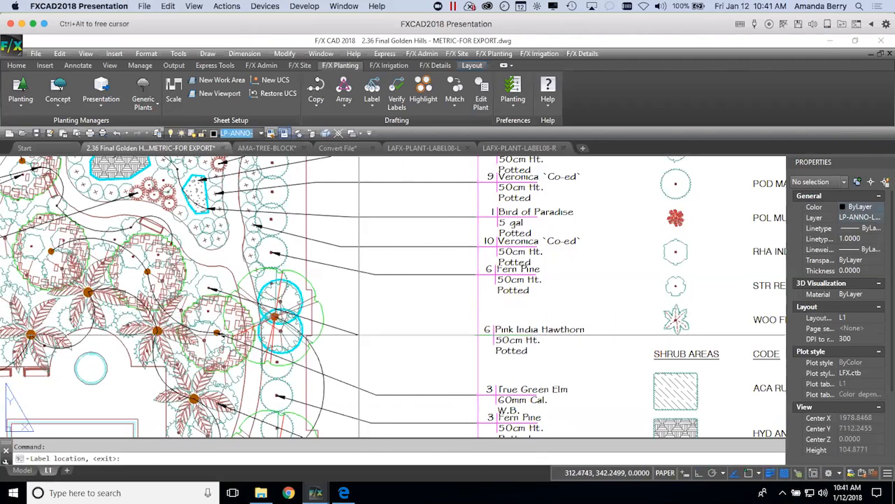
pyautogui.click(358, 335)
pyautogui.click(537, 297)
pyautogui.click(605, 297)
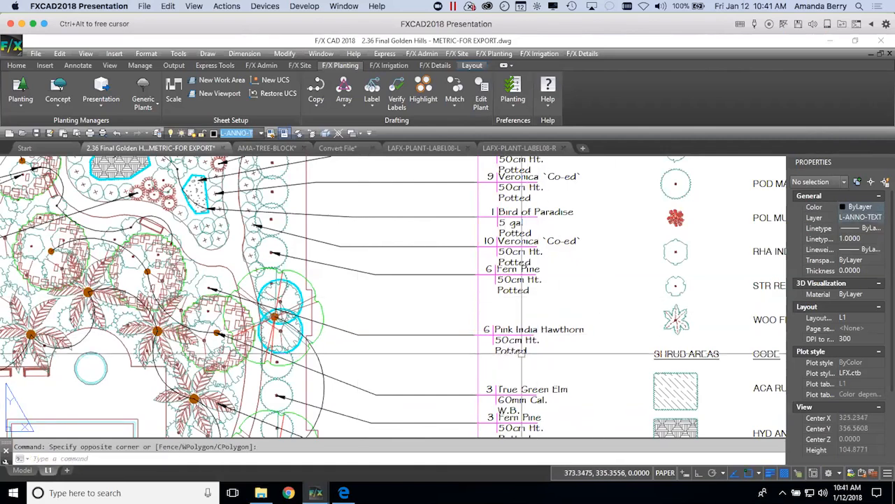
# Examine the updated callouts in the plan and the attribute layout in LAFX-PLANT-LABEL08-R
pyautogui.scroll(-4, 521, 352)
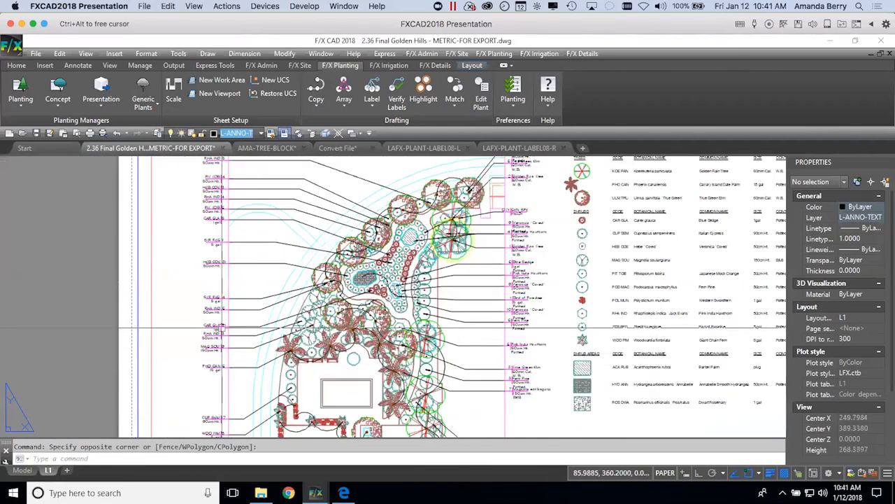
pyautogui.scroll(4, 544, 346)
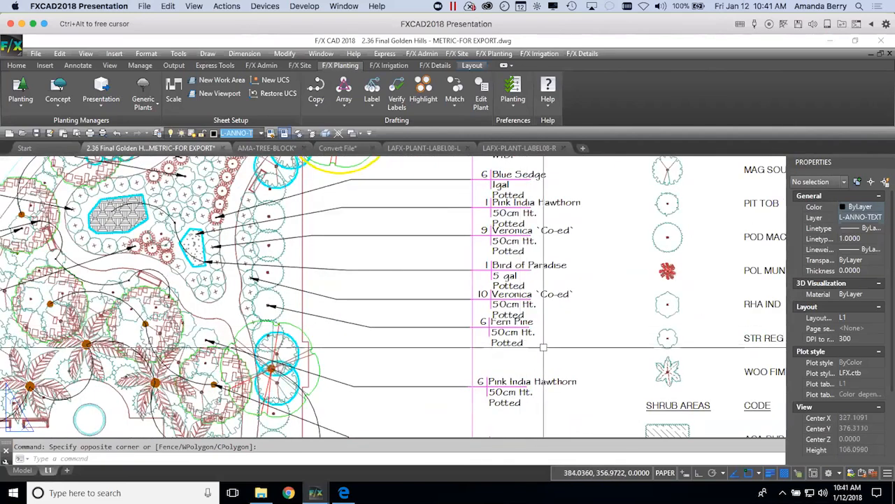
pyautogui.moveTo(544, 346); pyautogui.dragTo(501, 339, button='middle')
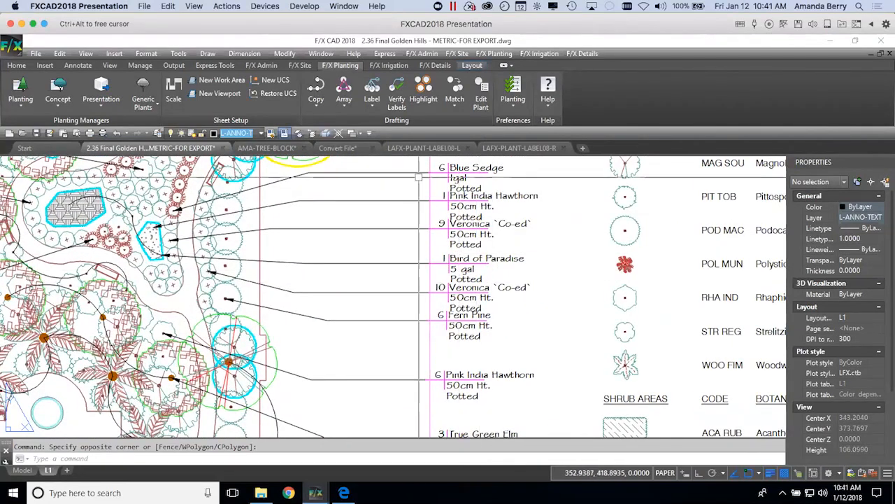
pyautogui.click(549, 149)
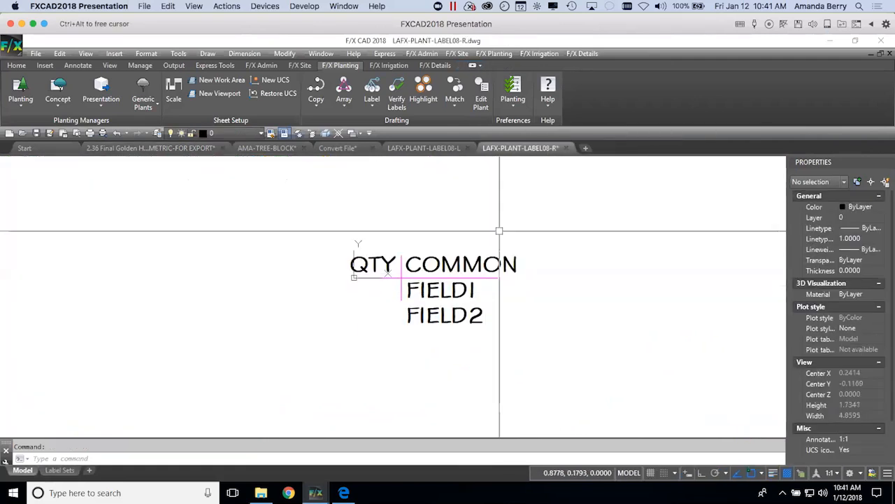
# In the 2.36 Final Golden Hills drawing, draw a four-point zigzag polyline across the Veronica `Co-ed` label below Bird of Paradise
pyautogui.click(186, 149)
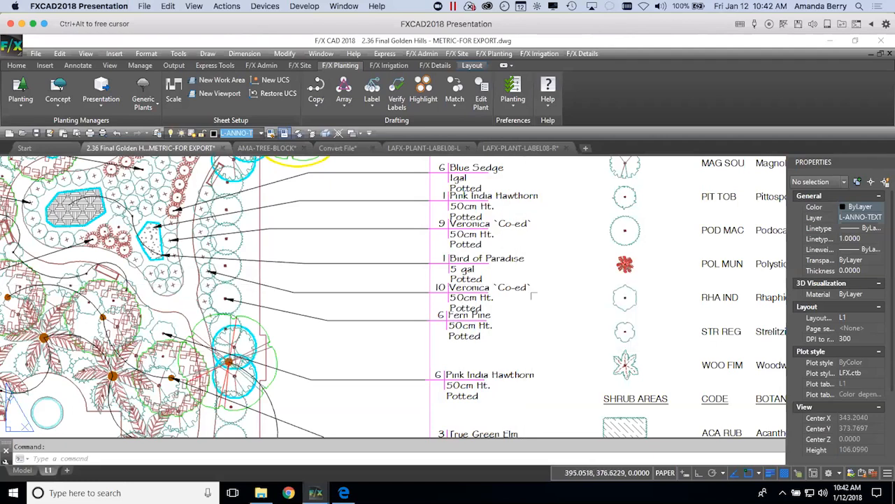
pyautogui.press('Return')
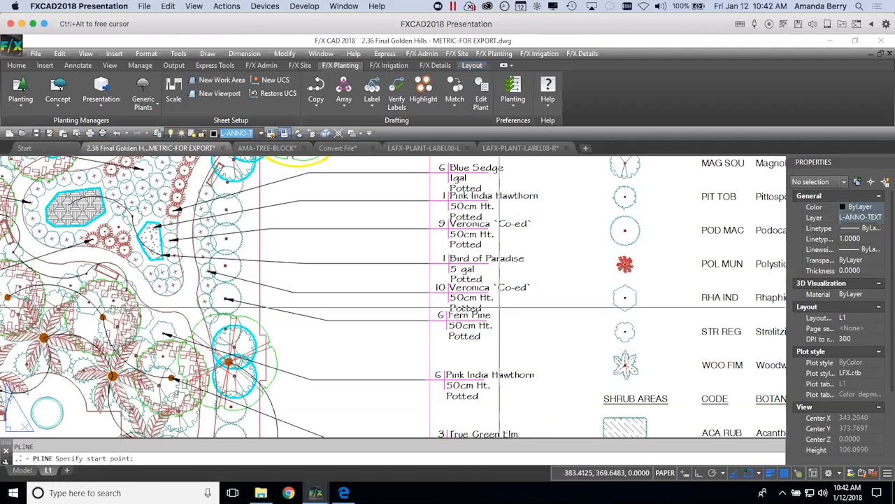
pyautogui.click(500, 305)
pyautogui.click(508, 262)
pyautogui.click(515, 308)
pyautogui.click(528, 269)
pyautogui.press('Return')
# Send the zigzag polyline to the back of the draw order
pyautogui.click(524, 280)
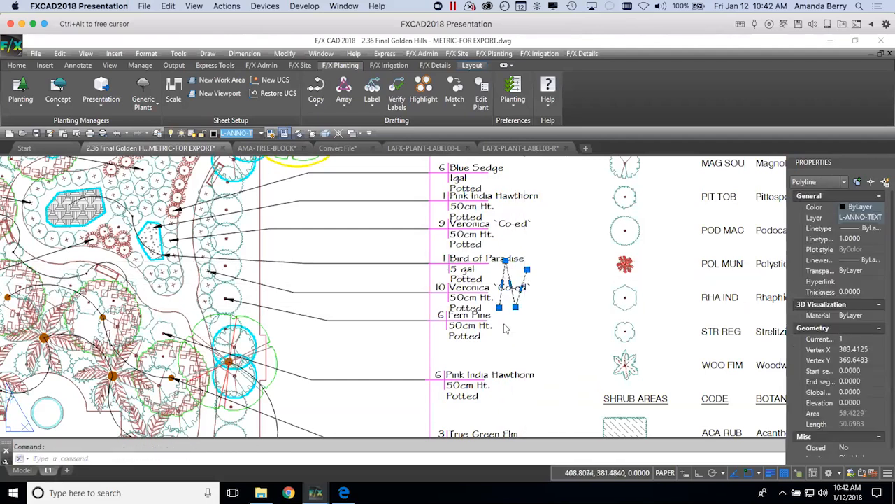
pyautogui.rightClick(567, 284)
pyautogui.moveTo(603, 338)
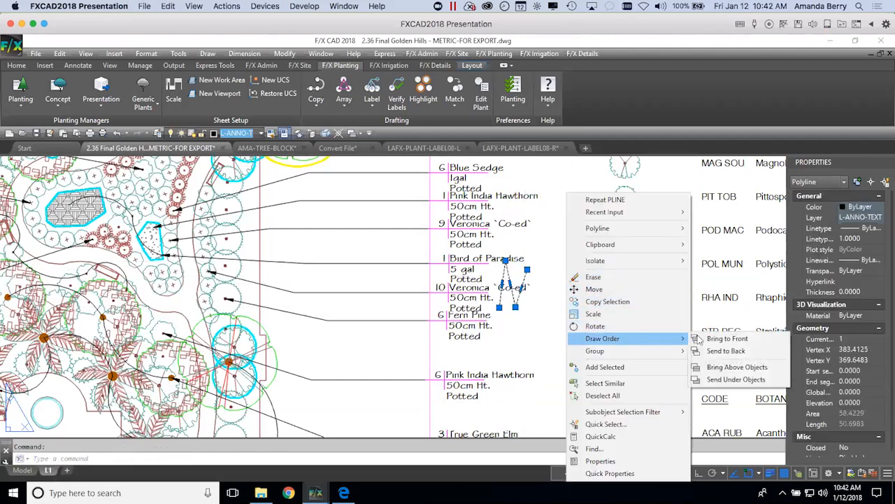
pyautogui.click(727, 351)
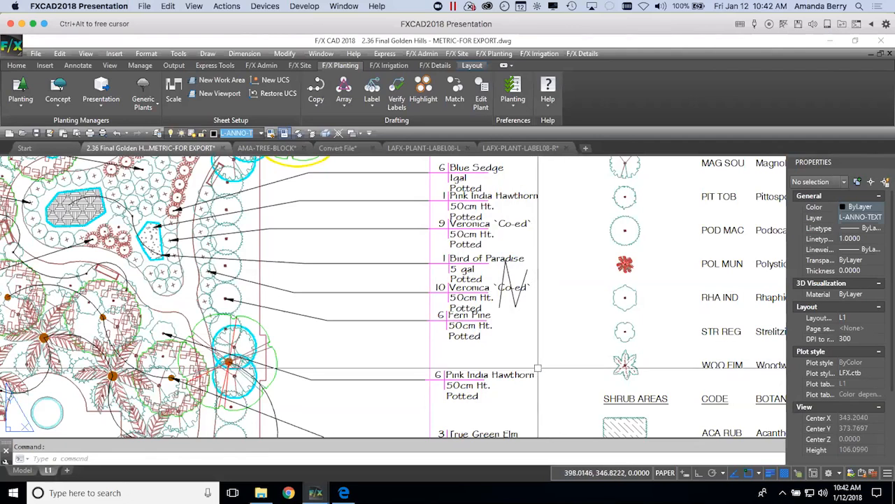
# In LAFX-PLANT-LABEL08-R, set the COMMON attribute's Multiple lines property to Yes
pyautogui.click(532, 149)
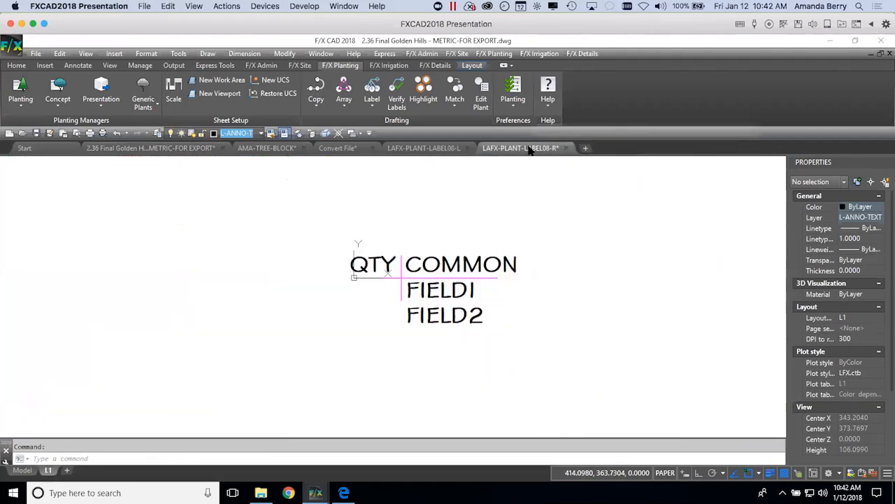
pyautogui.click(500, 264)
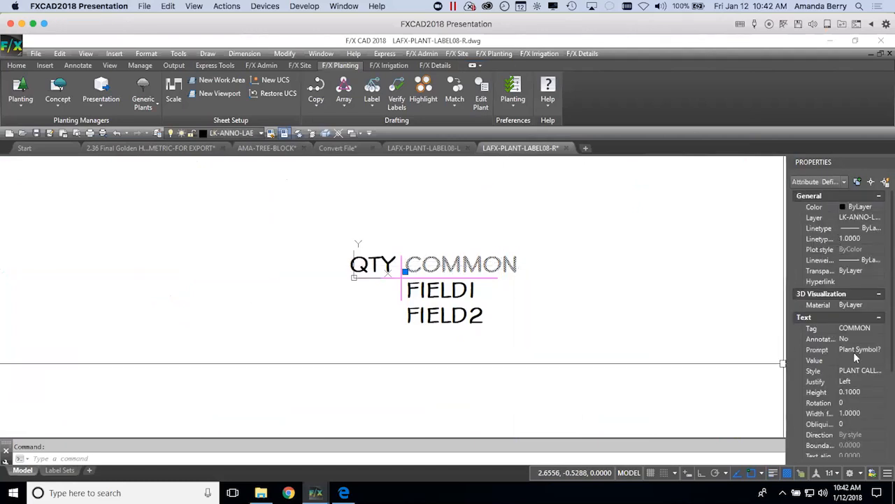
pyautogui.scroll(-4, 854, 348)
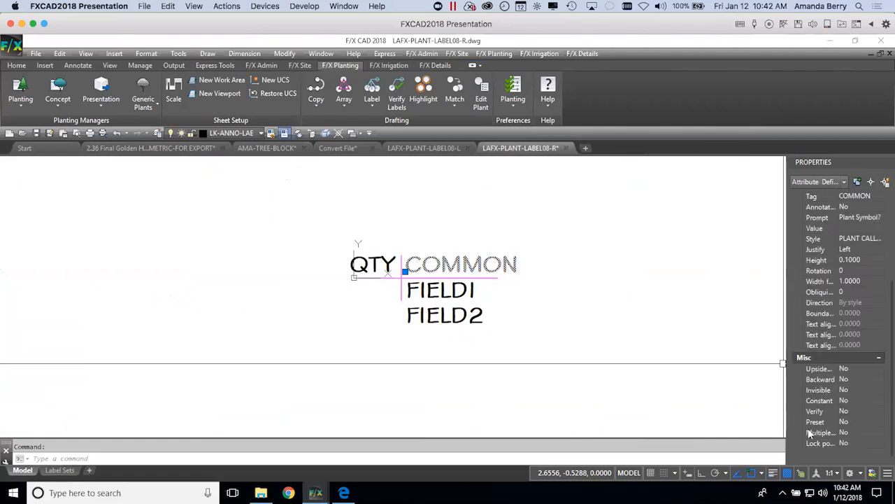
pyautogui.click(852, 444)
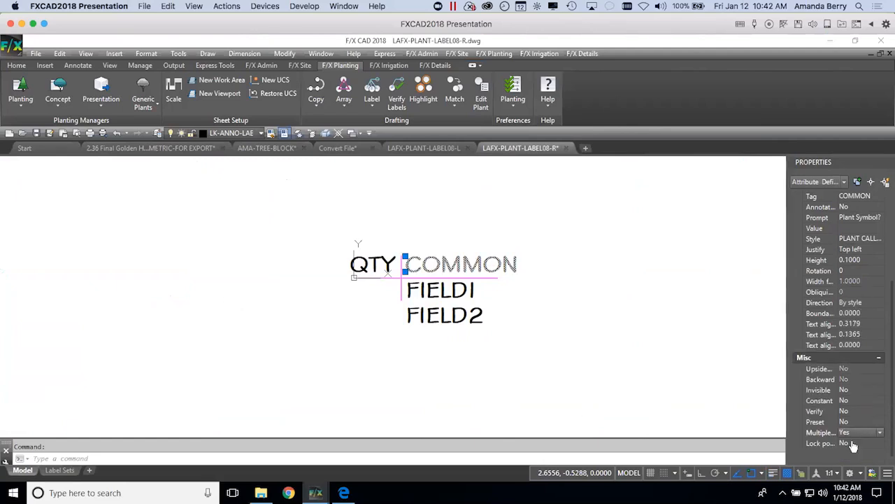
# Apply a background mask to the COMMON attribute's default text, with border offset factor 1 and the drawing background color
pyautogui.click(516, 280)
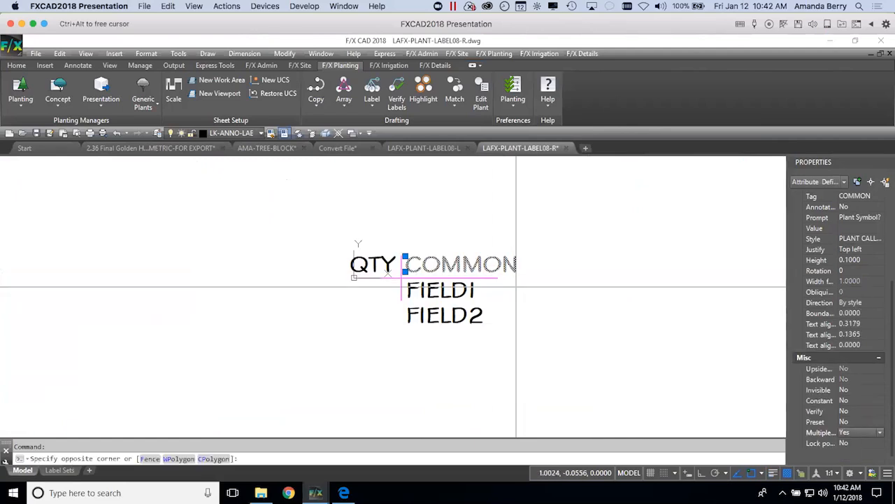
pyautogui.doubleClick(501, 262)
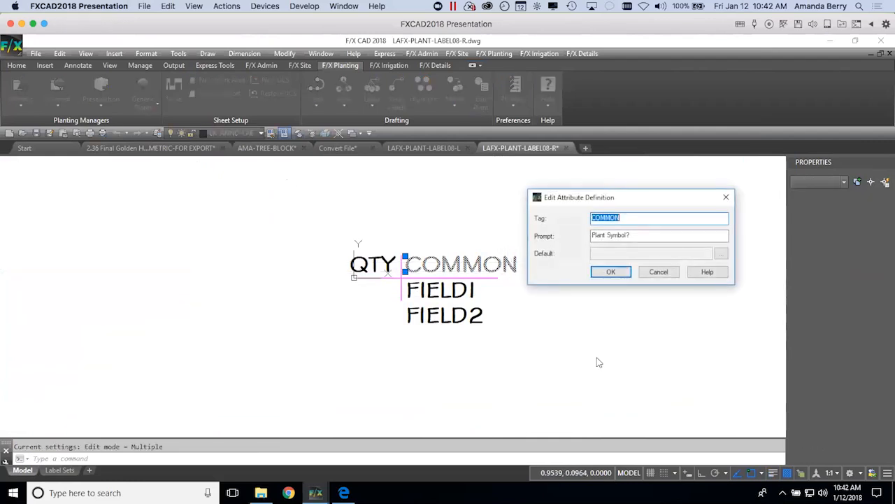
pyautogui.click(722, 254)
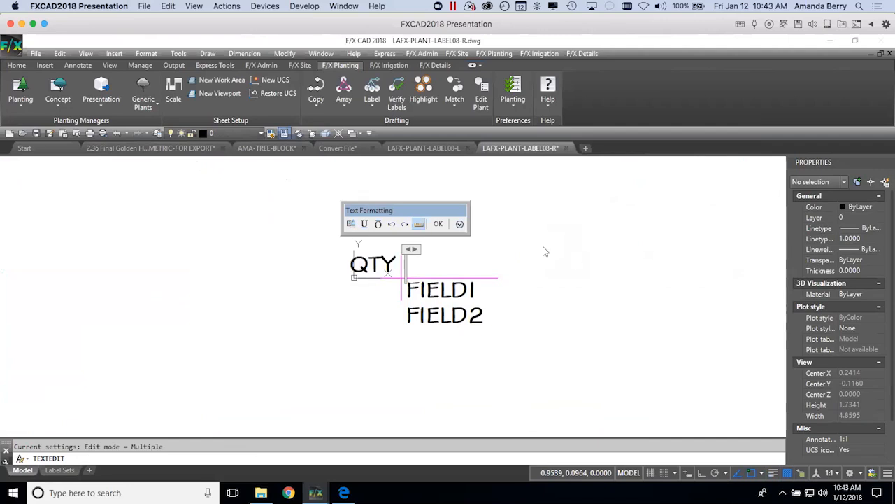
pyautogui.click(460, 225)
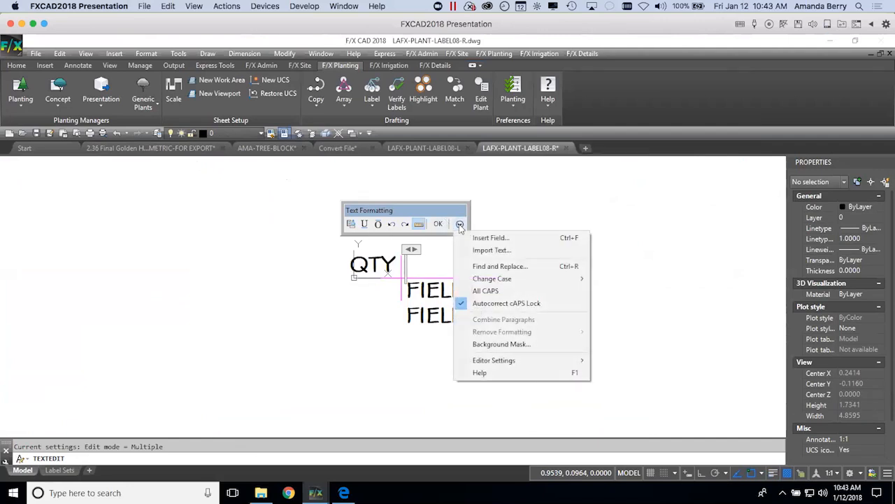
pyautogui.click(526, 345)
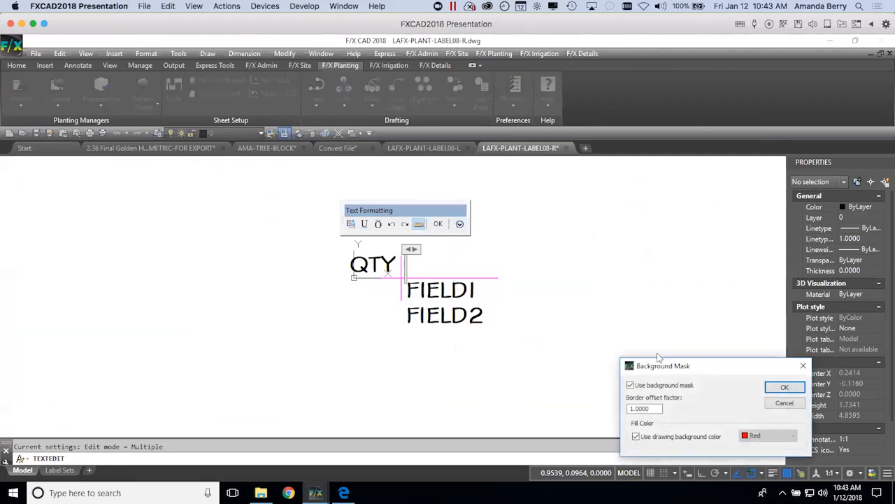
pyautogui.moveTo(672, 367); pyautogui.dragTo(571, 240)
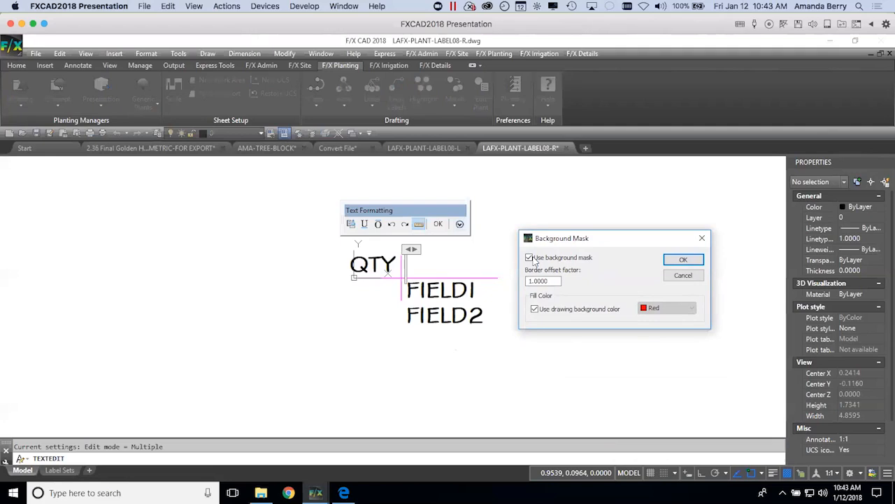
pyautogui.write('1')
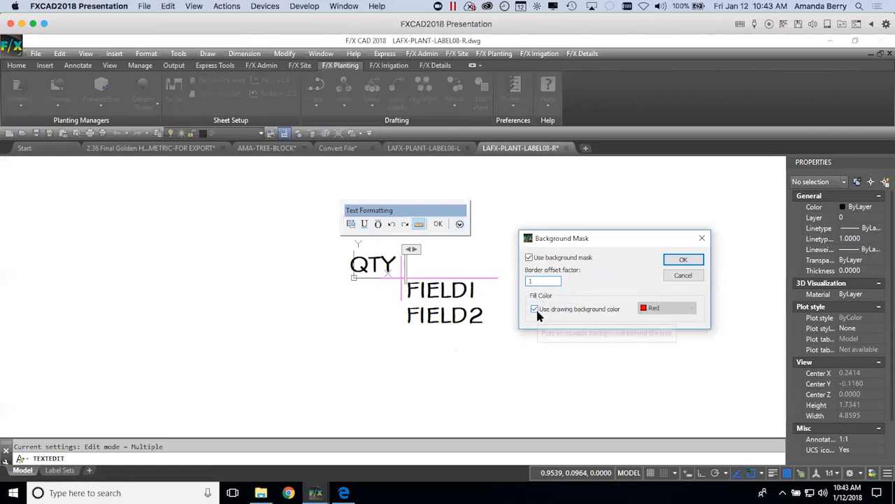
pyautogui.click(683, 260)
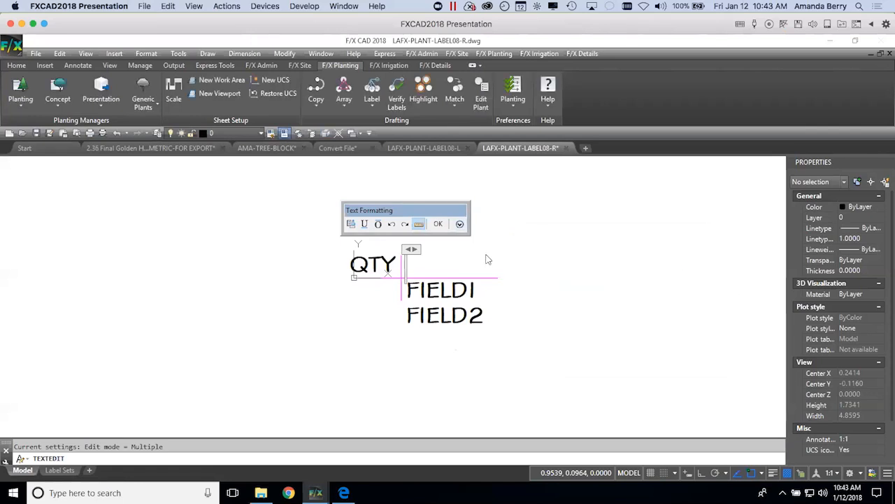
pyautogui.click(438, 223)
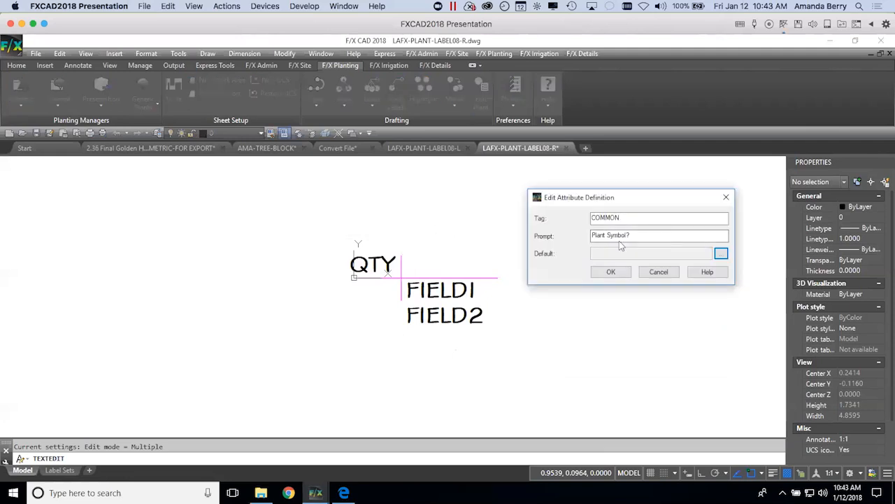
pyautogui.click(607, 272)
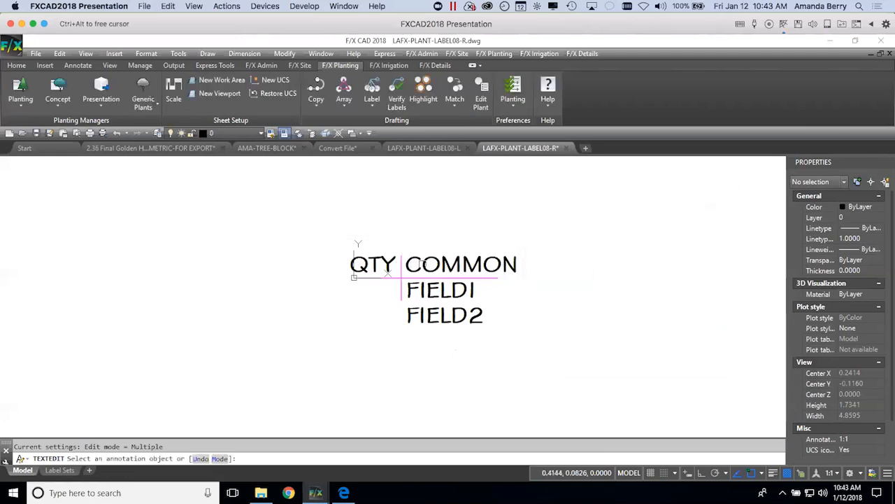
# Save LAFX-PLANT-LABEL08-R and redefine the block of the Veronica `Co-ed` label crossed by the zigzag in the 2.36 Final Golden Hills drawing
pyautogui.press('Return')
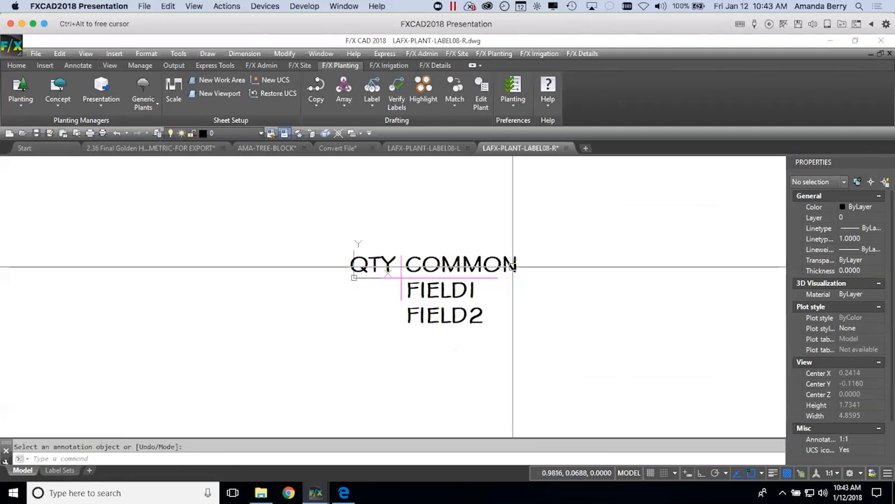
pyautogui.click(35, 133)
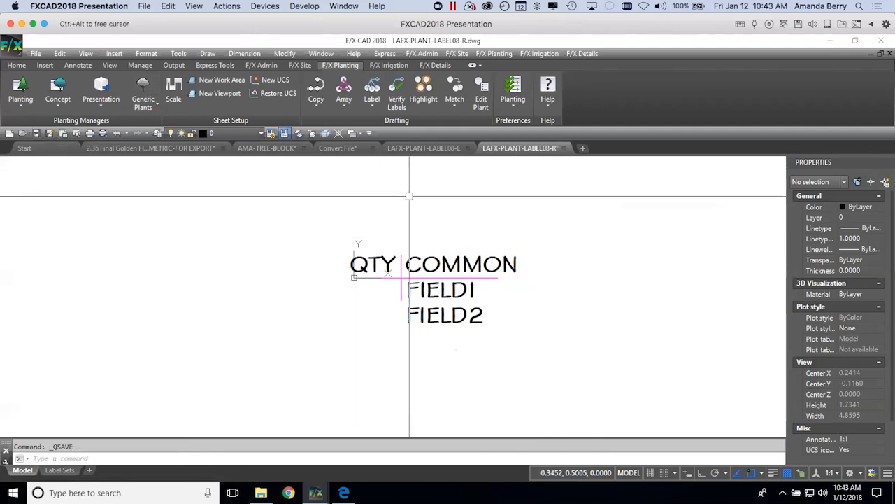
pyautogui.click(185, 148)
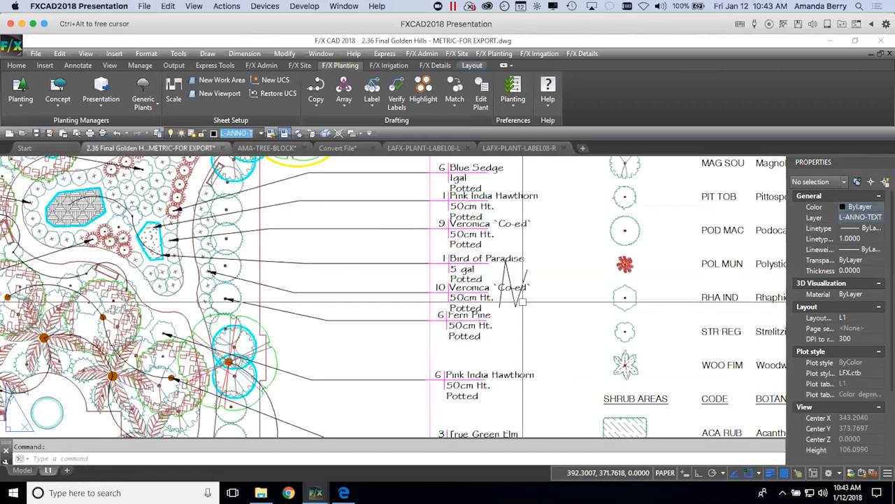
pyautogui.write('REDEFINE')
pyautogui.click(51, 405)
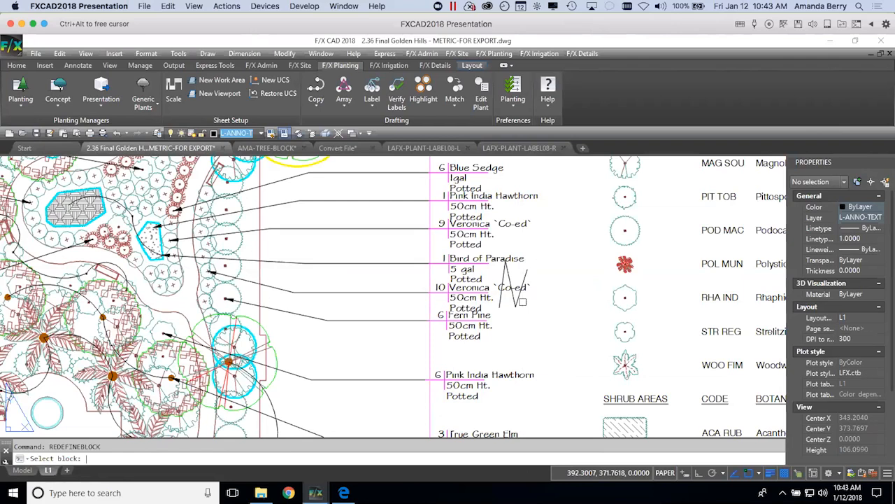
pyautogui.click(465, 288)
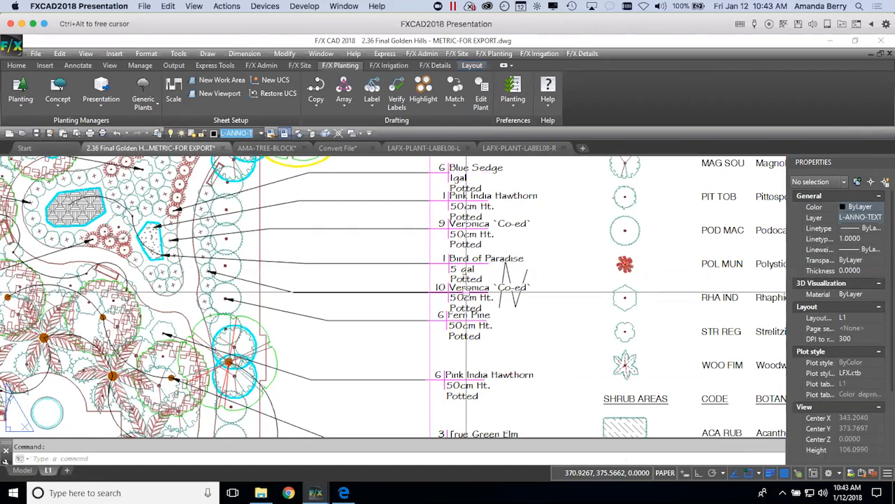
# Inspect the background mask of the Veronica `Co-ed` label where the zigzag polyline crosses it
pyautogui.scroll(2, 517, 293)
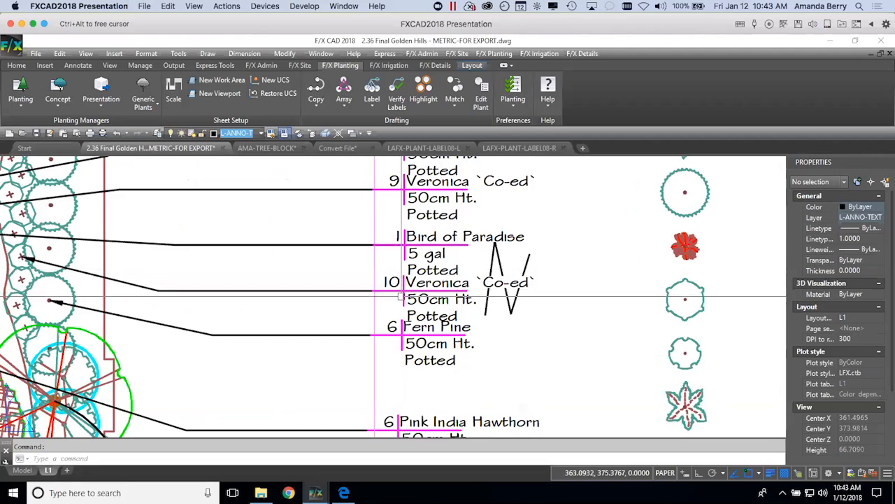
pyautogui.click(438, 280)
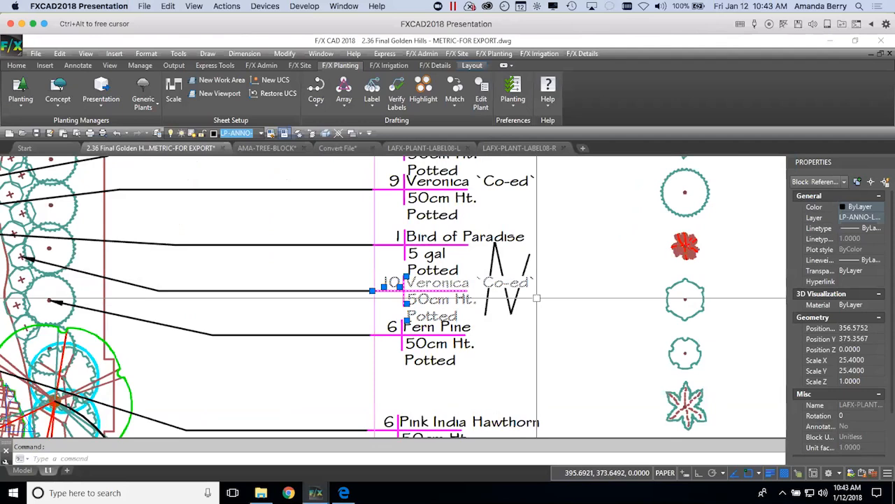
pyautogui.press('Escape')
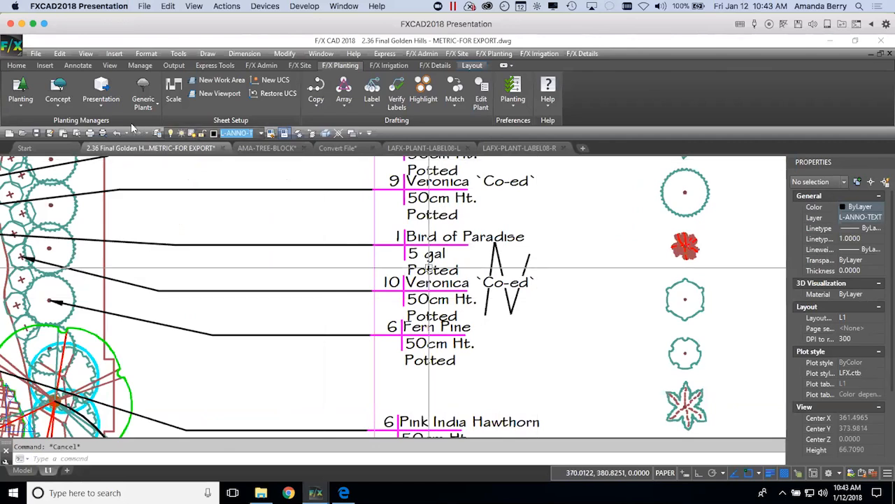
pyautogui.click(548, 98)
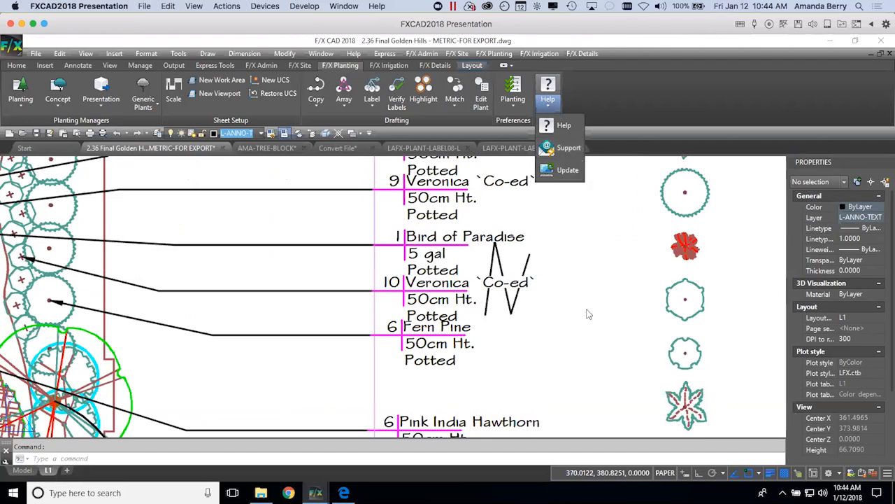
pyautogui.click(559, 267)
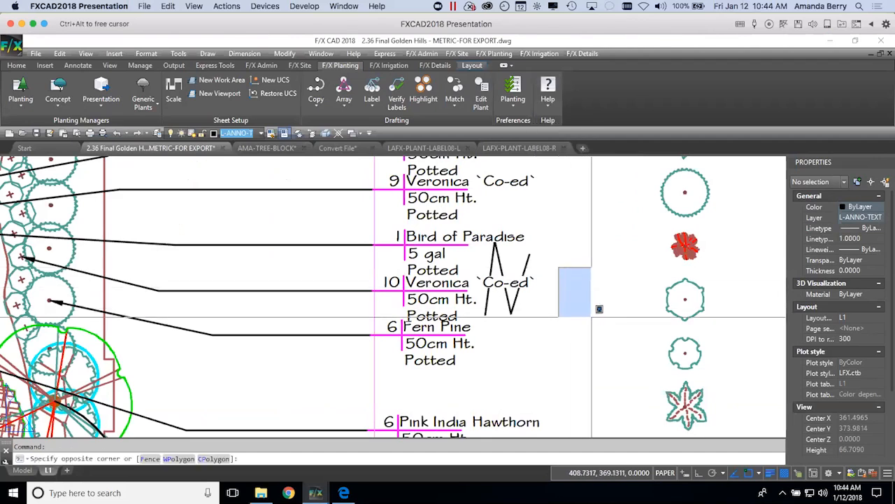
pyautogui.click(591, 316)
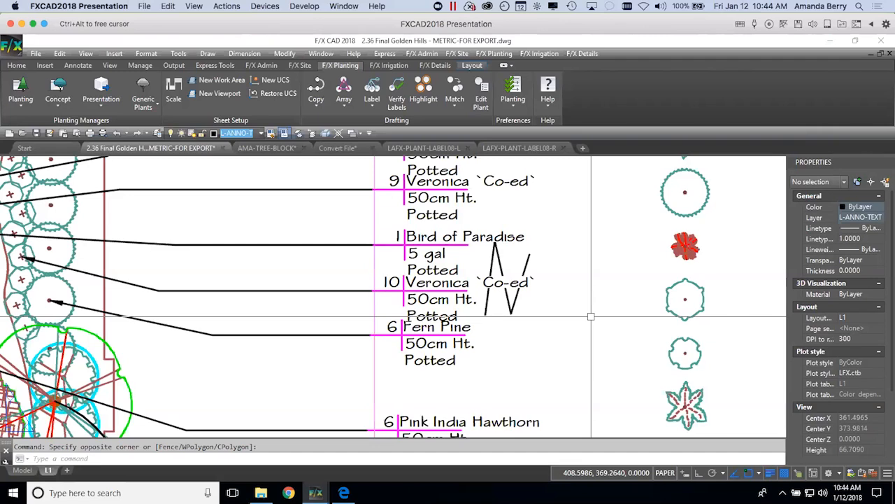
pyautogui.click(424, 90)
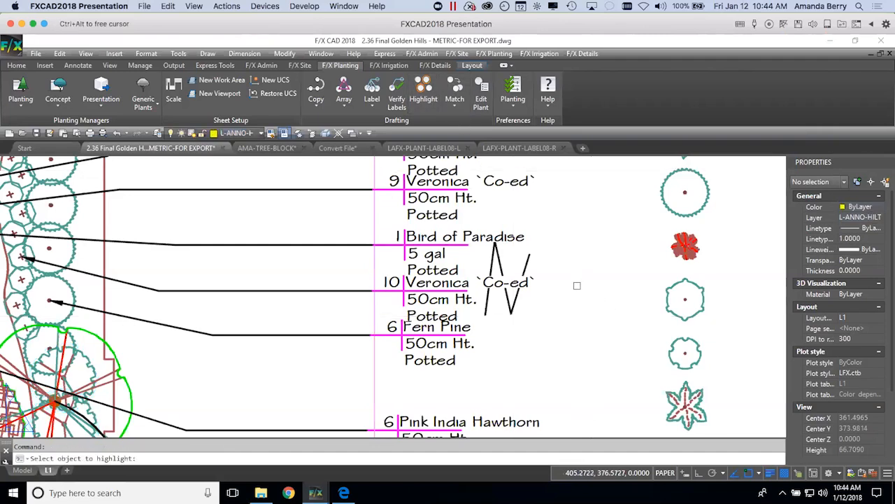
pyautogui.click(576, 284)
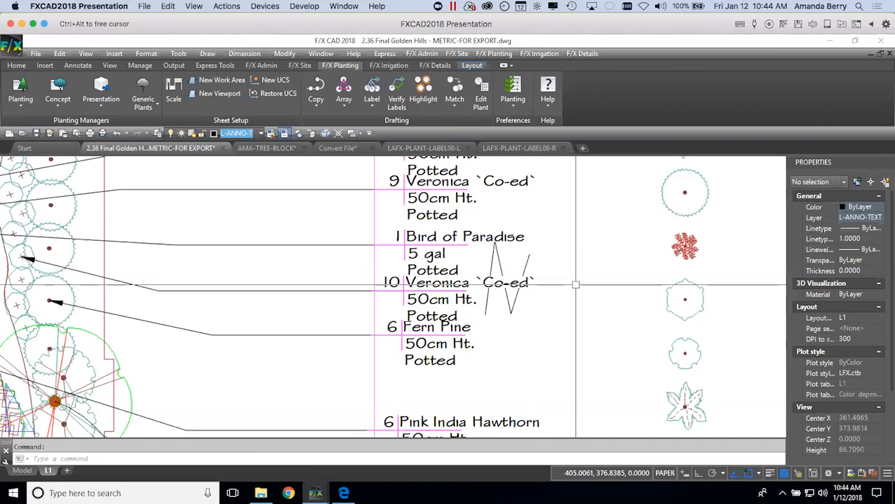
# Examine the plant schedule in the layout and open the schedule defaults in the Planting preferences
pyautogui.scroll(-8, 575, 284)
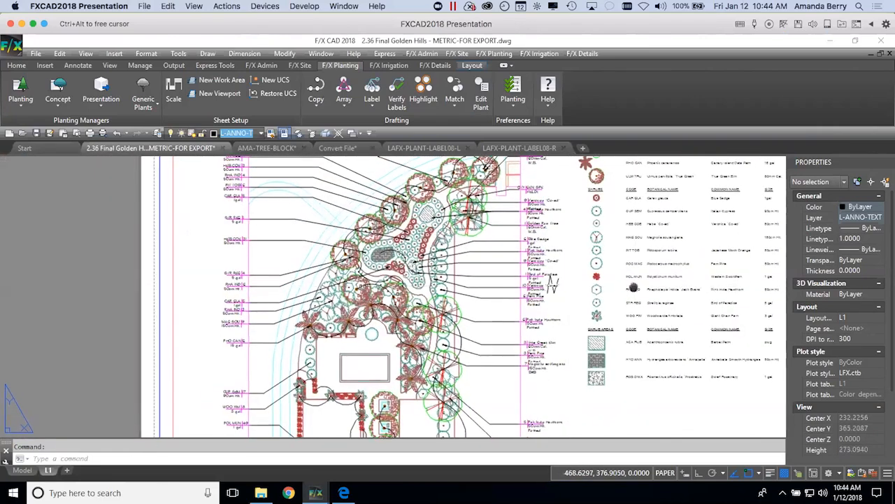
pyautogui.moveTo(400, 339); pyautogui.dragTo(401, 332, button='middle')
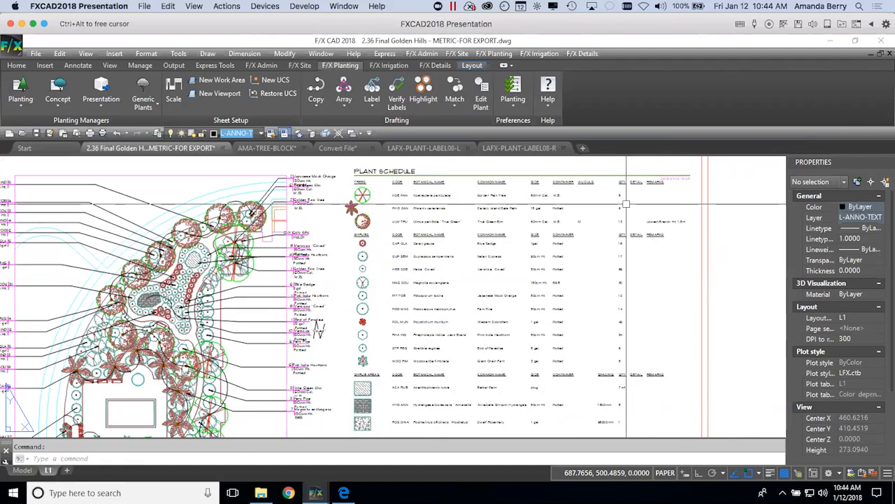
pyautogui.moveTo(588, 251); pyautogui.dragTo(582, 245, button='middle')
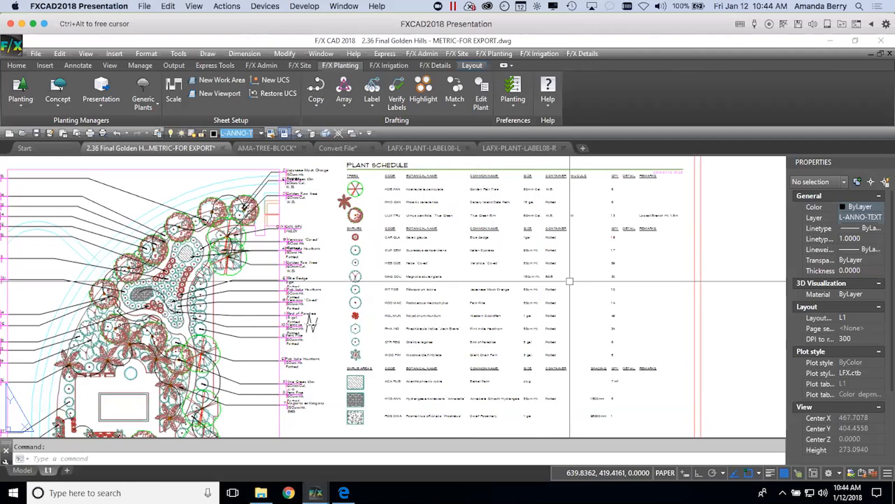
pyautogui.click(514, 85)
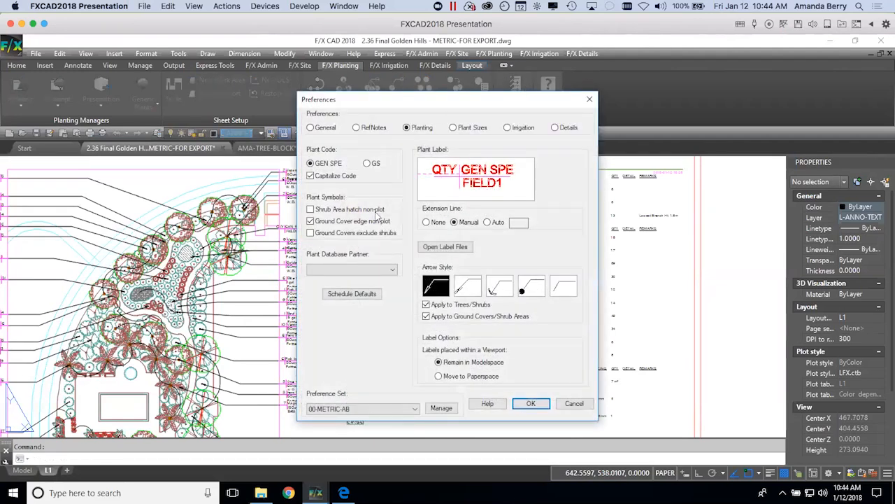
pyautogui.click(373, 296)
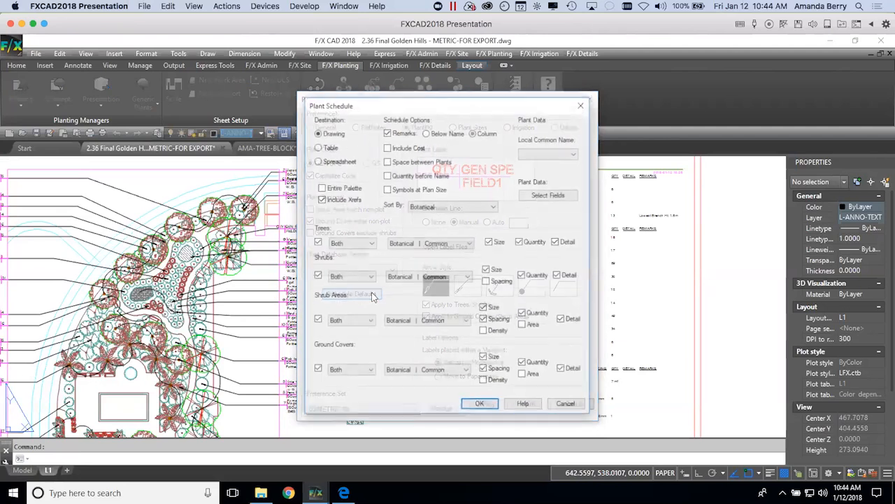
pyautogui.moveTo(490, 95); pyautogui.dragTo(599, 81)
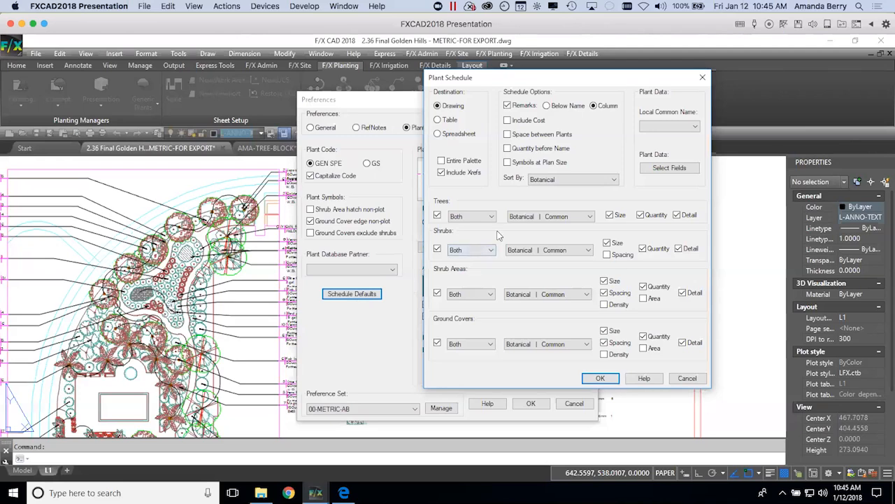
# Set the plant schedule destination to Table and review the options for tree names, symbols or codes, and sorting
pyautogui.click(438, 121)
pyautogui.click(552, 217)
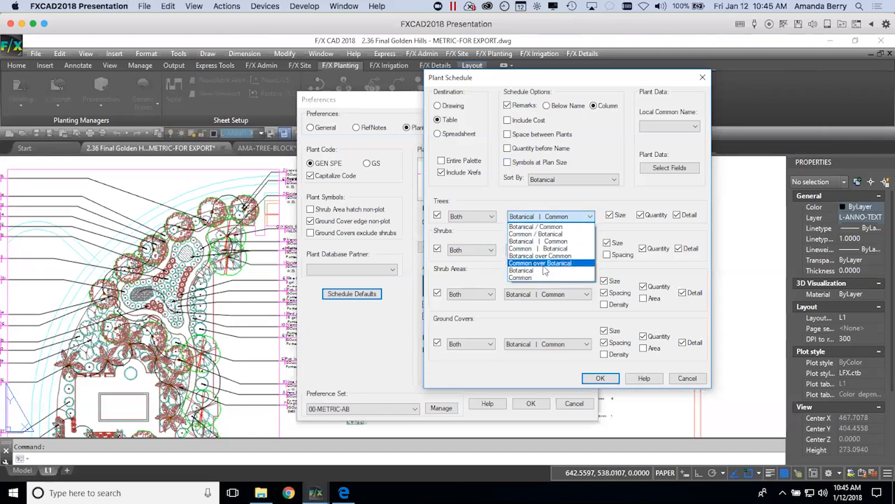
pyautogui.click(491, 212)
pyautogui.click(492, 213)
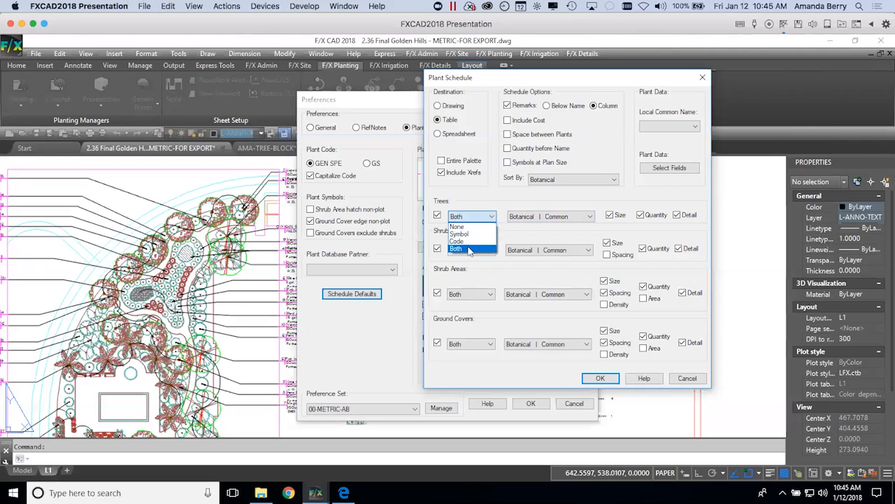
pyautogui.click(488, 210)
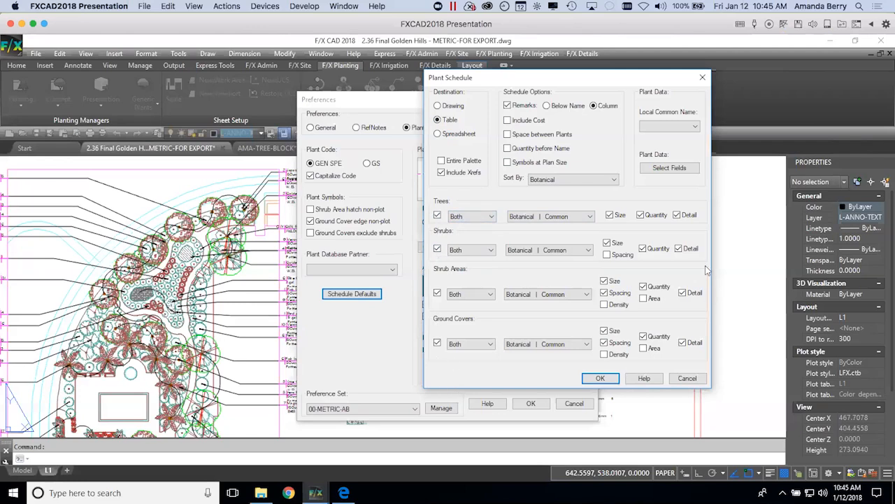
pyautogui.click(615, 180)
pyautogui.click(615, 180)
# Switch to the Planting F/X Setup Webinar Slideshow in Google Slides and present its plant schedule examples
pyautogui.moveTo(894, 502)
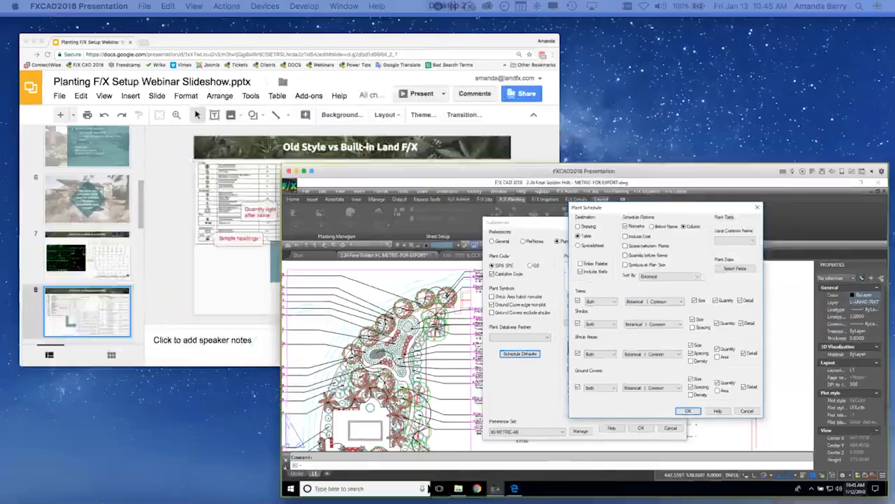
pyautogui.click(284, 200)
pyautogui.scroll(-3, 154, 390)
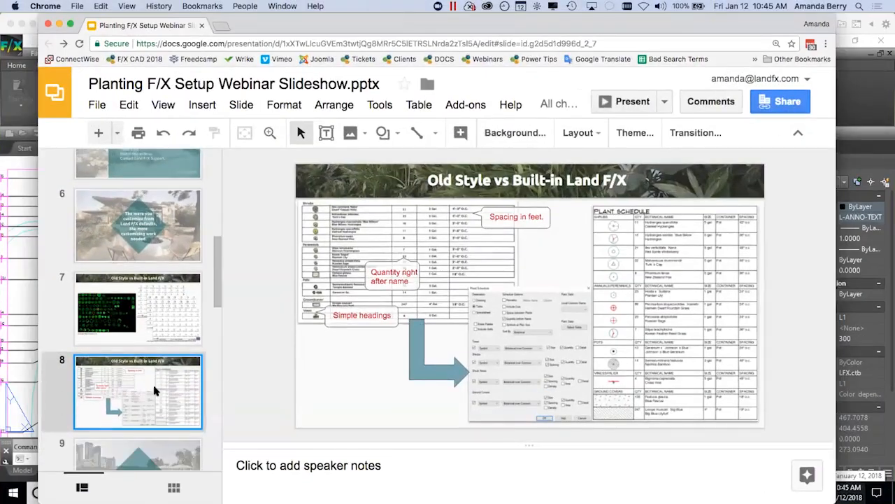
pyautogui.click(153, 439)
pyautogui.click(625, 103)
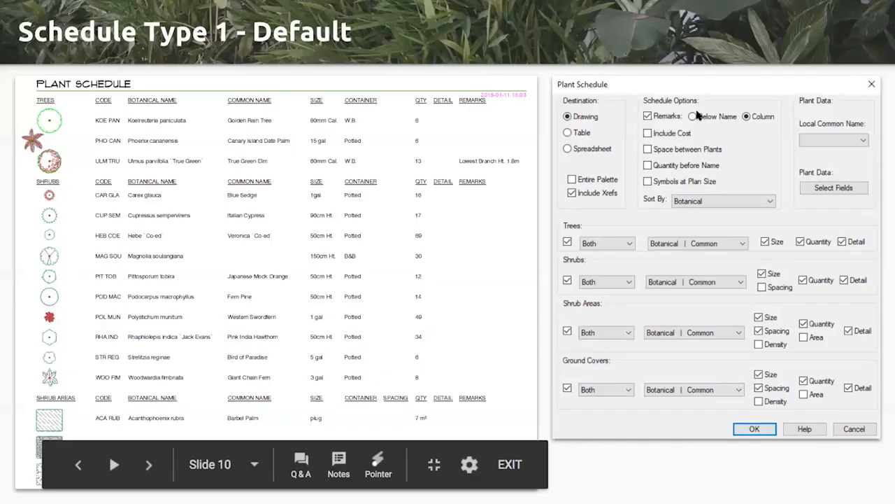
# Compare the example plant schedules with their Plant Schedule settings on slides 10 to 15
pyautogui.press('Right')
pyautogui.press('Right')
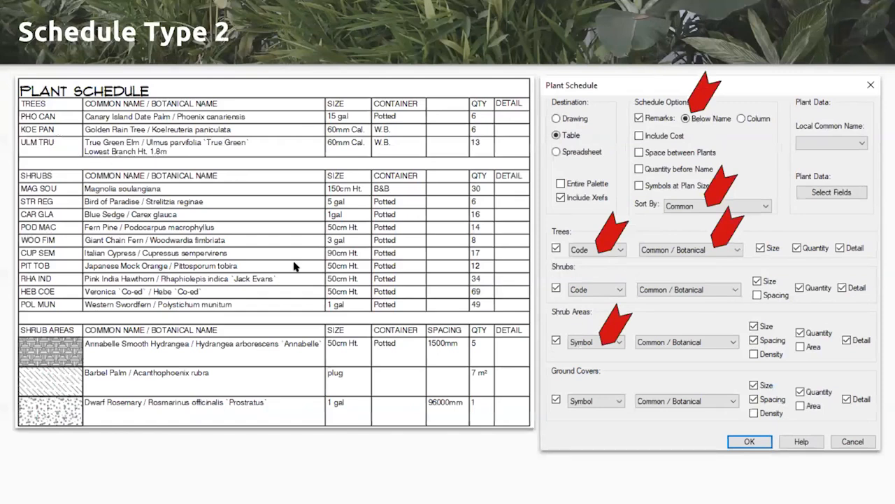
pyautogui.press('Left')
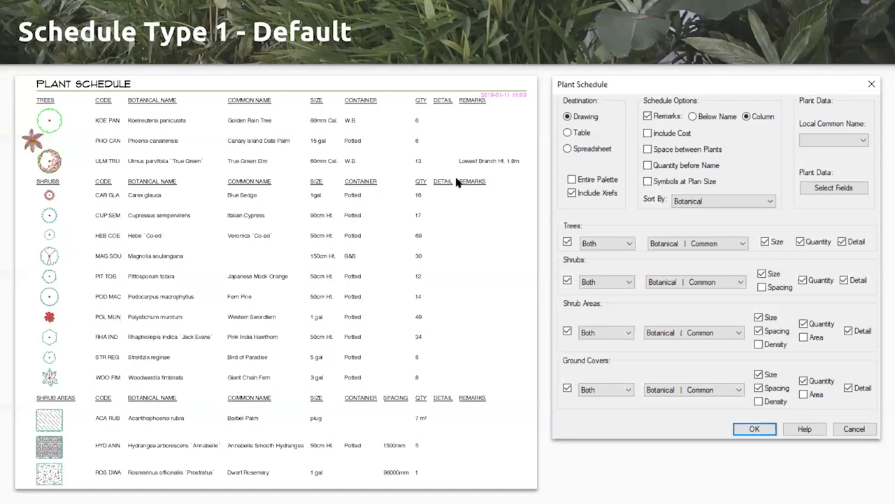
pyautogui.press('Right')
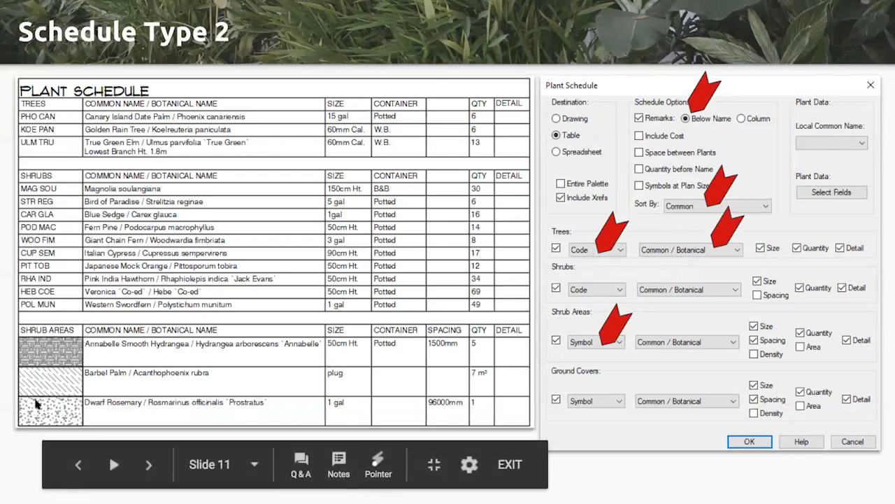
pyautogui.click(344, 342)
pyautogui.press('Right')
pyautogui.press('Right')
pyautogui.press('Right')
pyautogui.press('Right')
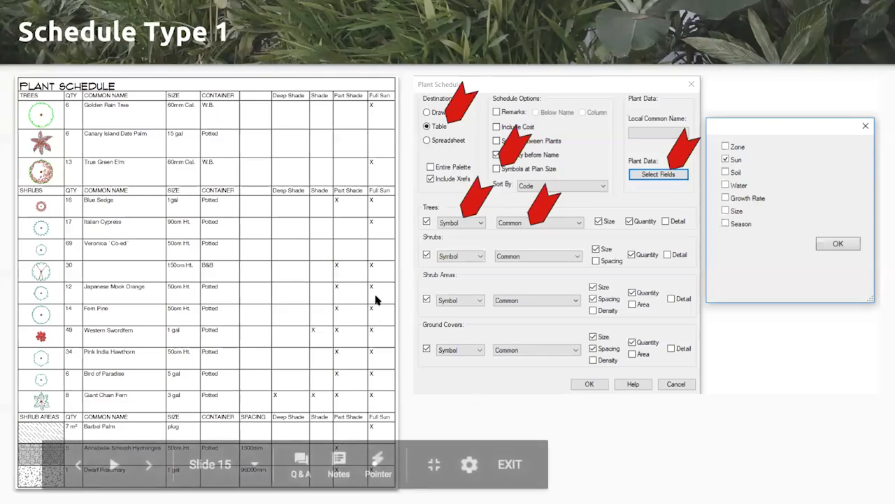
# End the slideshow, switch back to F/X CAD and discard the open Plant Schedule and Preferences dialogs
pyautogui.press('Escape')
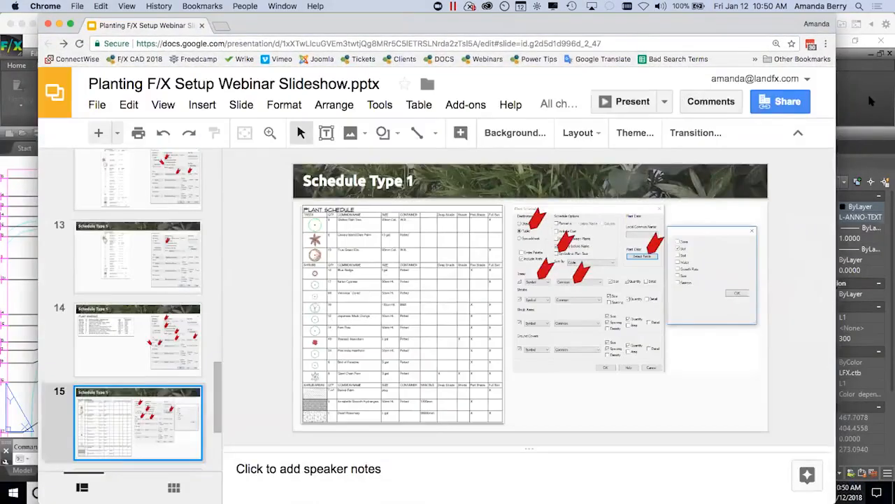
pyautogui.press('super+Tab')
pyautogui.click(678, 82)
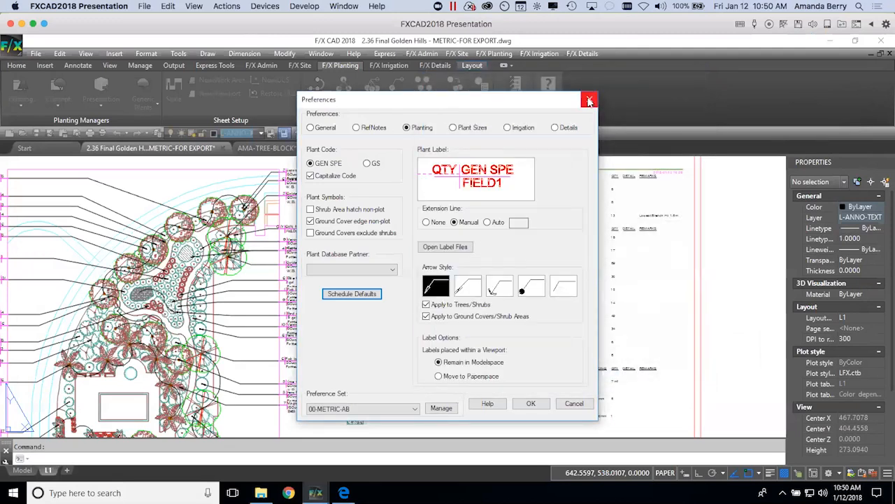
pyautogui.press('Escape')
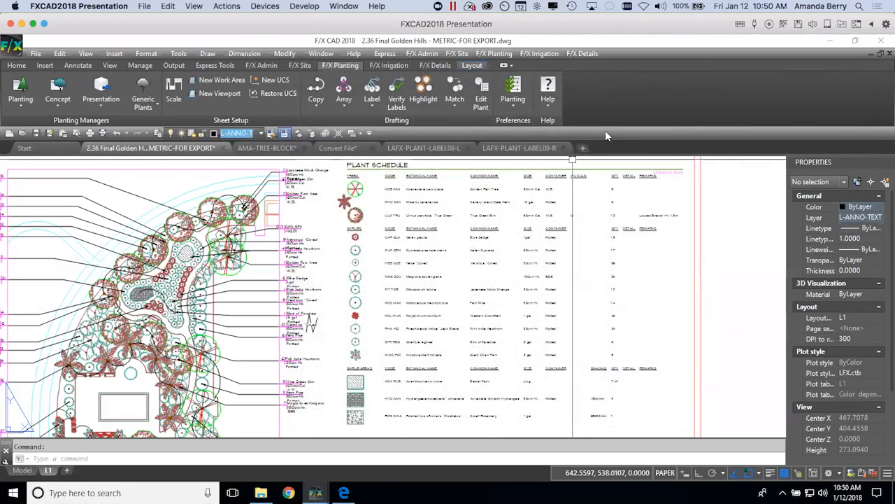
# Bring up the Convert File drawing's site plan and close the LAFX-PLANT-LABEL08-L and LAFX-PLANT-LABEL08-R label files
pyautogui.click(337, 149)
pyautogui.click(467, 149)
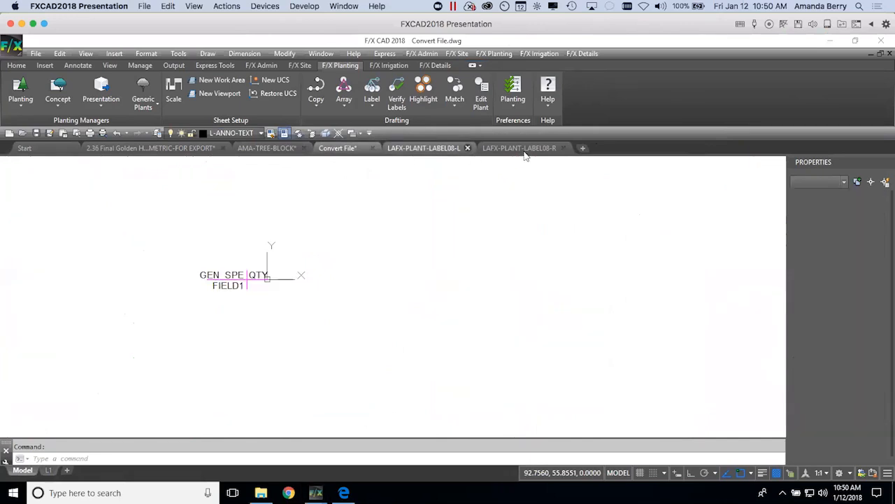
pyautogui.click(468, 148)
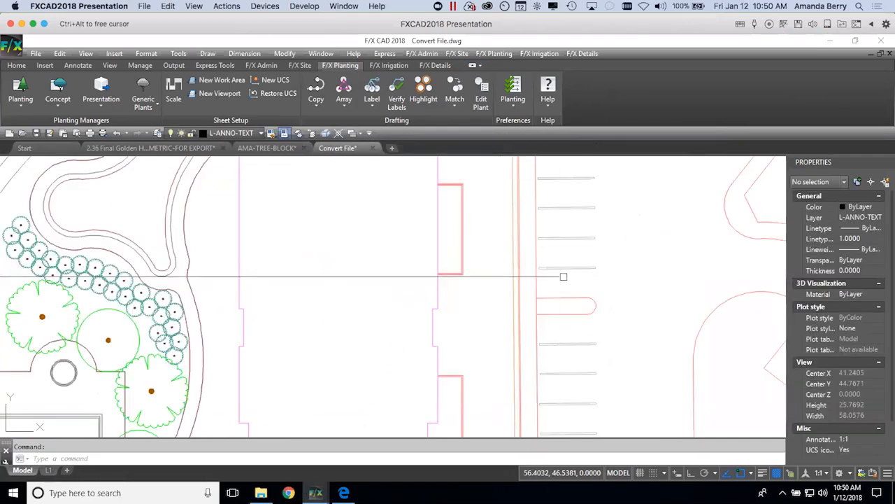
pyautogui.scroll(-4, 336, 247)
pyautogui.moveTo(364, 279)
pyautogui.mouseDown(button='middle')
pyautogui.moveTo(486, 277)
pyautogui.moveTo(503, 265)
pyautogui.moveTo(509, 276)
pyautogui.mouseUp(button='middle')
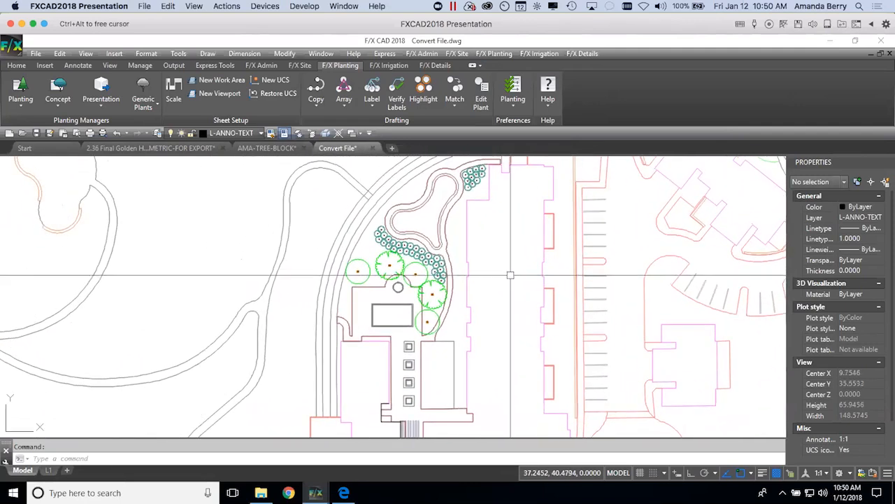
# Open the Plant Manager, narrow it and bring the existing trees and shrubs beside the building into view
pyautogui.click(493, 224)
pyautogui.press('Escape')
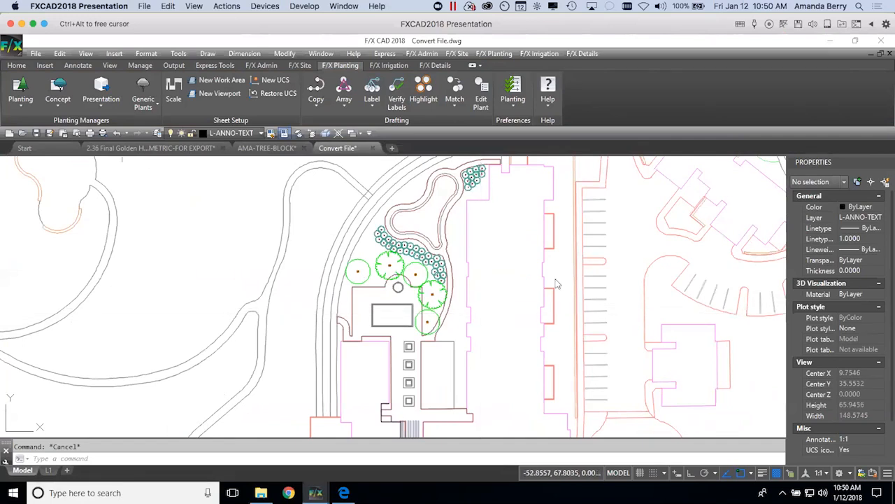
pyautogui.click(21, 86)
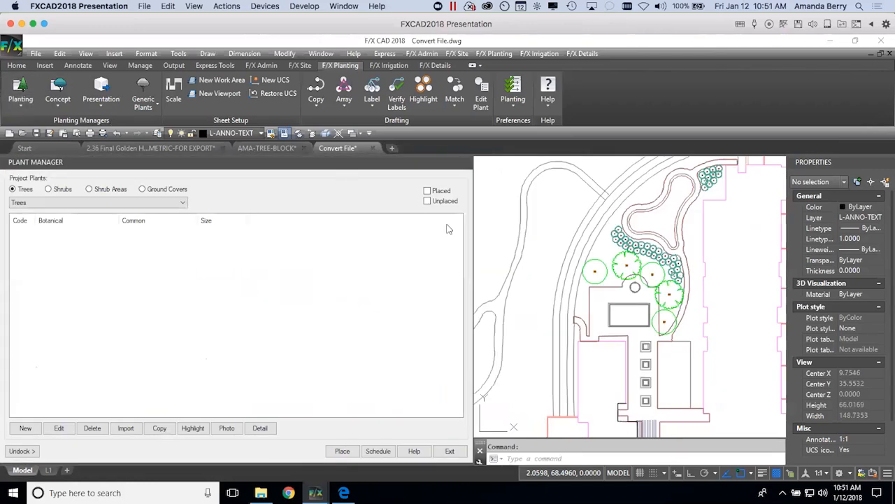
pyautogui.moveTo(473, 228); pyautogui.dragTo(301, 225)
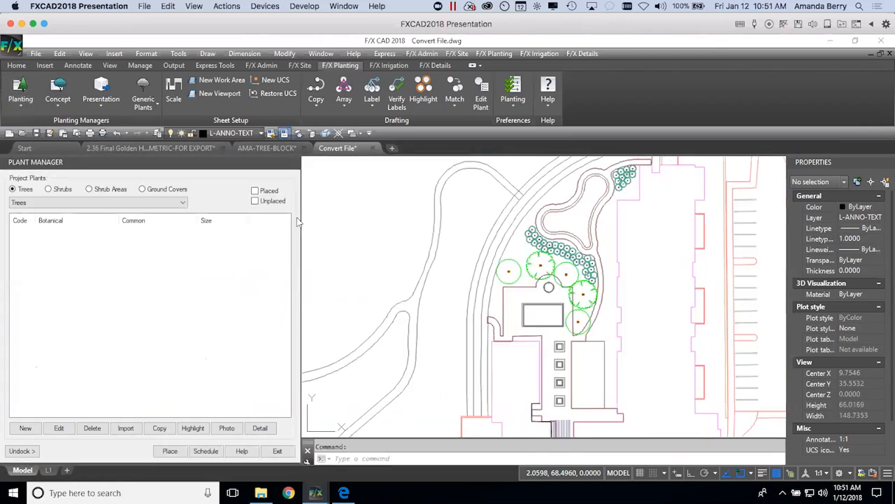
pyautogui.moveTo(610, 253); pyautogui.dragTo(534, 305, button='middle')
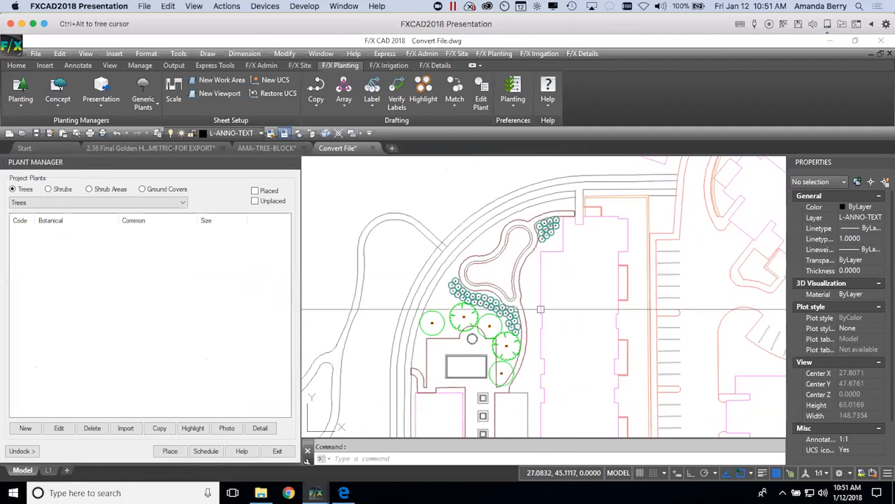
pyautogui.moveTo(541, 308); pyautogui.dragTo(543, 293, button='middle')
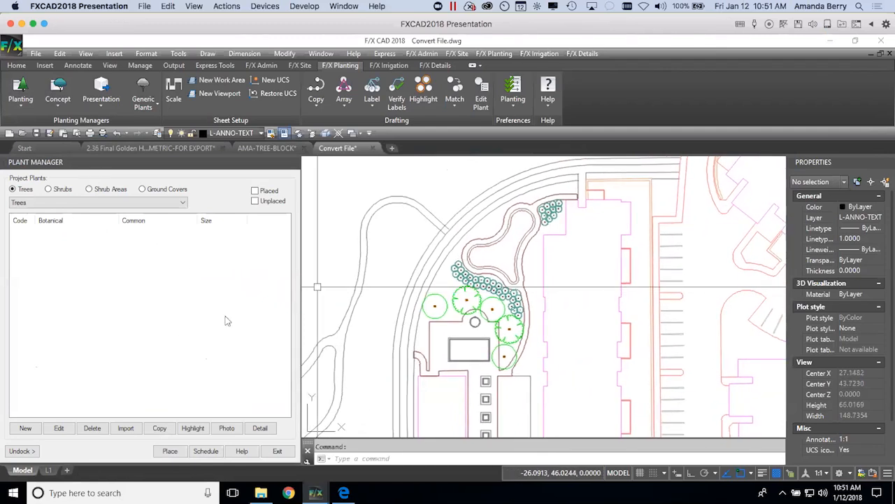
# Check the properties of the spiky tree block nearest the building and try to edit it as a plant
pyautogui.click(512, 328)
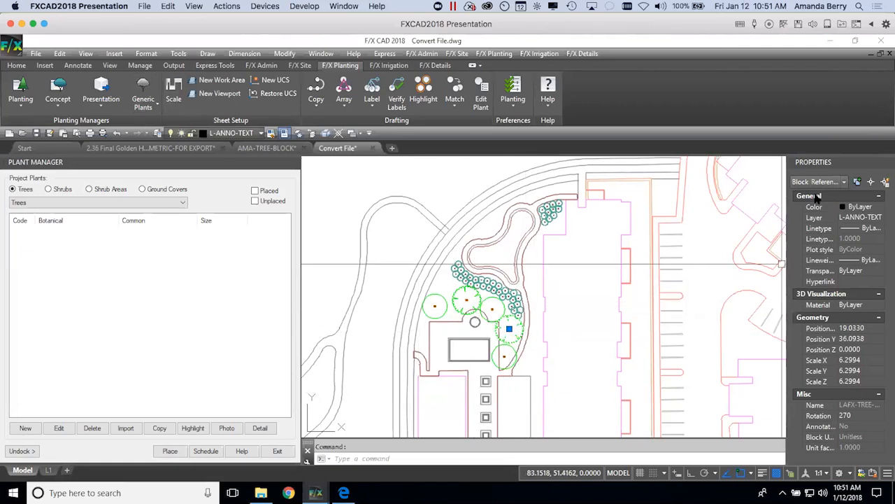
pyautogui.press('Escape')
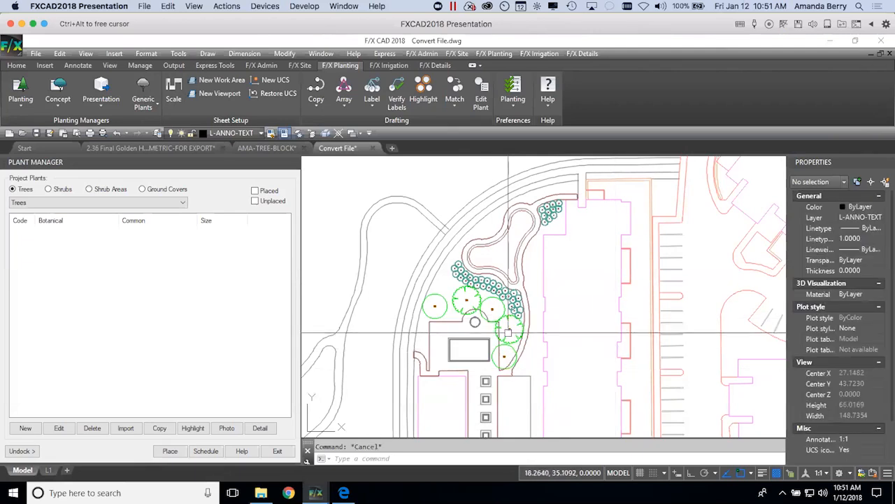
pyautogui.click(480, 96)
pyautogui.click(509, 328)
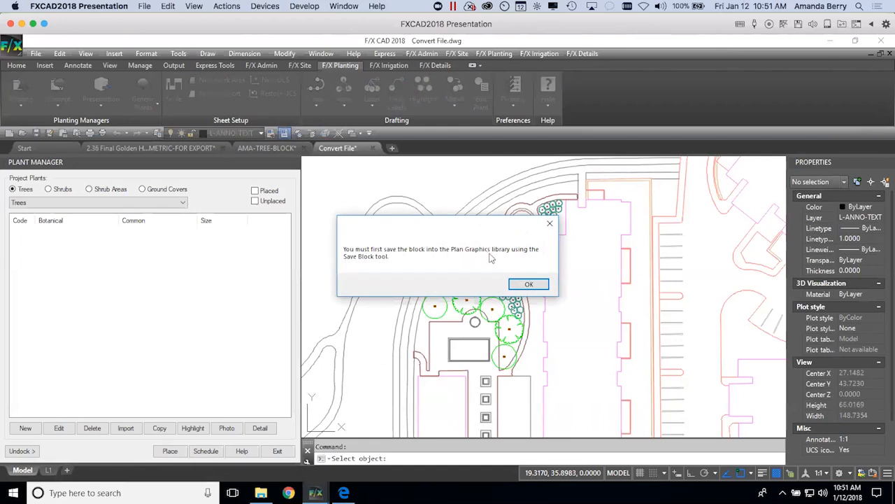
pyautogui.click(550, 225)
# Show the genus database for new plants, dismiss it, and open the Plants - Commercial template's tree list for import
pyautogui.click(25, 427)
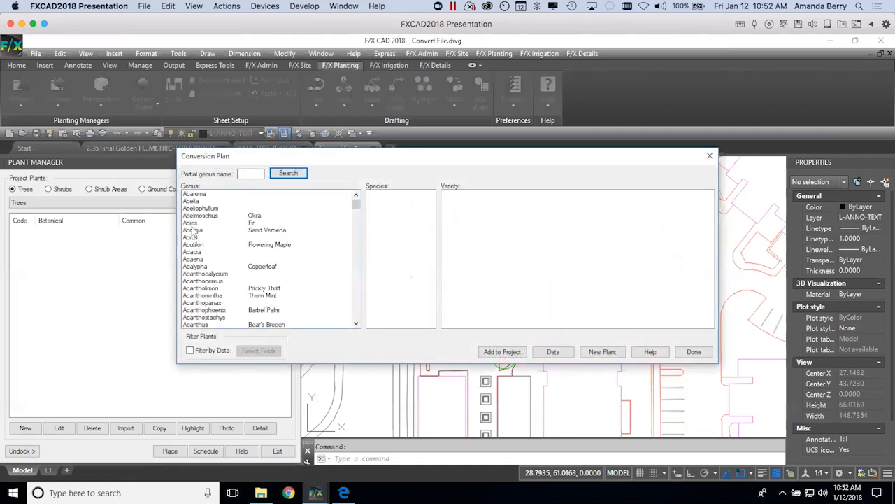
pyautogui.click(710, 156)
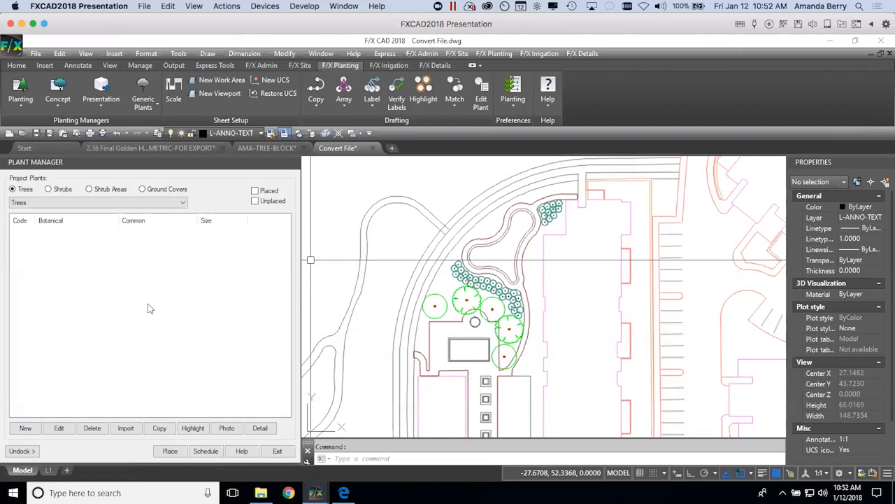
pyautogui.click(127, 428)
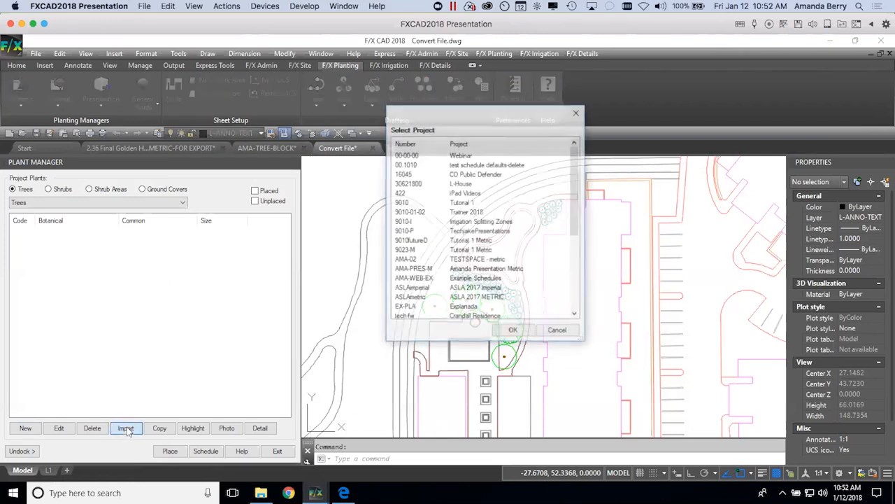
pyautogui.moveTo(579, 181); pyautogui.dragTo(579, 214)
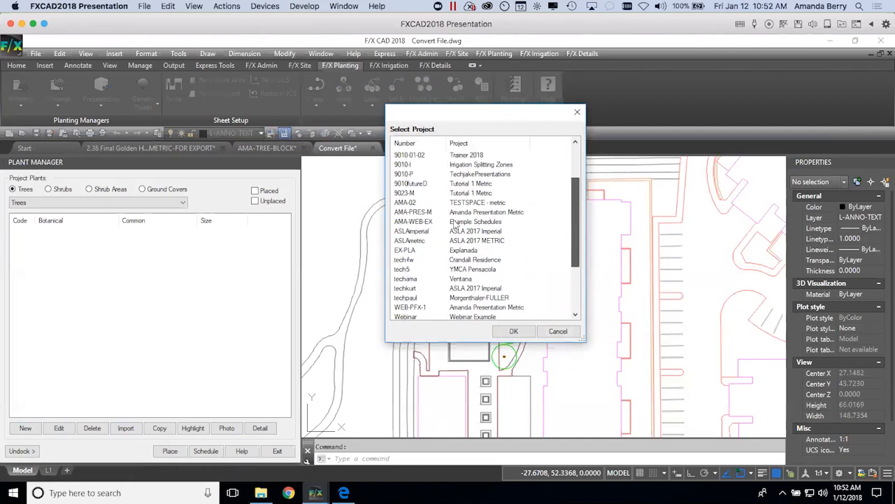
pyautogui.click(434, 212)
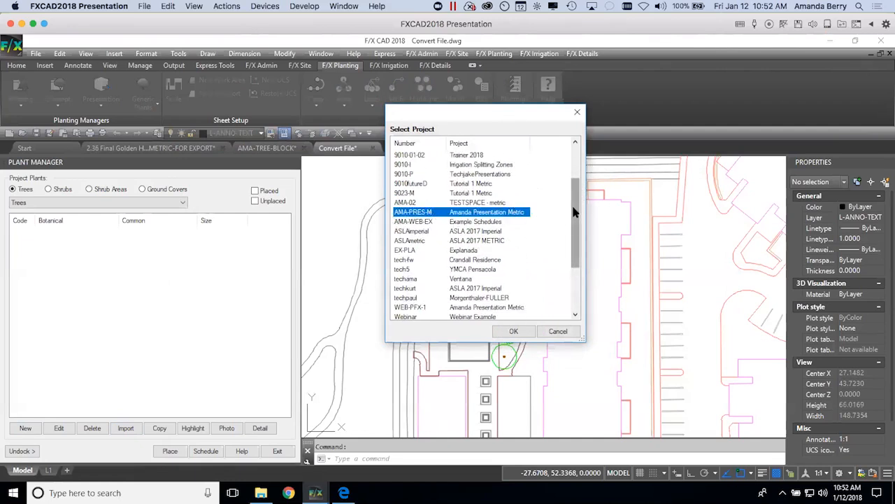
pyautogui.moveTo(573, 211); pyautogui.dragTo(582, 256)
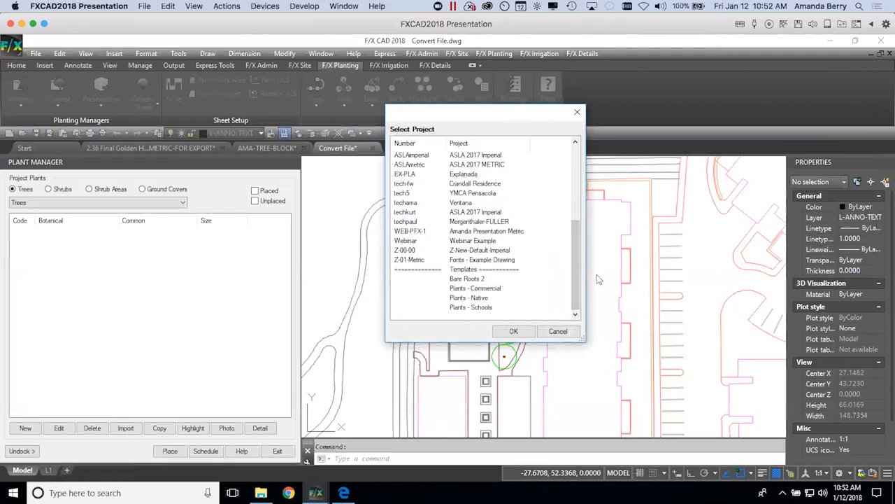
pyautogui.click(481, 290)
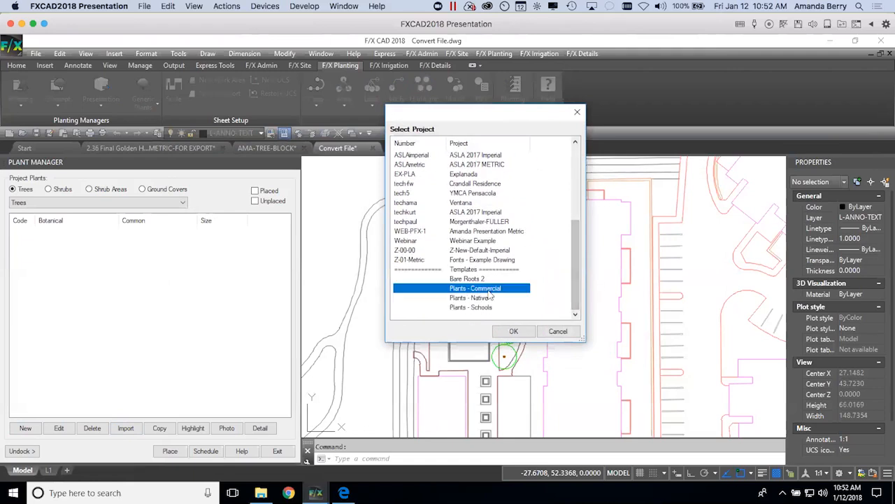
pyautogui.click(514, 332)
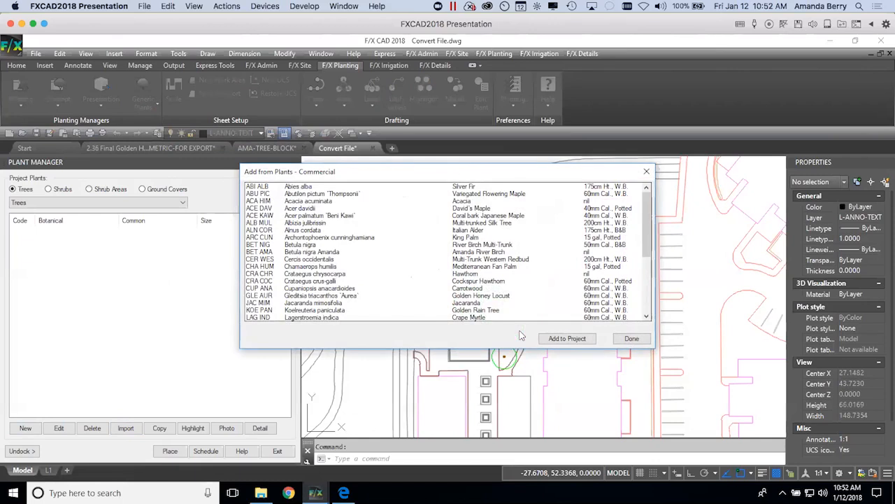
# Add Quercus agrifolia (Coast Live Oak) and Ulmus parvifolia 'True Green' (True Green Elm) to the project's trees
pyautogui.moveTo(648, 213); pyautogui.dragTo(658, 283)
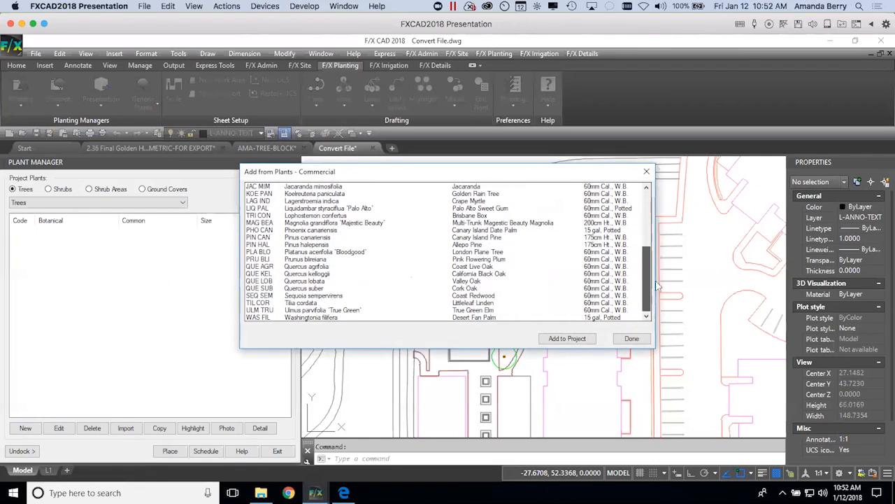
pyautogui.click(310, 311)
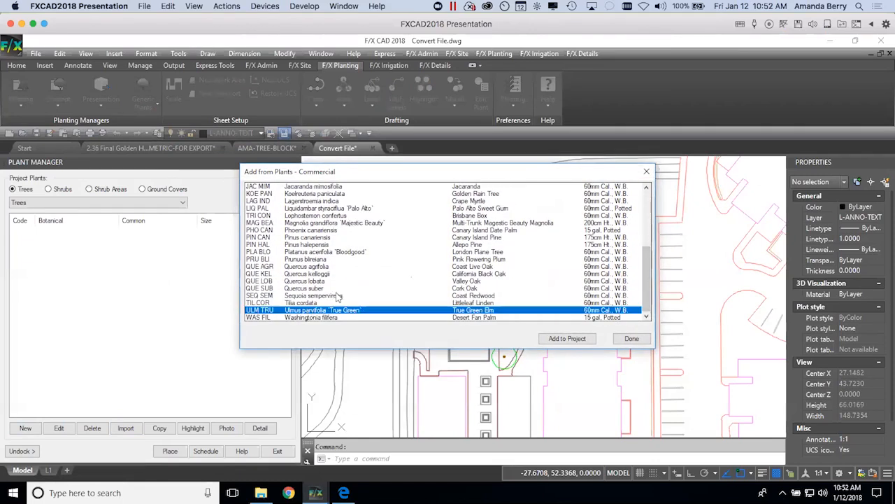
pyautogui.click(306, 267)
pyautogui.press('super')
pyautogui.click(610, 152)
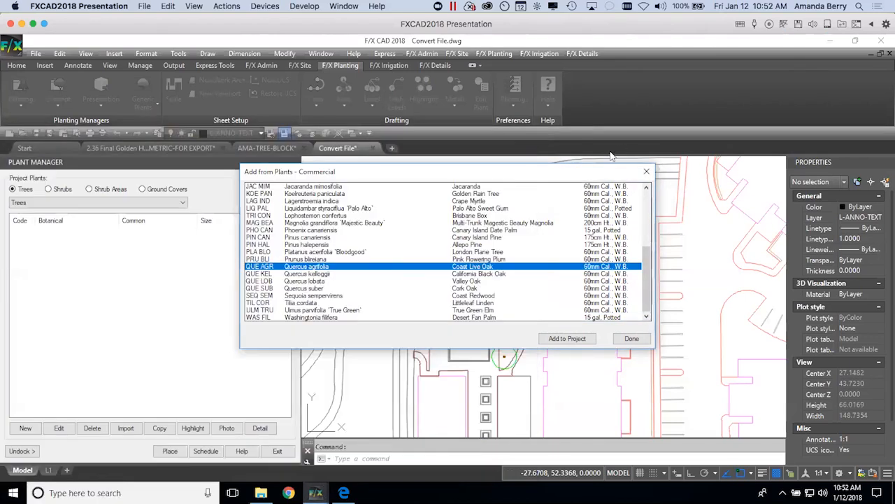
pyautogui.keyDown('ctrl'); pyautogui.click(306, 310); pyautogui.keyUp('ctrl')
pyautogui.click(568, 338)
pyautogui.click(631, 339)
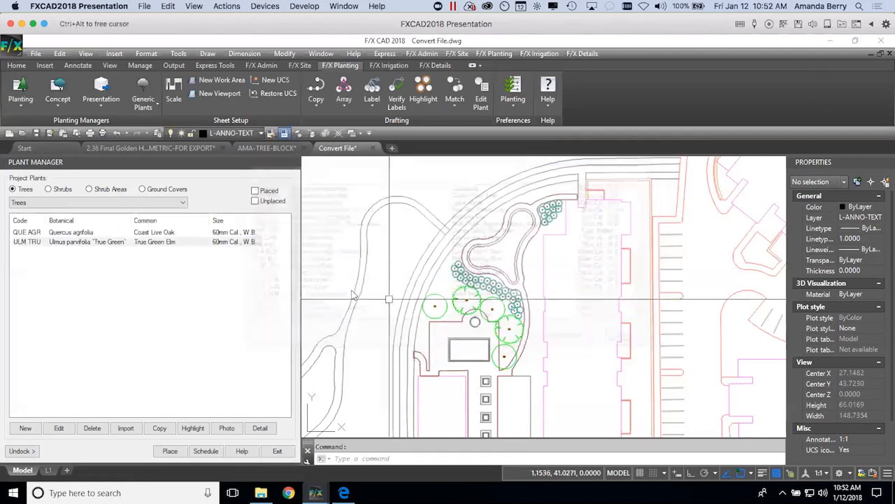
# Import from the Plants - Commercial template's shrub list into the project's shrubs
pyautogui.click(59, 189)
pyautogui.click(126, 427)
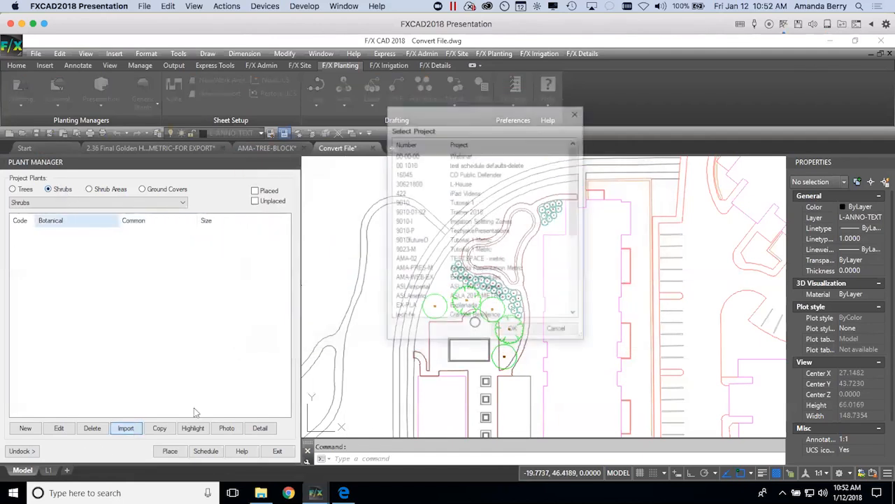
pyautogui.scroll(-5, 560, 221)
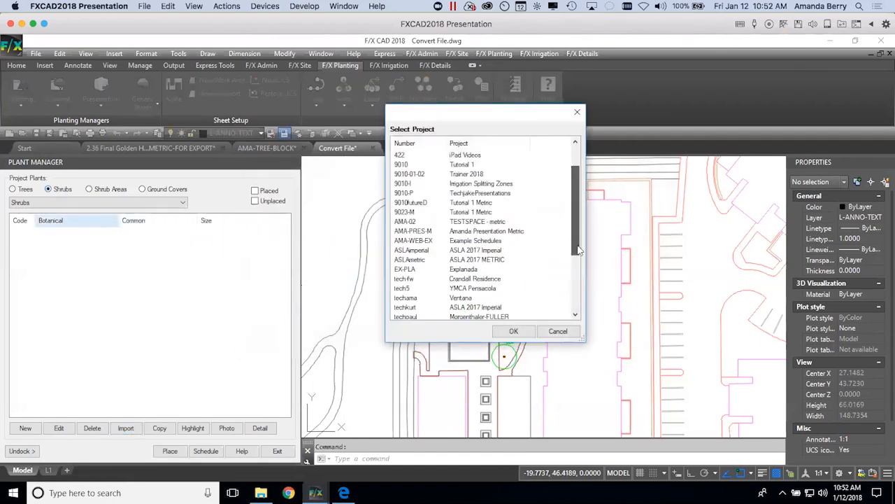
pyautogui.click(481, 289)
pyautogui.click(513, 330)
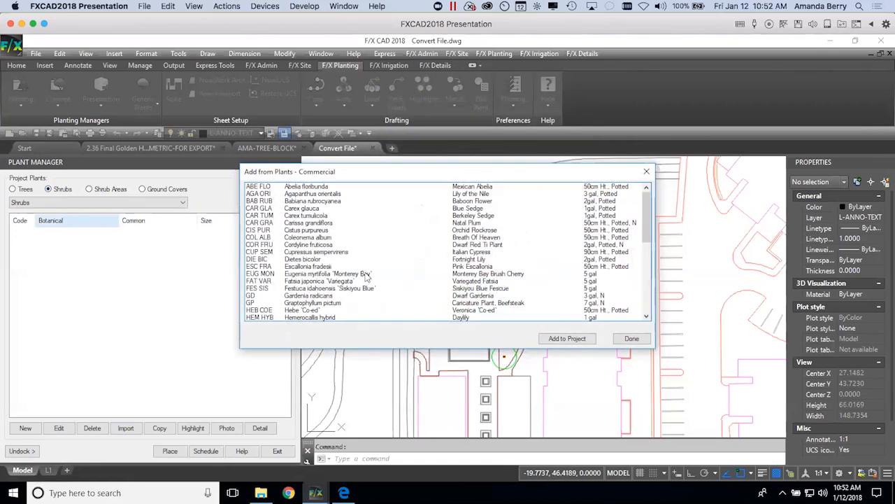
pyautogui.scroll(-10, 333, 307)
pyautogui.click(632, 339)
# Add Hydrangea arborescens 'Annabelle' from the Plants - Commercial template to the project's shrub areas
pyautogui.click(88, 188)
pyautogui.click(61, 429)
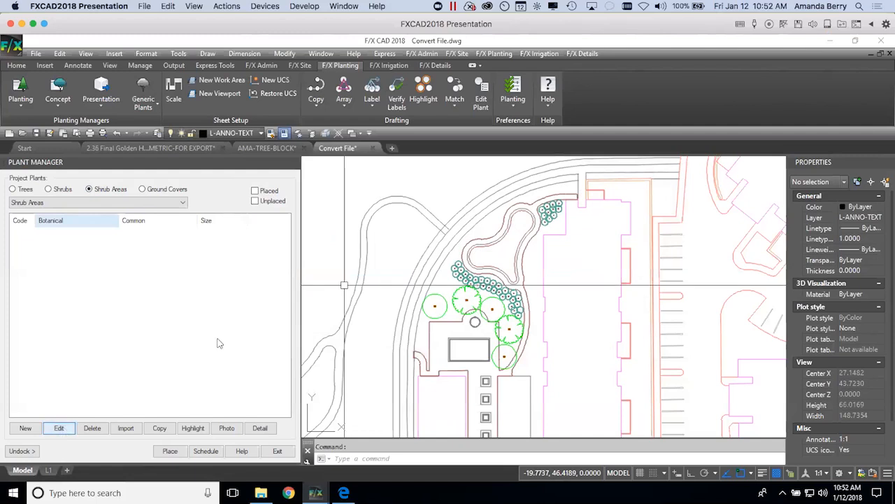
pyautogui.click(125, 428)
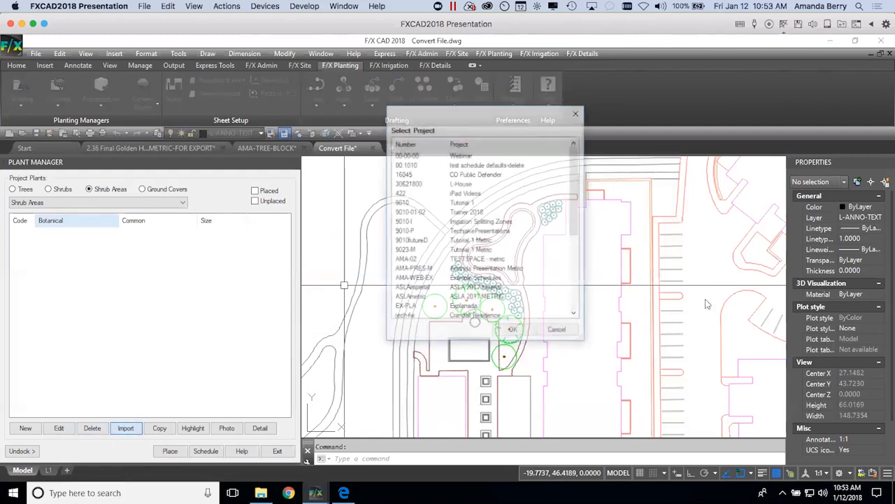
pyautogui.moveTo(572, 220); pyautogui.dragTo(573, 294)
pyautogui.click(475, 291)
pyautogui.click(514, 331)
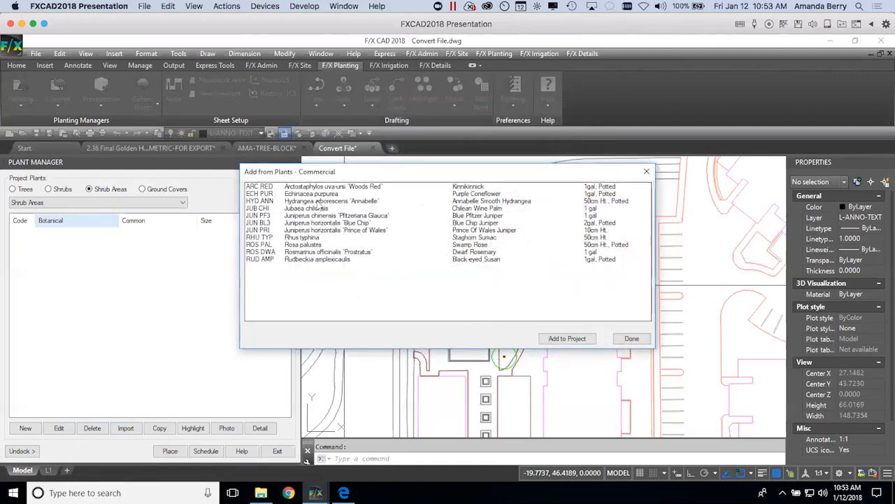
pyautogui.click(318, 203)
pyautogui.click(568, 339)
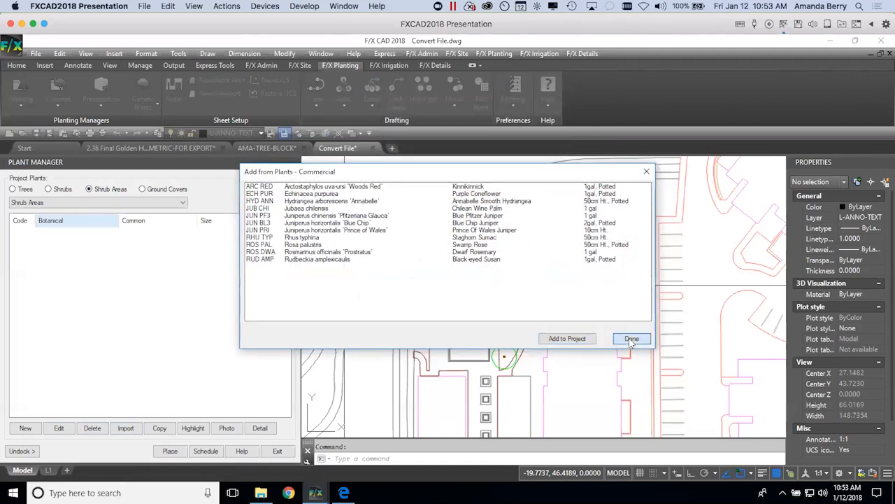
pyautogui.click(632, 339)
# Place a Coast Live Oak (QUE AGR) inside the building outline and match the existing spiky tree blocks to it
pyautogui.click(21, 189)
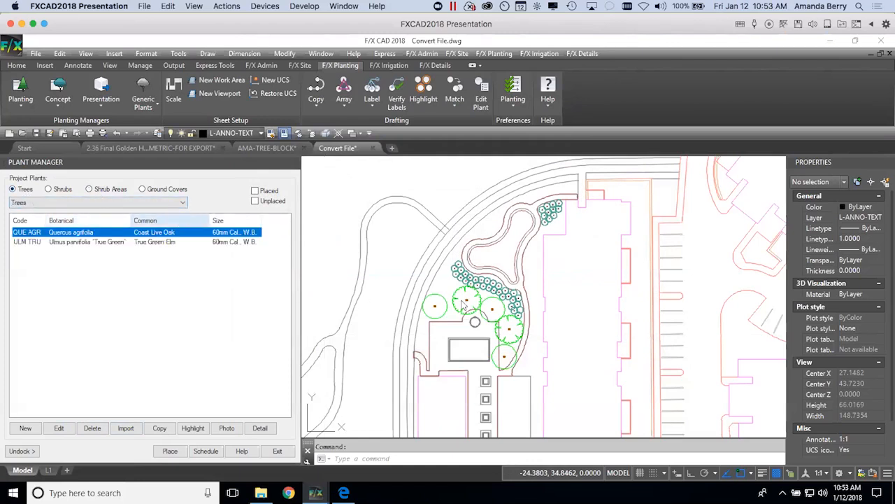
pyautogui.moveTo(549, 296); pyautogui.dragTo(528, 268, button='middle')
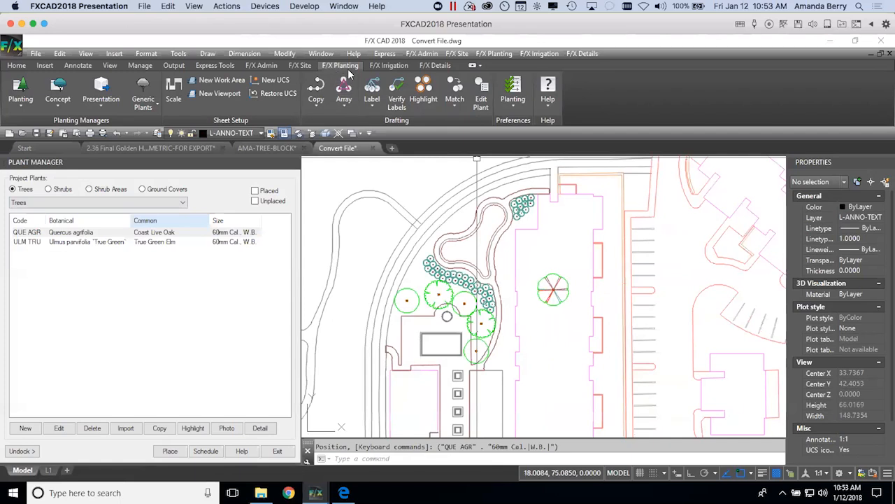
pyautogui.click(455, 105)
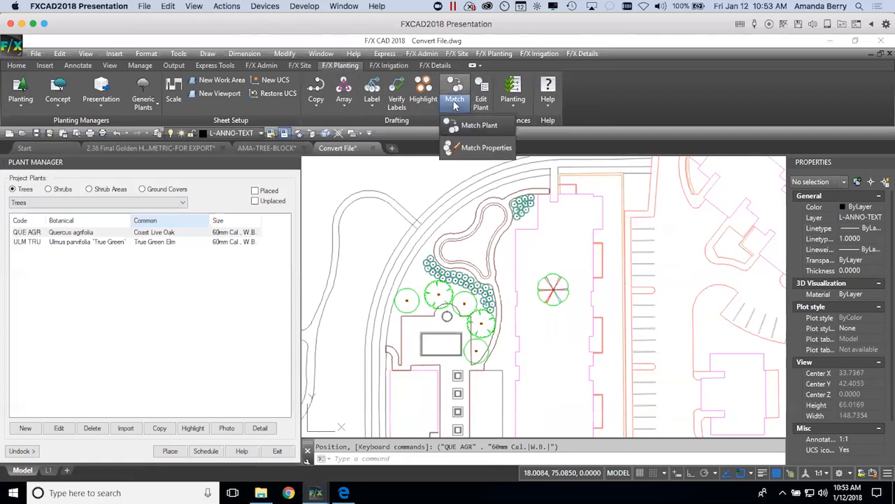
pyautogui.click(469, 148)
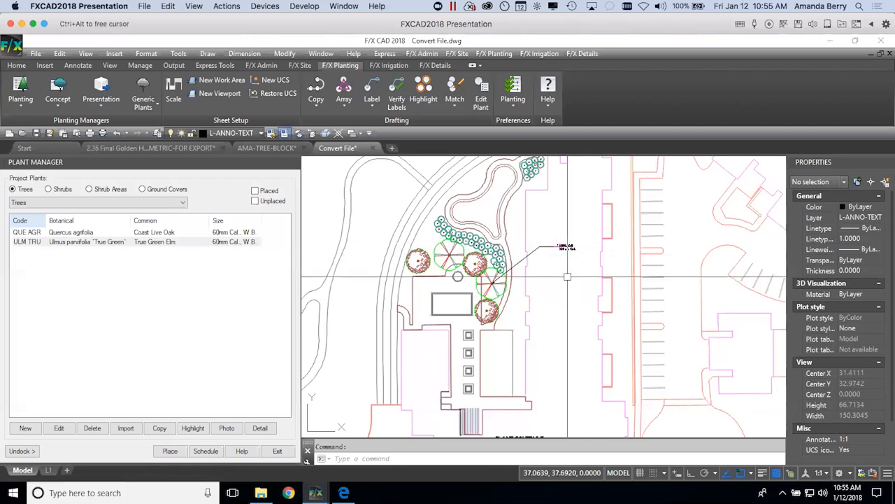
# Switch to the 2.36 Final Golden Hills drawing, view its plant schedule and show the Technical Support option
pyautogui.click(150, 148)
pyautogui.moveTo(592, 245); pyautogui.dragTo(489, 243, button='middle')
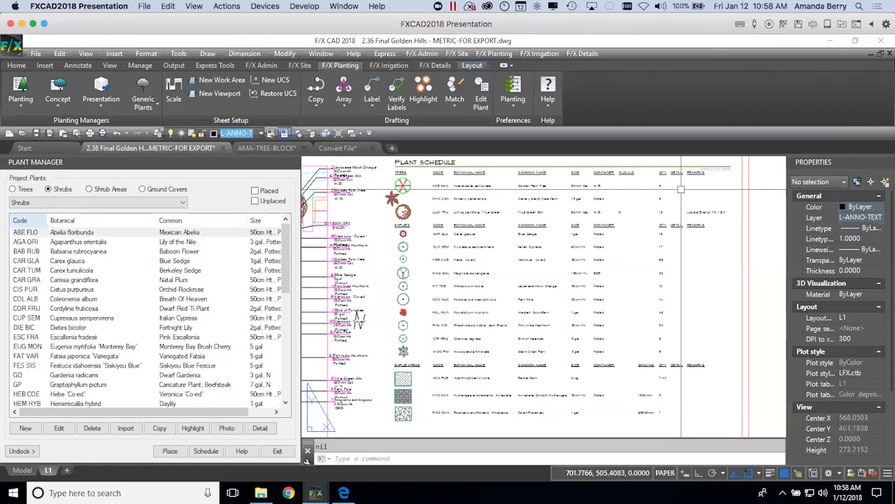
pyautogui.click(548, 104)
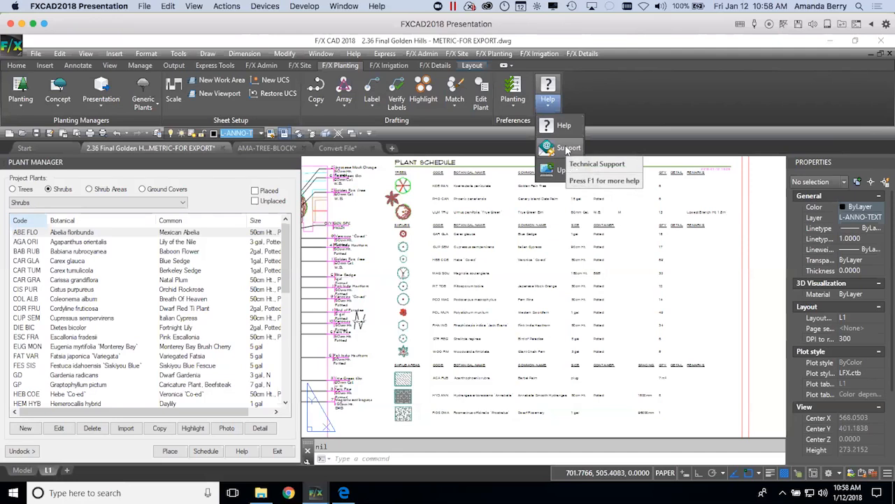